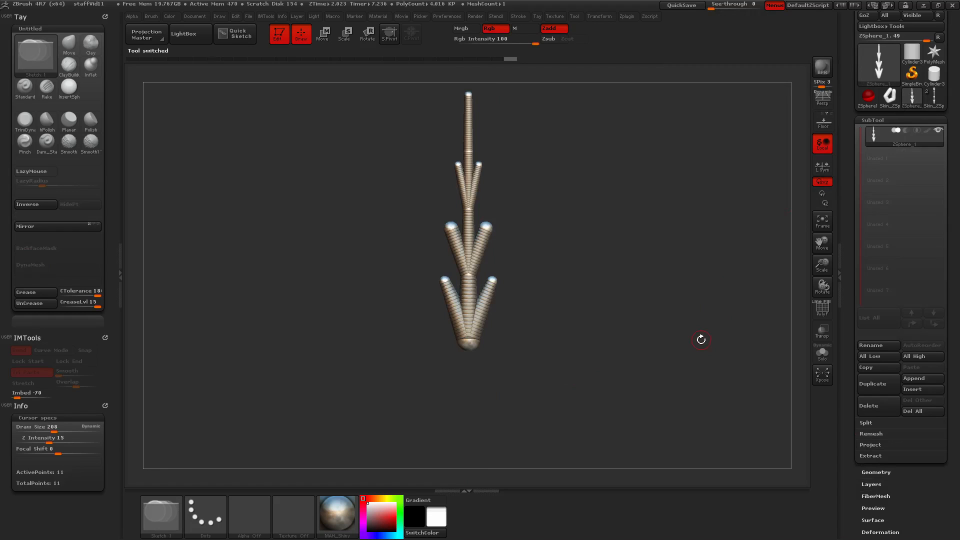
# Undo the added side branches on the ZSphere chain, back to the plain tapered shaft.
pyautogui.press('ctrl')
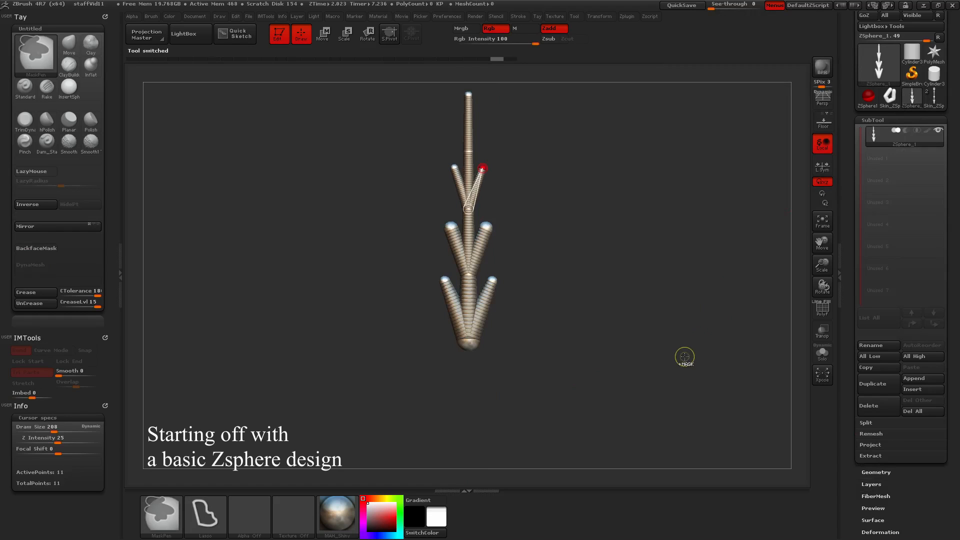
pyautogui.hotkey('ctrl', 'z')
pyautogui.hotkey('ctrl', 'z')
pyautogui.hotkey('ctrl', 'z')
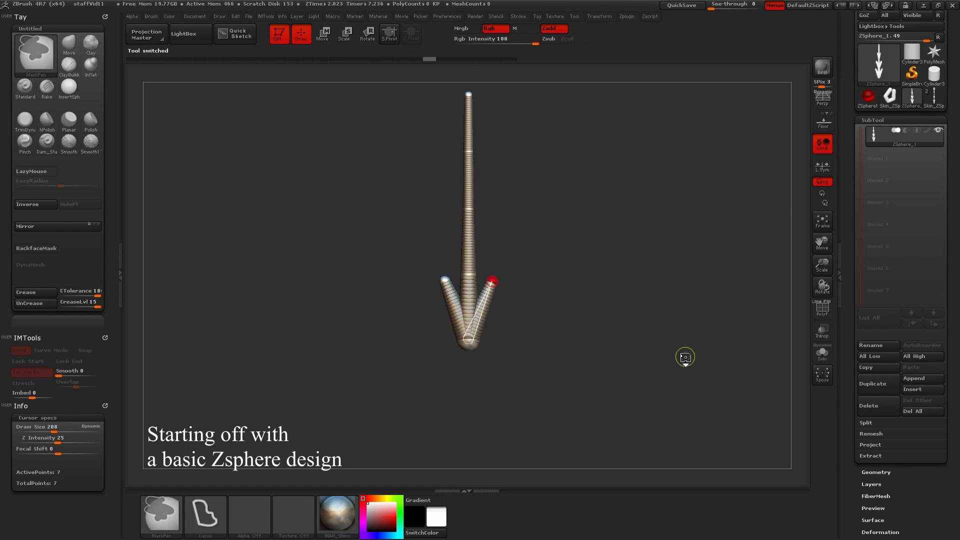
pyautogui.hotkey('ctrl', 'z')
pyautogui.hotkey('ctrl', 'z')
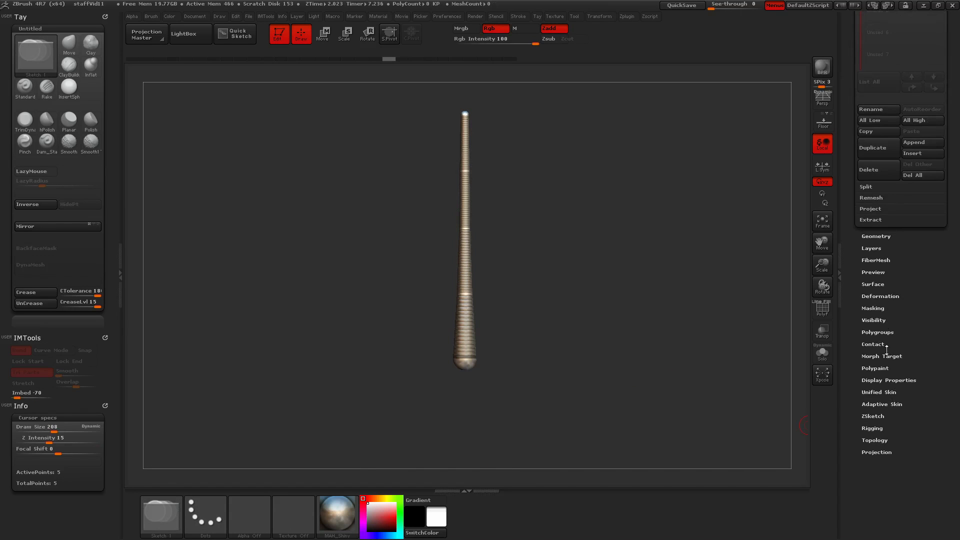
# Generate an adaptive skin from the ZSphere shaft and switch to the resulting Skin_ZSphere mesh.
pyautogui.scroll(-5, 886, 357)
pyautogui.click(886, 404)
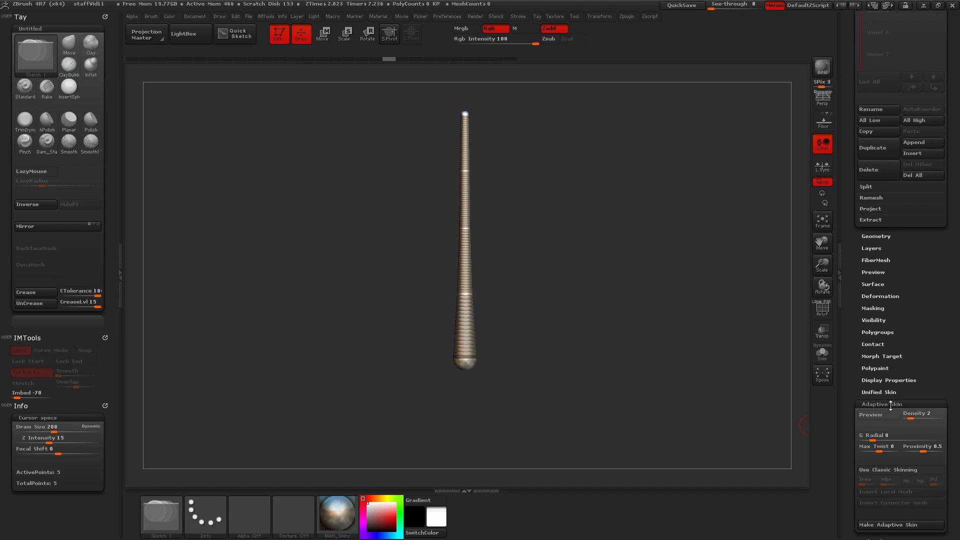
pyautogui.click(883, 525)
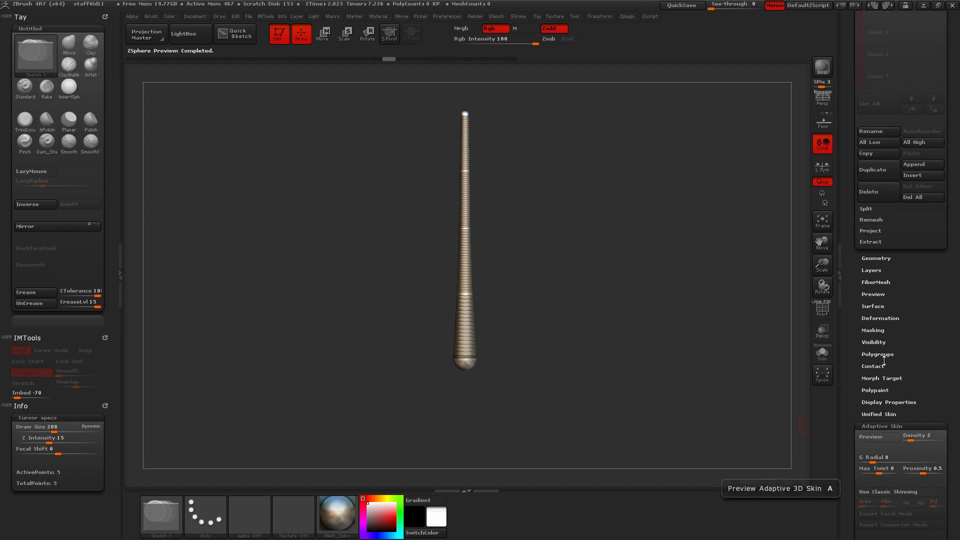
pyautogui.scroll(9, 885, 360)
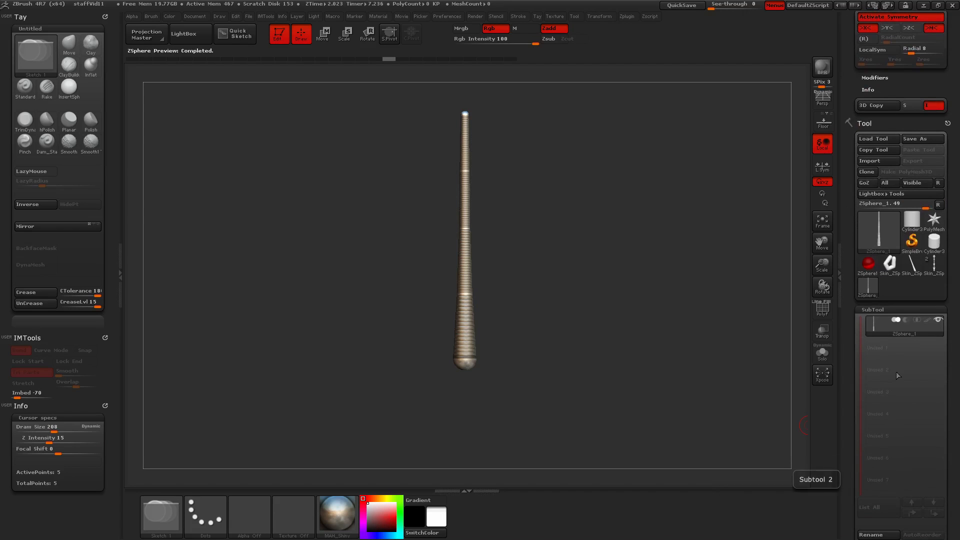
pyautogui.click(912, 271)
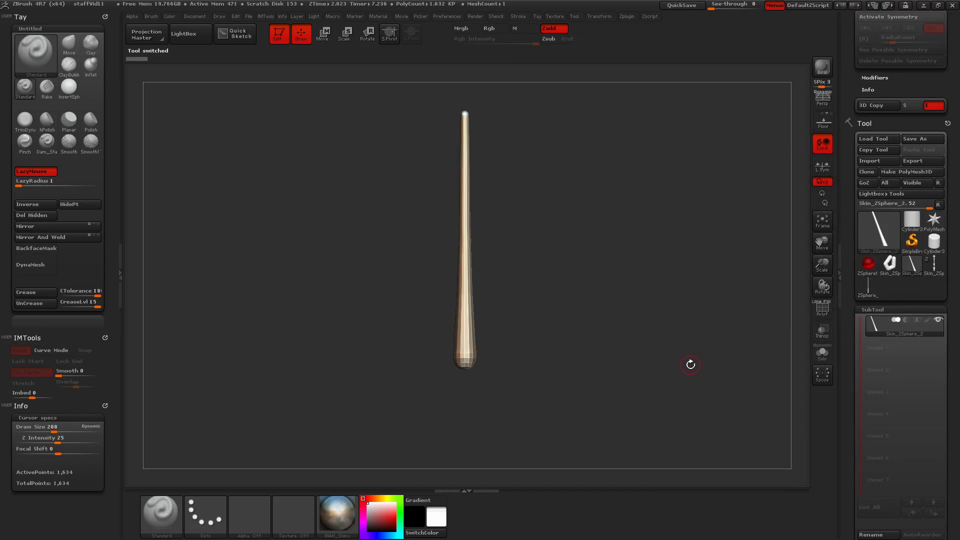
# Trim off the shaft's rounded bottom end with a straight horizontal TrimCurve cut.
pyautogui.moveTo(683, 381); pyautogui.dragTo(678, 380)
pyautogui.keyDown('ctrl'); pyautogui.keyDown('shift'); pyautogui.moveTo(606, 325); pyautogui.dragTo(322, 325); pyautogui.keyUp('shift'); pyautogui.keyUp('ctrl')
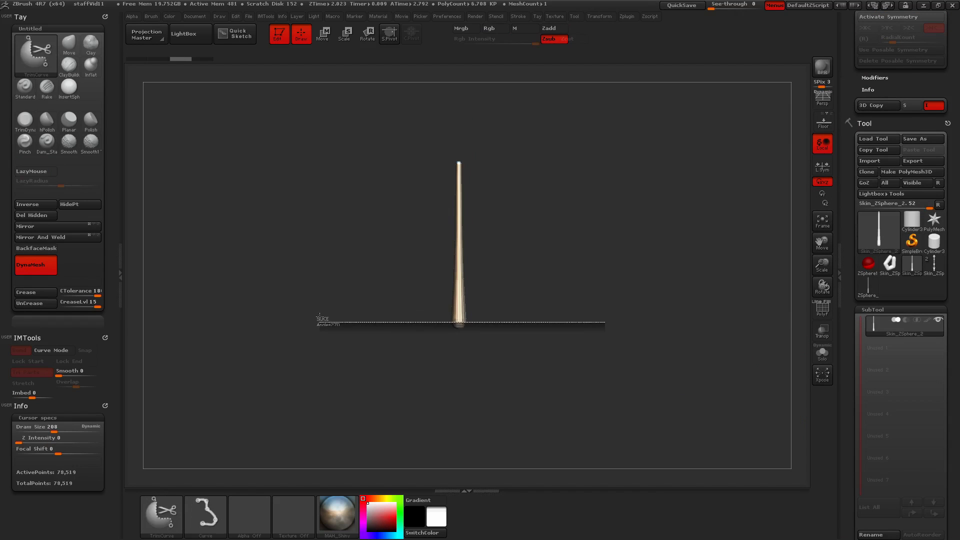
pyautogui.keyDown('alt'); pyautogui.moveTo(545, 280); pyautogui.dragTo(555, 315); pyautogui.keyUp('alt')
# Activate radial symmetry around the Y axis with a RadialCount of 22 and smooth the shaft's faceted surface from base to tip.
pyautogui.press('x')
pyautogui.moveTo(852, 261); pyautogui.dragTo(852, 481)
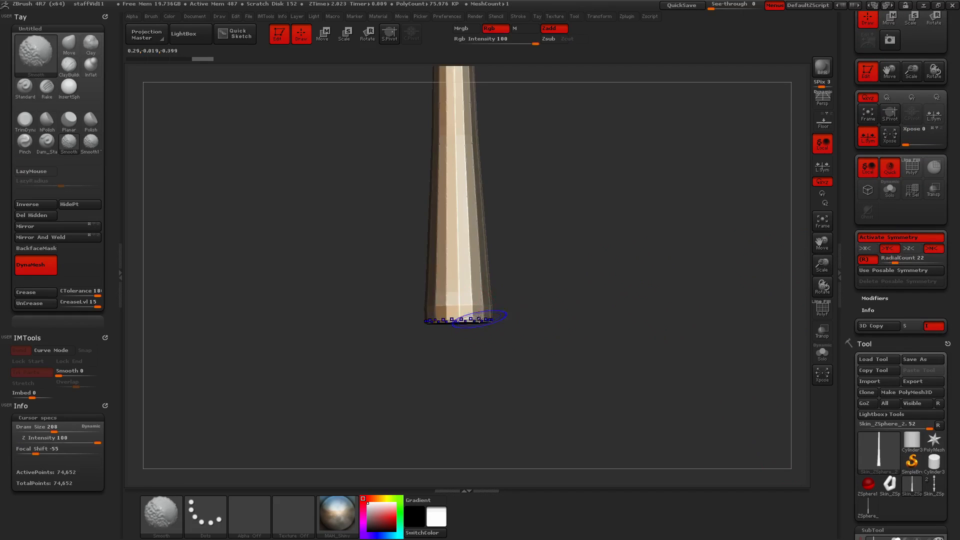
pyautogui.moveTo(440, 300)
pyautogui.keyDown('shift'); pyautogui.mouseDown()
pyautogui.moveTo(483, 318)
pyautogui.moveTo(512, 256)
pyautogui.mouseUp(); pyautogui.keyUp('shift')
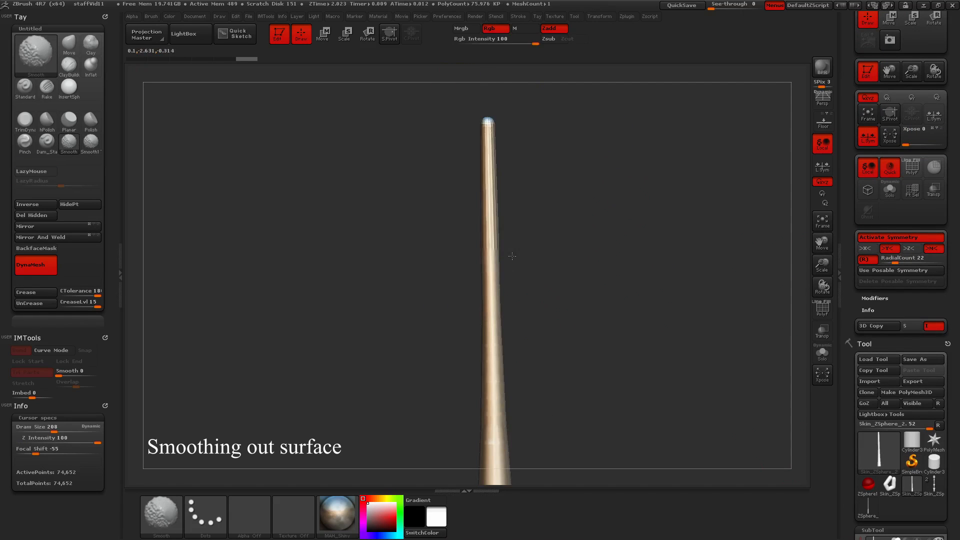
pyautogui.keyDown('shift'); pyautogui.moveTo(485, 149); pyautogui.dragTo(494, 136); pyautogui.keyUp('shift')
pyautogui.keyDown('shift'); pyautogui.moveTo(482, 445); pyautogui.dragTo(483, 458); pyautogui.keyUp('shift')
# Mirror and weld the shaft along the Y axis to form a double-ended staff.
pyautogui.keyDown('alt'); pyautogui.moveTo(805, 311); pyautogui.dragTo(775, 266, button='right'); pyautogui.keyUp('alt')
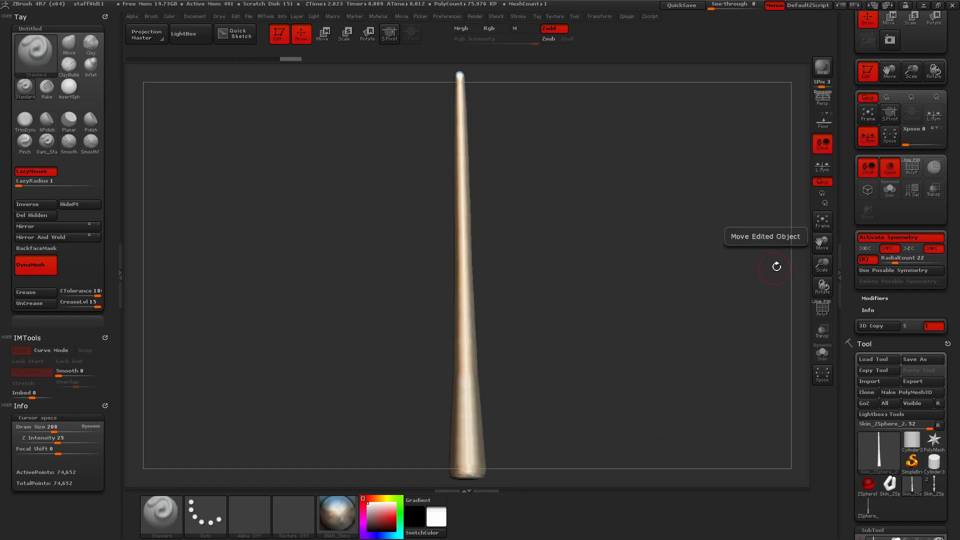
pyautogui.keyDown('ctrl'); pyautogui.moveTo(803, 304); pyautogui.dragTo(735, 364, button='right'); pyautogui.keyUp('ctrl')
pyautogui.moveTo(735, 364)
pyautogui.keyDown('alt'); pyautogui.mouseDown(button='right')
pyautogui.moveTo(733, 298)
pyautogui.moveTo(727, 313)
pyautogui.mouseUp(button='right'); pyautogui.keyUp('alt')
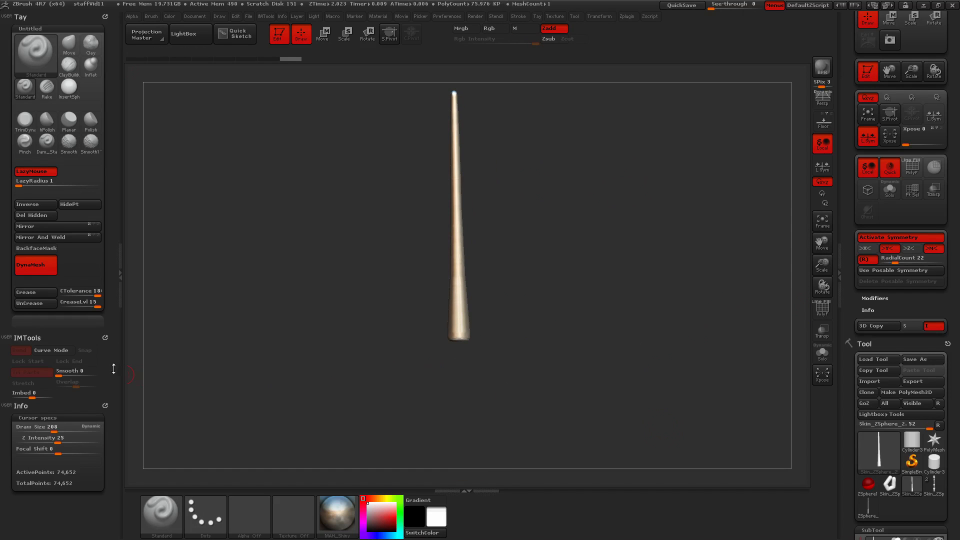
pyautogui.click(67, 336)
pyautogui.click(82, 238)
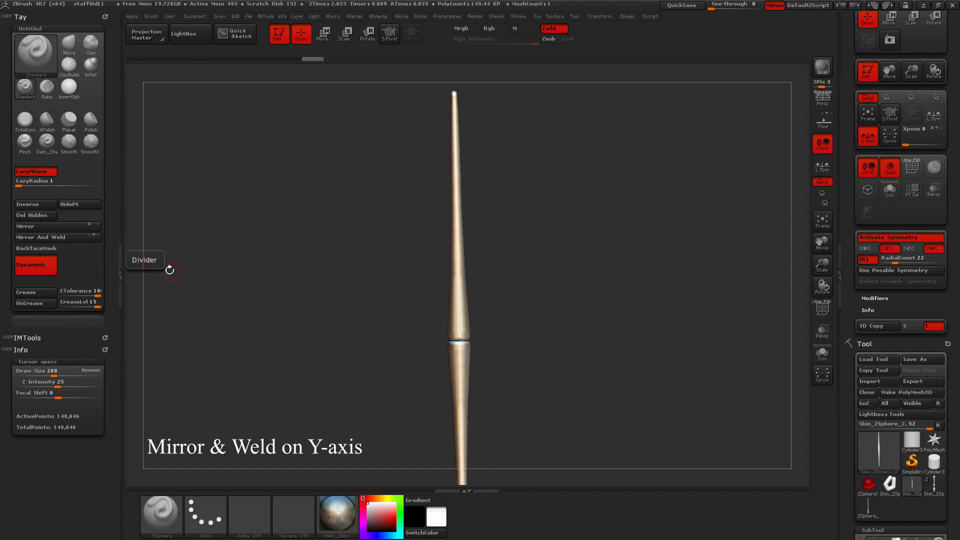
pyautogui.moveTo(589, 358); pyautogui.dragTo(587, 336, button='right')
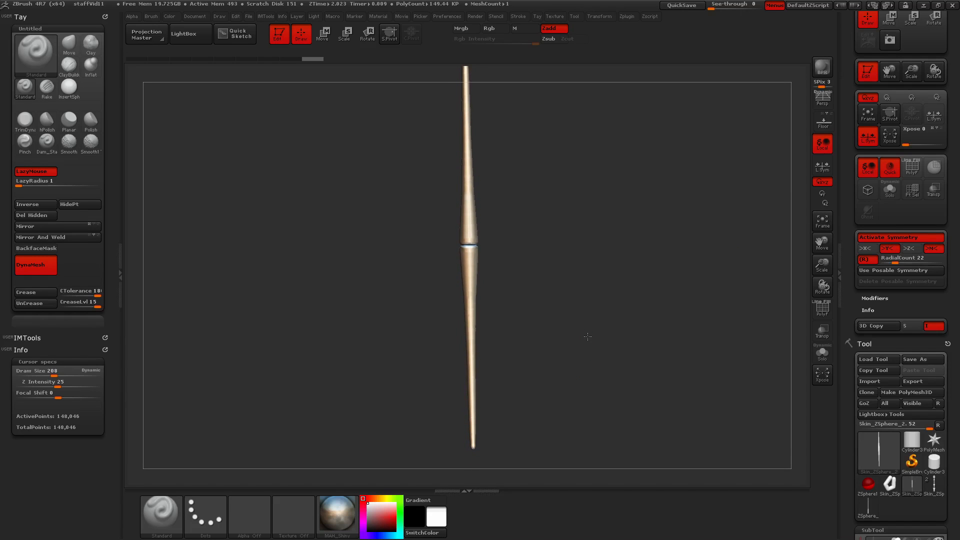
# Trim the lower tip of the mirrored staff flat with a straight TrimCurve cut.
pyautogui.keyDown('ctrl'); pyautogui.keyDown('shift'); pyautogui.moveTo(513, 435); pyautogui.dragTo(339, 442); pyautogui.keyUp('shift'); pyautogui.keyUp('ctrl')
pyautogui.moveTo(400, 436); pyautogui.dragTo(505, 422, button='right')
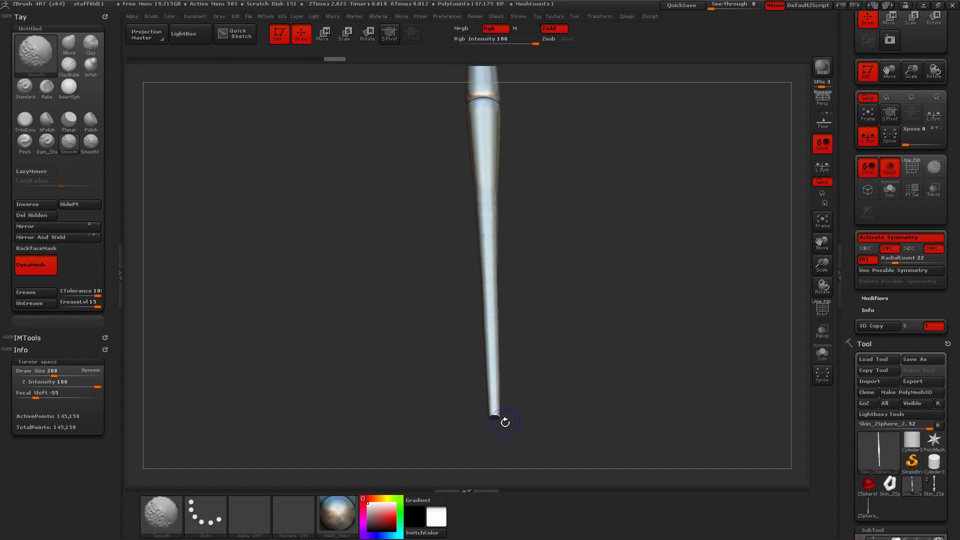
pyautogui.press('f')
# Update the DynaMesh and smooth out the welded seam at the middle of the staff.
pyautogui.moveTo(802, 246); pyautogui.dragTo(626, 323, button='right')
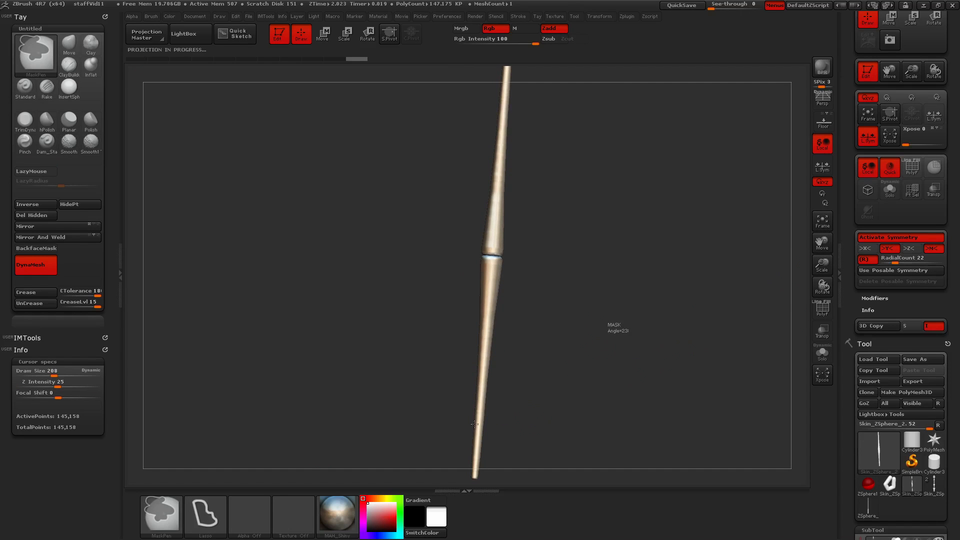
pyautogui.keyDown('shift'); pyautogui.moveTo(563, 281); pyautogui.dragTo(521, 242); pyautogui.keyUp('shift')
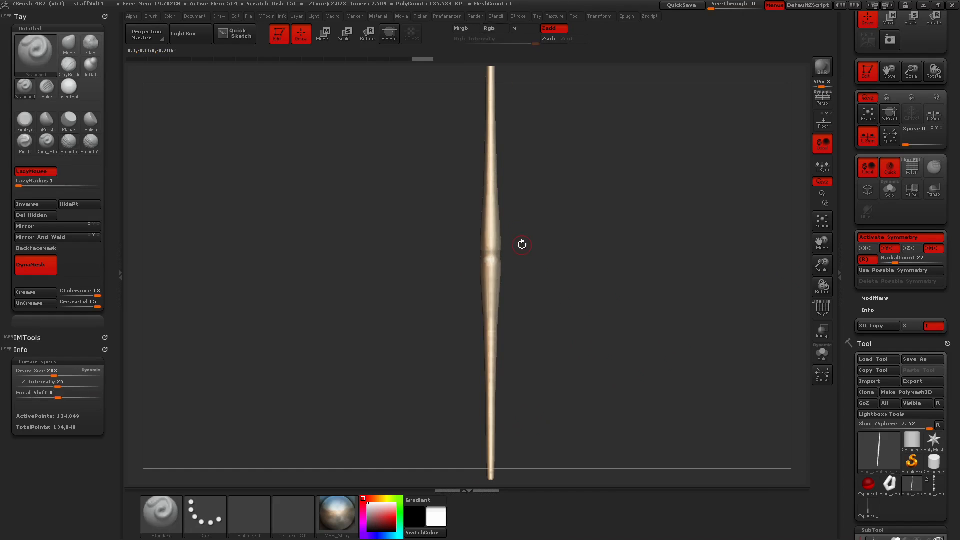
pyautogui.press('f')
# Set the radial symmetry's RadialCount to 11 for sculpting with the ClayBuildup brush.
pyautogui.moveTo(895, 263); pyautogui.dragTo(889, 263)
pyautogui.keyDown('shift'); pyautogui.moveTo(555, 270); pyautogui.dragTo(536, 274); pyautogui.keyUp('shift')
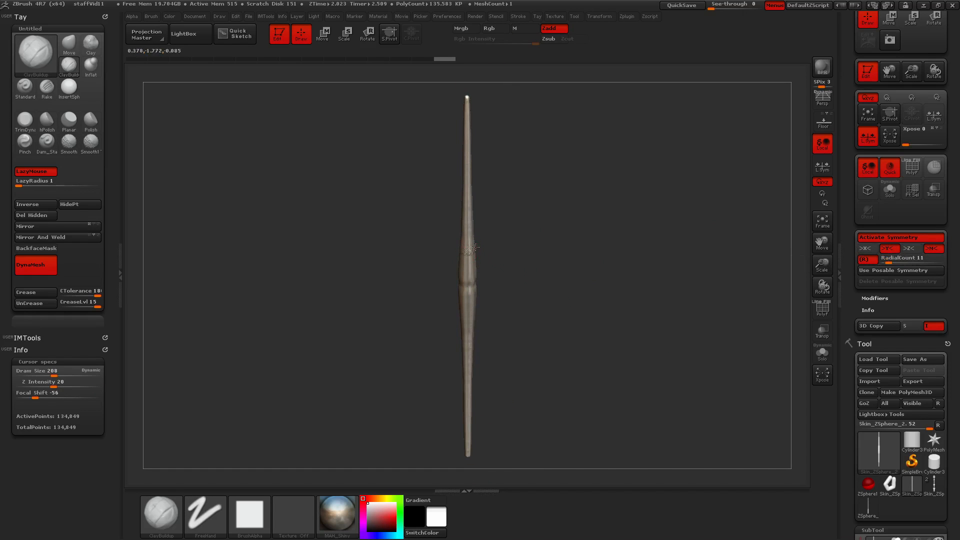
# Try sculpting spiral ridges around the staff's middle with the ClayBuildup brush, and undo the strokes.
pyautogui.moveTo(605, 281); pyautogui.dragTo(590, 287)
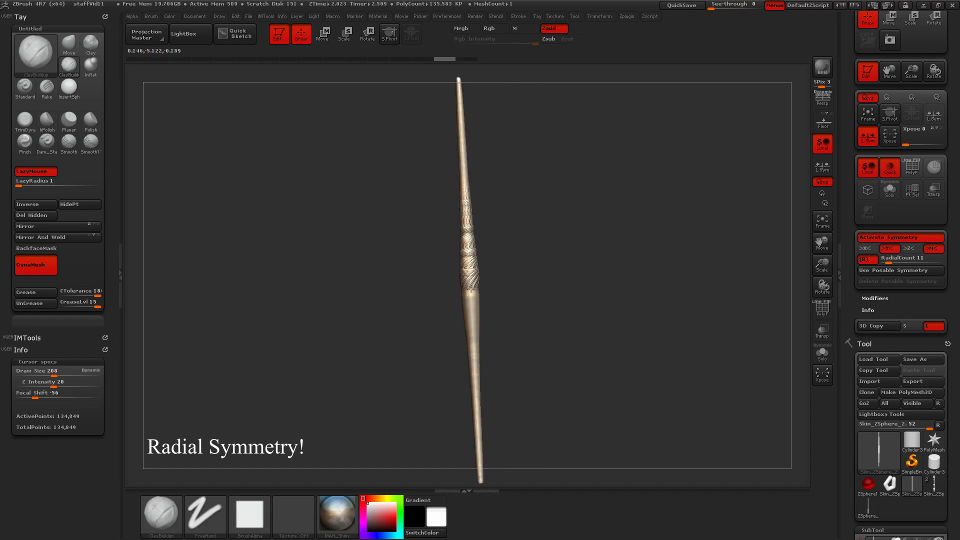
pyautogui.moveTo(471, 289); pyautogui.dragTo(471, 293)
pyautogui.moveTo(581, 350)
pyautogui.mouseDown()
pyautogui.moveTo(555, 362)
pyautogui.moveTo(549, 277)
pyautogui.mouseUp()
pyautogui.hotkey('ctrl', 'z')
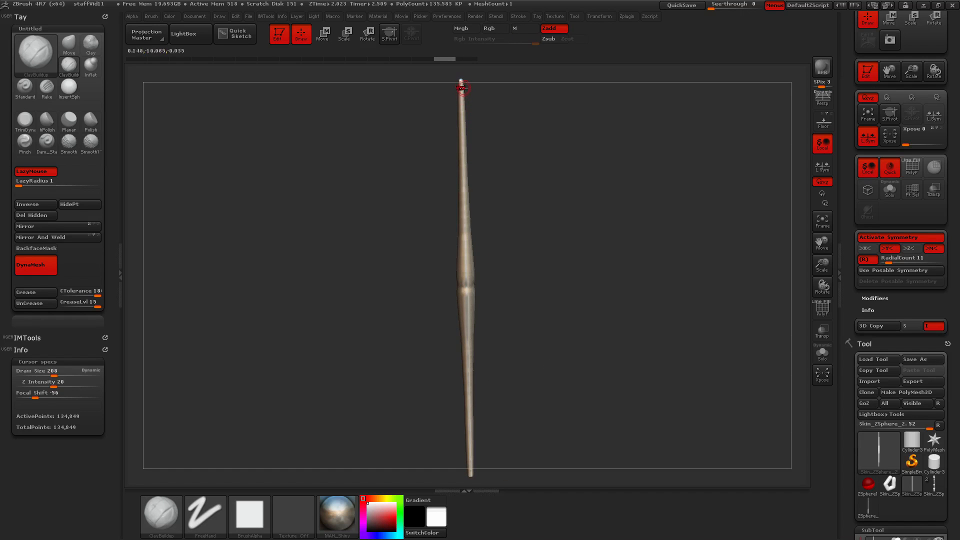
# Sculpt diagonal ridges and raised rings along the whole staff with the ClayBuildup brush, and update the DynaMesh.
pyautogui.moveTo(463, 100); pyautogui.dragTo(456, 230)
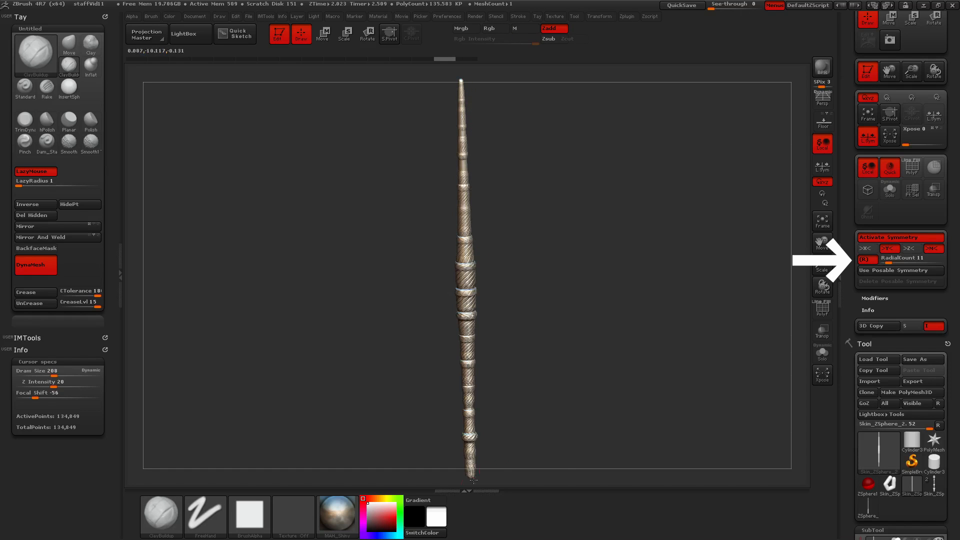
pyautogui.moveTo(573, 394); pyautogui.dragTo(575, 358)
pyautogui.press('ctrl')
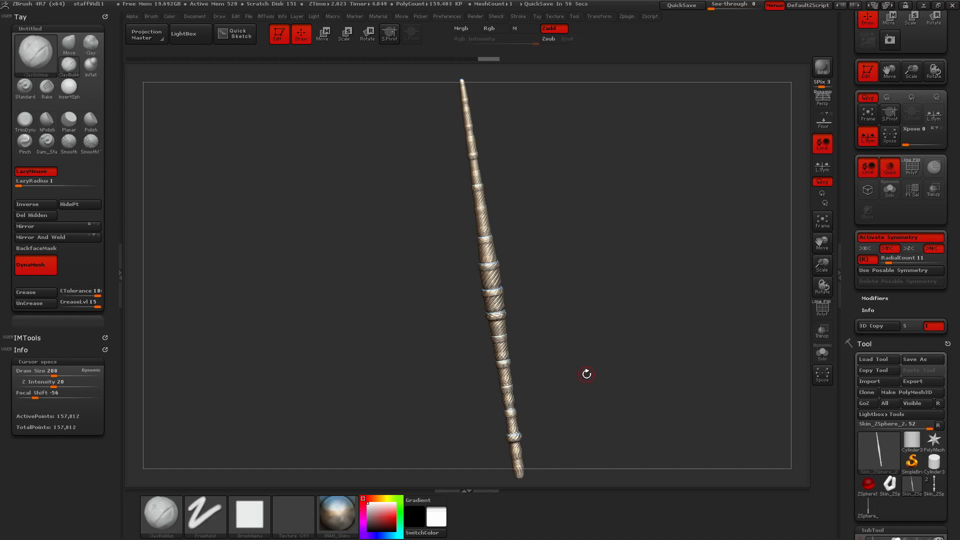
# Soften the sculpted ridges and rings along the staff with the Smooth brush.
pyautogui.moveTo(586, 375); pyautogui.dragTo(619, 352)
pyautogui.click(822, 231)
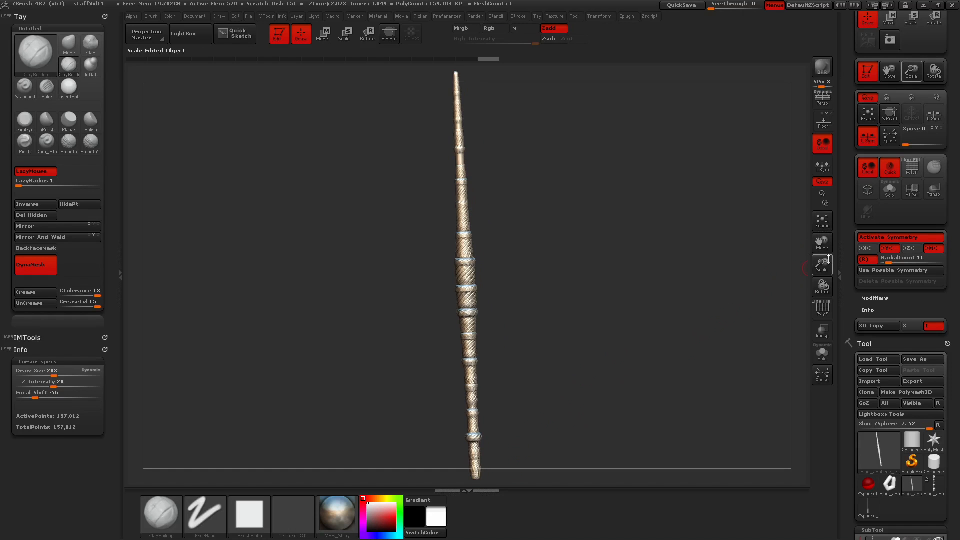
pyautogui.moveTo(829, 259); pyautogui.dragTo(828, 249)
pyautogui.keyDown('alt'); pyautogui.moveTo(650, 305); pyautogui.dragTo(651, 321); pyautogui.keyUp('alt')
pyautogui.press('shift')
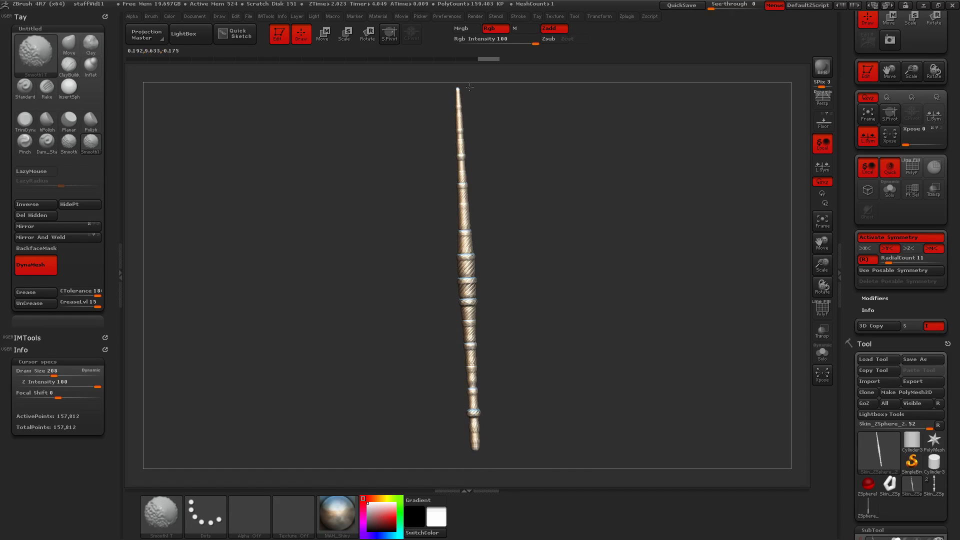
pyautogui.moveTo(825, 261); pyautogui.dragTo(812, 315)
pyautogui.keyDown('alt'); pyautogui.moveTo(641, 185); pyautogui.dragTo(649, 423); pyautogui.keyUp('alt')
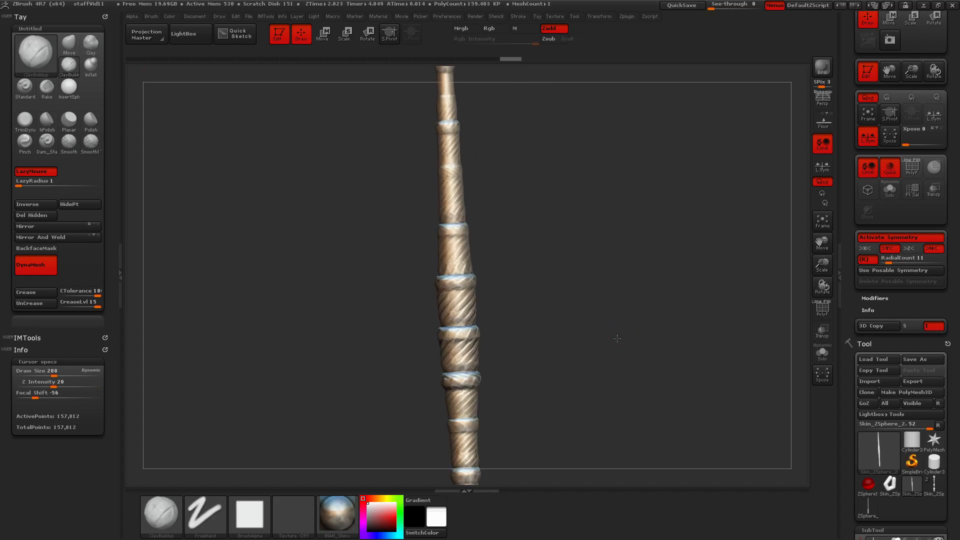
# Set the RadialCount to 4 and pull four upward spikes from the lower part of the staff with the SnakeHook brush.
pyautogui.moveTo(618, 339)
pyautogui.mouseDown()
pyautogui.moveTo(571, 339)
pyautogui.moveTo(622, 333)
pyautogui.mouseUp()
pyautogui.click(820, 225)
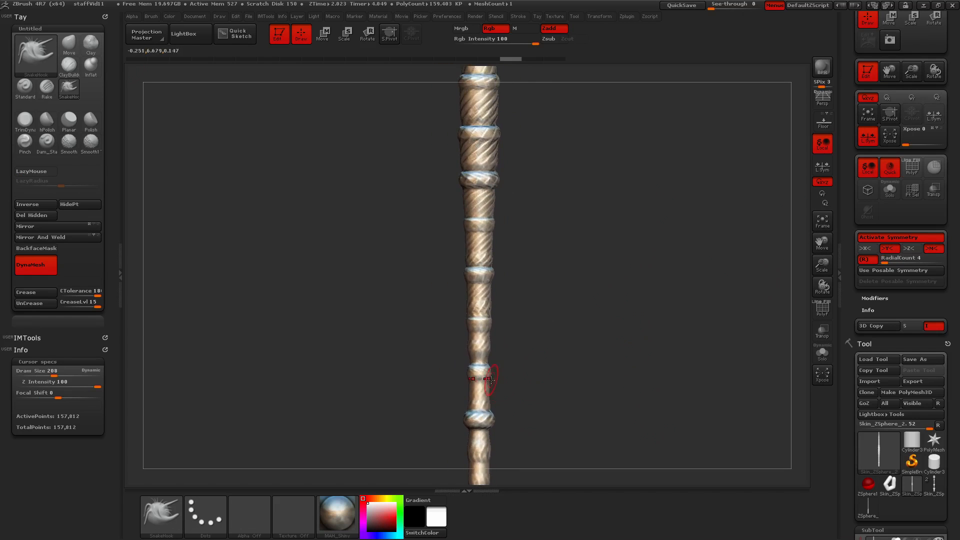
pyautogui.moveTo(488, 375); pyautogui.dragTo(516, 323)
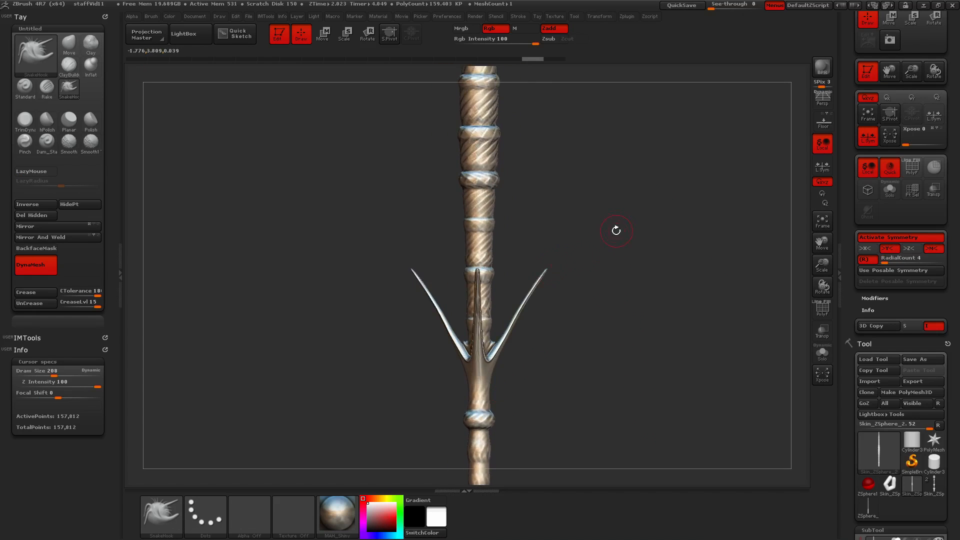
pyautogui.keyDown('alt'); pyautogui.moveTo(616, 231); pyautogui.dragTo(603, 406); pyautogui.keyUp('alt')
# Pull four upswept spikes from the staff's thick middle section with the SnakeHook brush, undoing the unwanted attempts.
pyautogui.moveTo(506, 335); pyautogui.dragTo(575, 294)
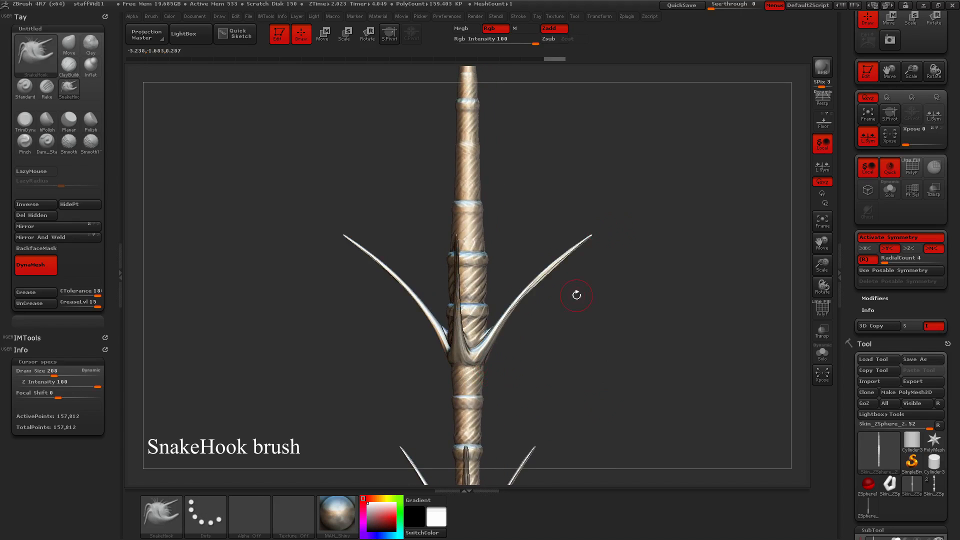
pyautogui.hotkey('ctrl', 'z')
pyautogui.moveTo(476, 343)
pyautogui.mouseDown()
pyautogui.moveTo(571, 322)
pyautogui.moveTo(535, 361)
pyautogui.mouseUp()
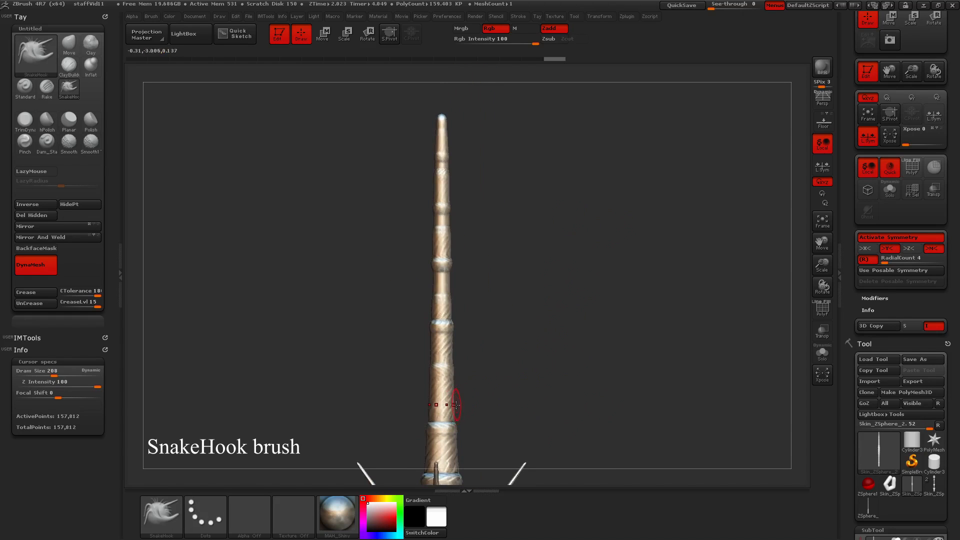
pyautogui.hotkey('ctrl', 'z')
# Pull four spikes from the upper staff, bend them inward into a cage around the tip, and update the DynaMesh.
pyautogui.moveTo(454, 414)
pyautogui.mouseDown()
pyautogui.moveTo(479, 358)
pyautogui.moveTo(458, 382)
pyautogui.moveTo(483, 315)
pyautogui.mouseUp()
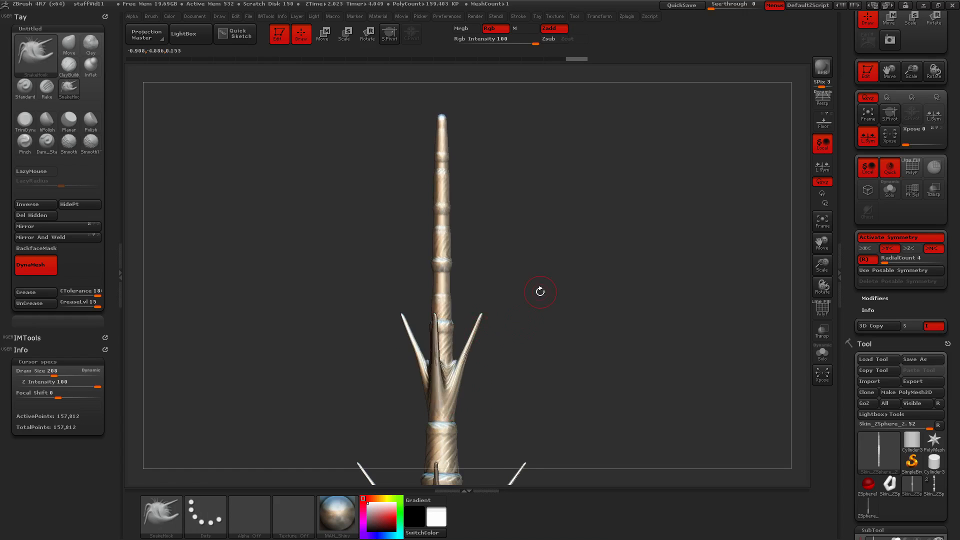
pyautogui.keyDown('alt'); pyautogui.moveTo(546, 290); pyautogui.dragTo(556, 366); pyautogui.keyUp('alt')
pyautogui.moveTo(461, 331)
pyautogui.mouseDown()
pyautogui.moveTo(500, 241)
pyautogui.moveTo(529, 310)
pyautogui.moveTo(480, 272)
pyautogui.mouseUp()
pyautogui.moveTo(531, 339)
pyautogui.mouseDown()
pyautogui.moveTo(549, 354)
pyautogui.moveTo(567, 350)
pyautogui.mouseUp()
pyautogui.keyDown('ctrl'); pyautogui.moveTo(594, 338); pyautogui.dragTo(566, 372); pyautogui.keyUp('ctrl')
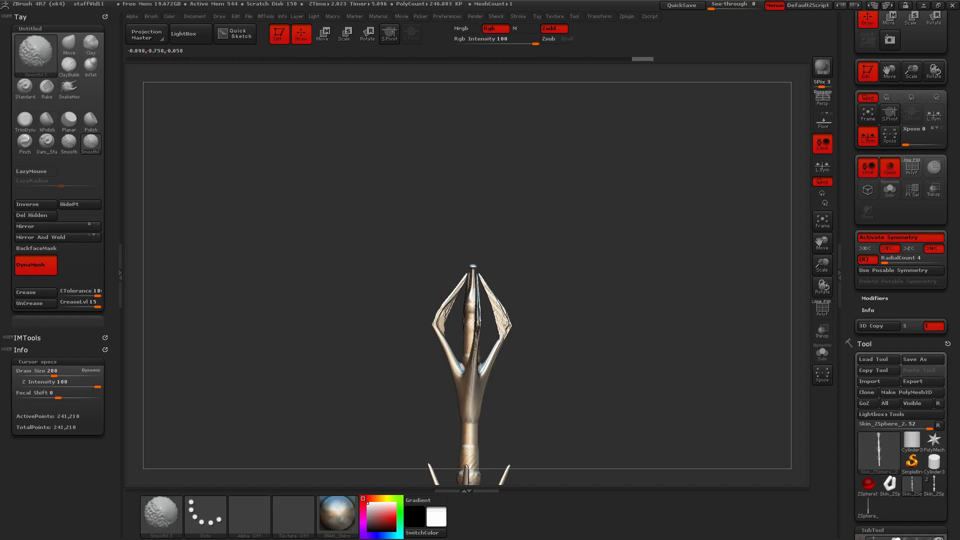
# Smooth the four prongs of the cage at the staff's head, using a draw size of 97 for the rough inner edges.
pyautogui.moveTo(540, 343)
pyautogui.mouseDown()
pyautogui.moveTo(507, 329)
pyautogui.moveTo(486, 278)
pyautogui.mouseUp()
pyautogui.moveTo(523, 340)
pyautogui.mouseDown()
pyautogui.moveTo(638, 365)
pyautogui.moveTo(787, 364)
pyautogui.mouseUp()
pyautogui.moveTo(787, 364); pyautogui.dragTo(560, 331)
pyautogui.keyDown('shift'); pyautogui.moveTo(531, 301); pyautogui.dragTo(540, 254); pyautogui.keyUp('shift')
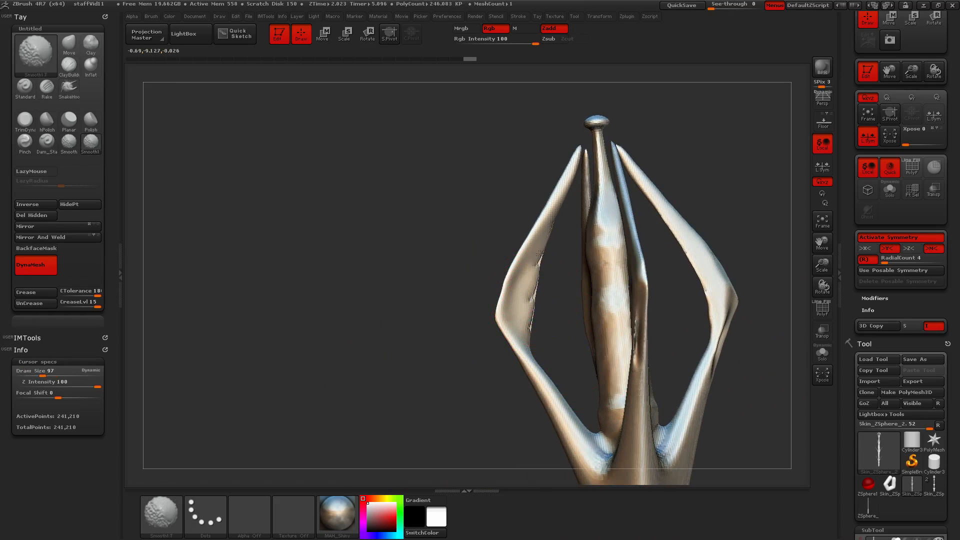
pyautogui.keyDown('shift'); pyautogui.moveTo(530, 307); pyautogui.dragTo(531, 334); pyautogui.keyUp('shift')
pyautogui.moveTo(482, 372); pyautogui.dragTo(578, 393)
# Turn on BackfaceMask for the Clay brush and build up the thin inner edges of the prongs.
pyautogui.click(92, 45)
pyautogui.click(36, 248)
pyautogui.moveTo(586, 277); pyautogui.dragTo(611, 270)
pyautogui.moveTo(530, 258); pyautogui.dragTo(546, 335)
pyautogui.moveTo(575, 335); pyautogui.dragTo(693, 325)
pyautogui.moveTo(539, 255); pyautogui.dragTo(529, 296)
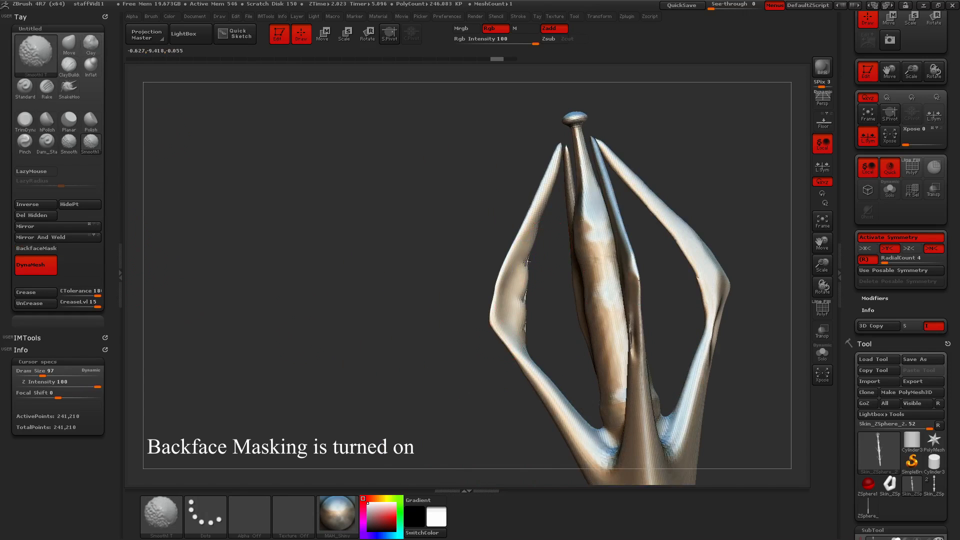
# Smooth the ragged inner edges of the prongs, undoing one stroke along the way.
pyautogui.keyDown('shift'); pyautogui.moveTo(480, 378); pyautogui.dragTo(573, 393); pyautogui.keyUp('shift')
pyautogui.hotkey('ctrl', 'z')
pyautogui.moveTo(538, 356)
pyautogui.keyDown('shift'); pyautogui.mouseDown()
pyautogui.moveTo(551, 344)
pyautogui.moveTo(564, 371)
pyautogui.mouseUp(); pyautogui.keyUp('shift')
# Build up the inner edges and bends of the cage prongs with the ClayBuildup brush at draw size 62.
pyautogui.click(69, 65)
pyautogui.press('s')
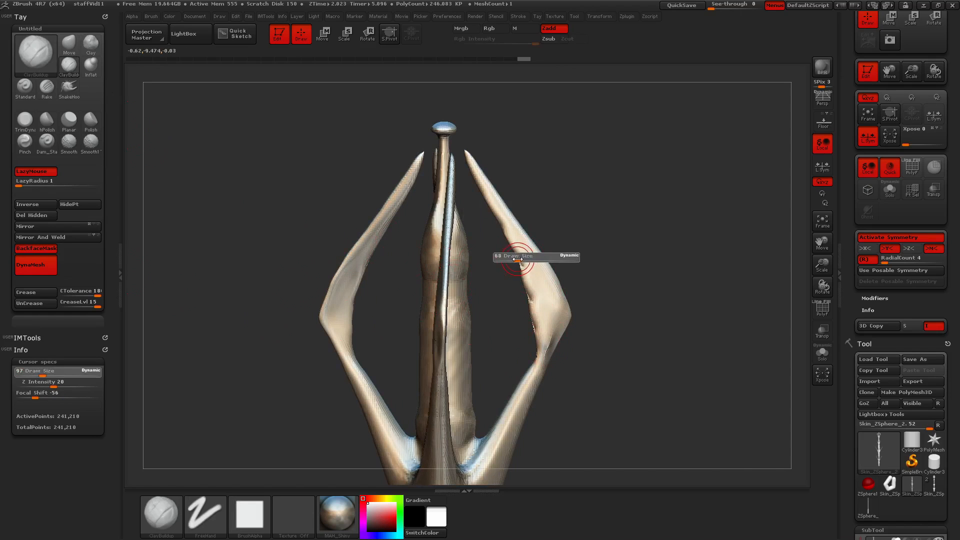
pyautogui.moveTo(523, 264); pyautogui.dragTo(517, 264)
pyautogui.moveTo(504, 219); pyautogui.dragTo(540, 365)
pyautogui.moveTo(625, 371); pyautogui.dragTo(471, 370)
pyautogui.moveTo(573, 280); pyautogui.dragTo(586, 243)
pyautogui.moveTo(576, 283)
pyautogui.mouseDown()
pyautogui.moveTo(564, 343)
pyautogui.moveTo(579, 256)
pyautogui.moveTo(557, 334)
pyautogui.mouseUp()
pyautogui.moveTo(503, 398); pyautogui.dragTo(651, 395)
pyautogui.moveTo(569, 332)
pyautogui.mouseDown()
pyautogui.moveTo(561, 302)
pyautogui.moveTo(517, 253)
pyautogui.mouseUp()
pyautogui.moveTo(586, 307)
pyautogui.mouseDown()
pyautogui.moveTo(613, 335)
pyautogui.moveTo(591, 382)
pyautogui.mouseUp()
# Smooth the fresh clay strokes along the inner faces of the prongs up to their tips.
pyautogui.press('shift')
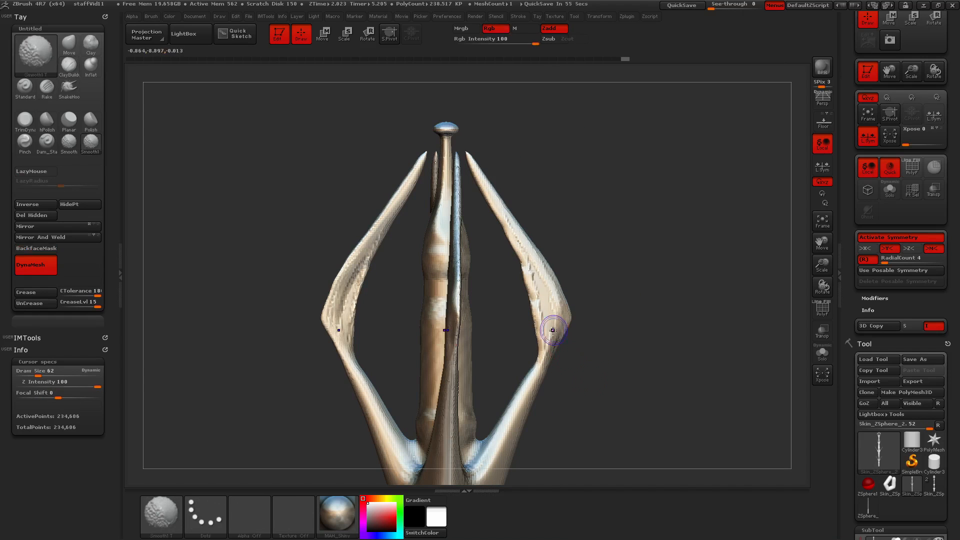
pyautogui.moveTo(504, 218)
pyautogui.keyDown('shift'); pyautogui.mouseDown()
pyautogui.moveTo(513, 238)
pyautogui.moveTo(470, 157)
pyautogui.mouseUp(); pyautogui.keyUp('shift')
pyautogui.moveTo(538, 223)
pyautogui.mouseDown()
pyautogui.moveTo(565, 240)
pyautogui.moveTo(550, 257)
pyautogui.moveTo(628, 337)
pyautogui.mouseUp()
# Lasso-mask the inner edges of the prongs and invert the mask so only those edges stay unmasked.
pyautogui.press('ctrl')
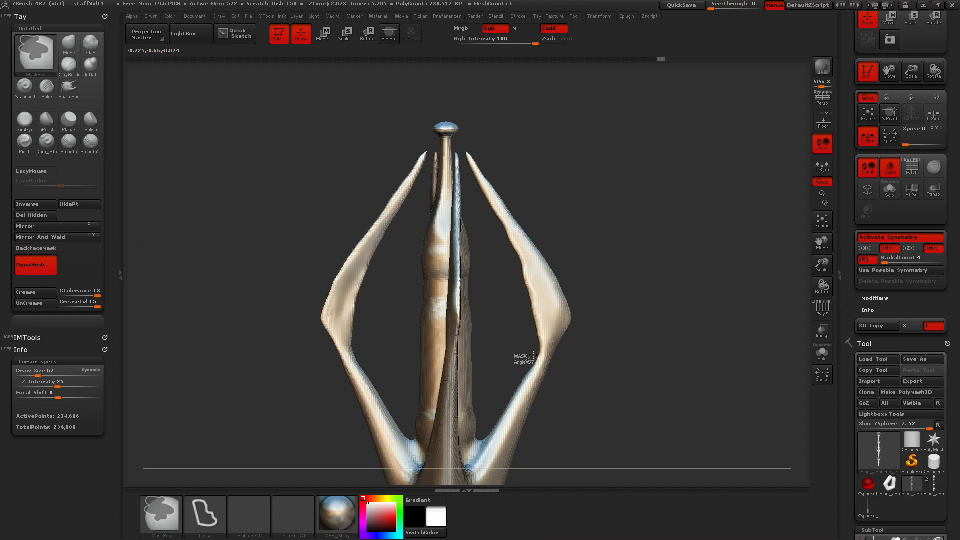
pyautogui.moveTo(533, 356)
pyautogui.keyDown('ctrl'); pyautogui.mouseDown()
pyautogui.moveTo(513, 257)
pyautogui.moveTo(489, 315)
pyautogui.mouseUp(); pyautogui.keyUp('ctrl')
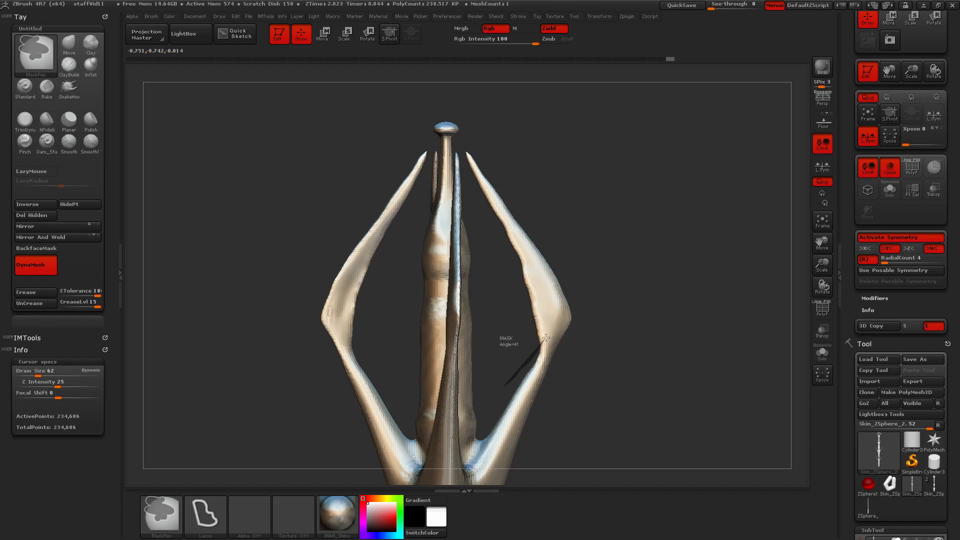
pyautogui.keyDown('ctrl'); pyautogui.moveTo(547, 338); pyautogui.dragTo(484, 216); pyautogui.keyUp('ctrl')
pyautogui.keyDown('ctrl'); pyautogui.moveTo(512, 373); pyautogui.dragTo(488, 223); pyautogui.keyUp('ctrl')
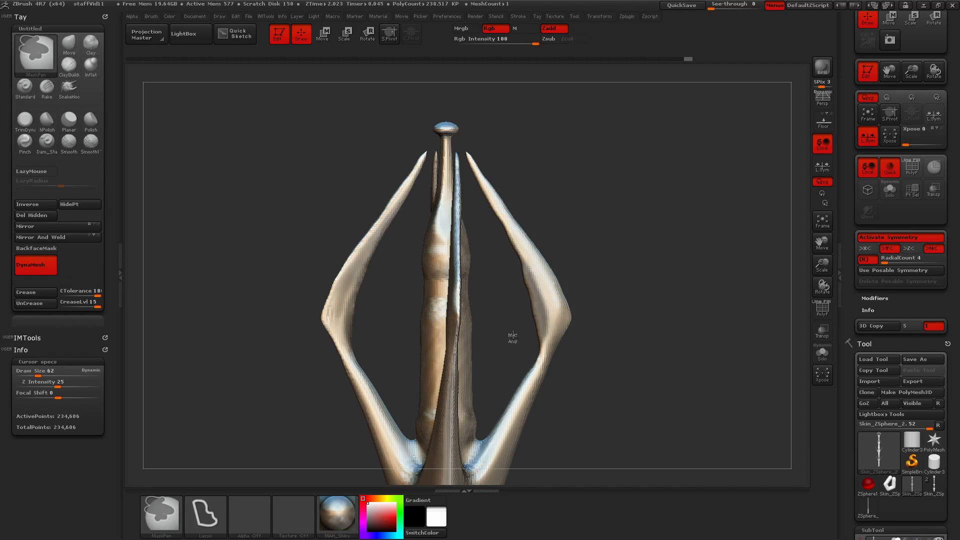
pyautogui.moveTo(513, 335)
pyautogui.keyDown('ctrl'); pyautogui.mouseDown()
pyautogui.moveTo(495, 244)
pyautogui.moveTo(501, 219)
pyautogui.moveTo(491, 218)
pyautogui.mouseUp(); pyautogui.keyUp('ctrl')
pyautogui.keyDown('ctrl'); pyautogui.click(628, 357); pyautogui.keyUp('ctrl')
pyautogui.moveTo(628, 358)
pyautogui.mouseDown()
pyautogui.moveTo(602, 387)
pyautogui.moveTo(521, 318)
pyautogui.mouseUp()
pyautogui.keyDown('ctrl'); pyautogui.moveTo(511, 231); pyautogui.dragTo(478, 188); pyautogui.keyUp('ctrl')
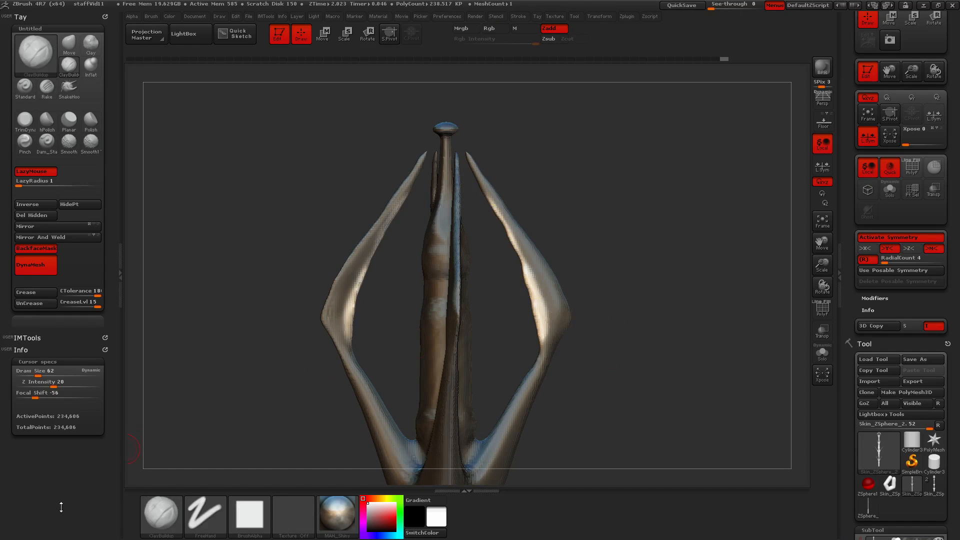
# Hide the unmasked inner edges of the prongs, delete the hidden geometry, and update the DynaMesh.
pyautogui.click(81, 206)
pyautogui.click(49, 216)
pyautogui.keyDown('ctrl'); pyautogui.moveTo(235, 346); pyautogui.dragTo(279, 363); pyautogui.keyUp('ctrl')
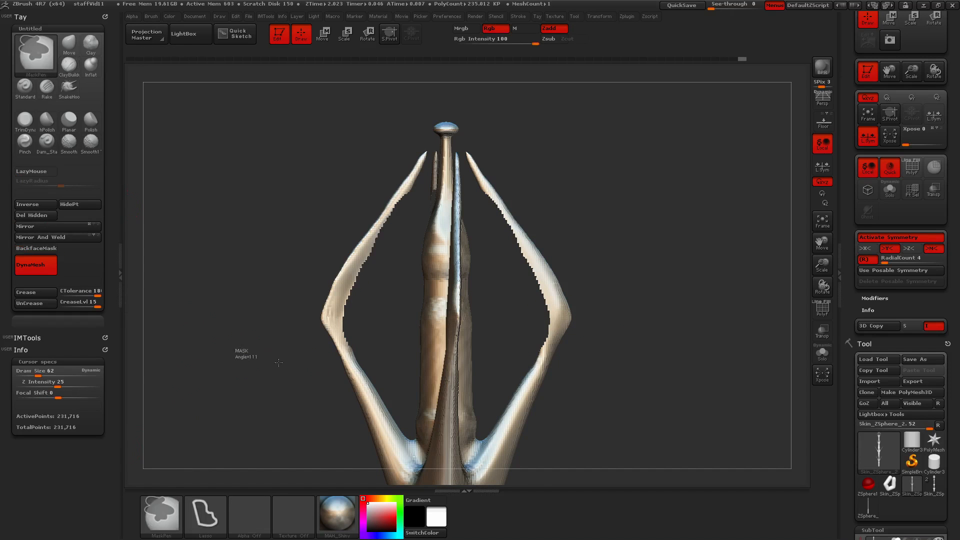
# Smooth the jagged trimmed inner edges along the full length of the cage prongs.
pyautogui.moveTo(285, 416)
pyautogui.mouseDown()
pyautogui.moveTo(340, 419)
pyautogui.moveTo(274, 420)
pyautogui.mouseUp()
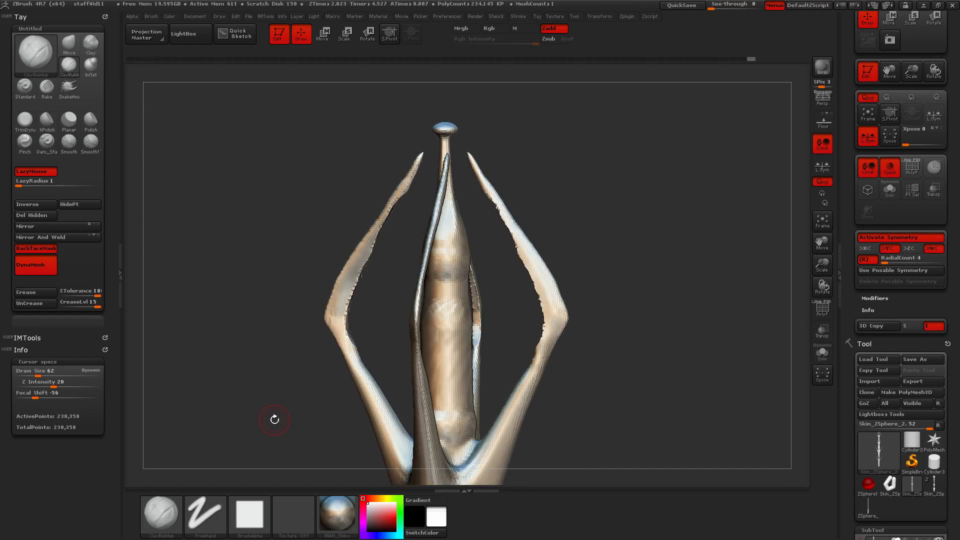
pyautogui.moveTo(822, 264); pyautogui.dragTo(820, 300)
pyautogui.moveTo(620, 389); pyautogui.dragTo(641, 392)
pyautogui.keyDown('shift'); pyautogui.moveTo(563, 371); pyautogui.dragTo(552, 400); pyautogui.keyUp('shift')
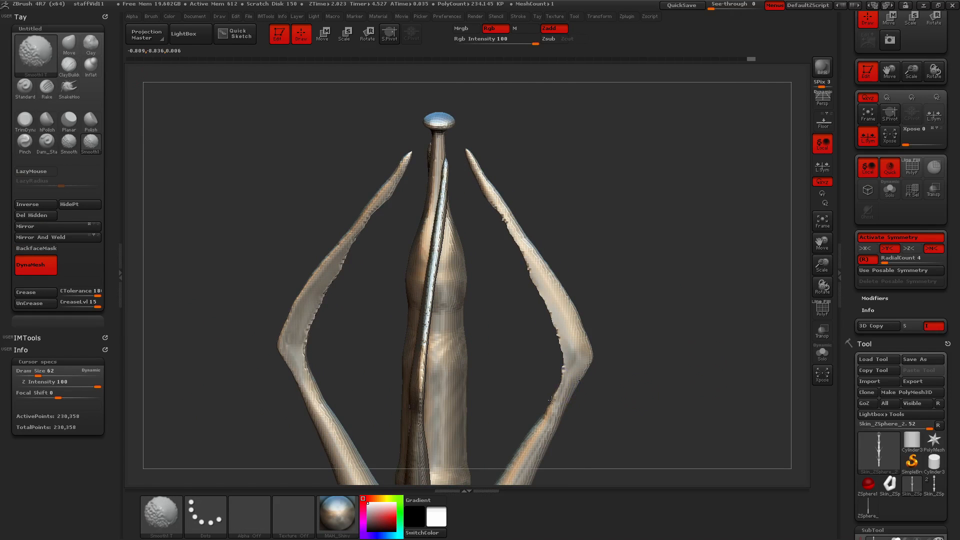
pyautogui.moveTo(553, 326)
pyautogui.keyDown('shift'); pyautogui.mouseDown()
pyautogui.moveTo(480, 207)
pyautogui.moveTo(481, 189)
pyautogui.mouseUp(); pyautogui.keyUp('shift')
pyautogui.keyDown('alt'); pyautogui.moveTo(583, 208); pyautogui.dragTo(626, 209); pyautogui.keyUp('alt')
pyautogui.keyDown('shift'); pyautogui.moveTo(548, 210); pyautogui.dragTo(540, 196); pyautogui.keyUp('shift')
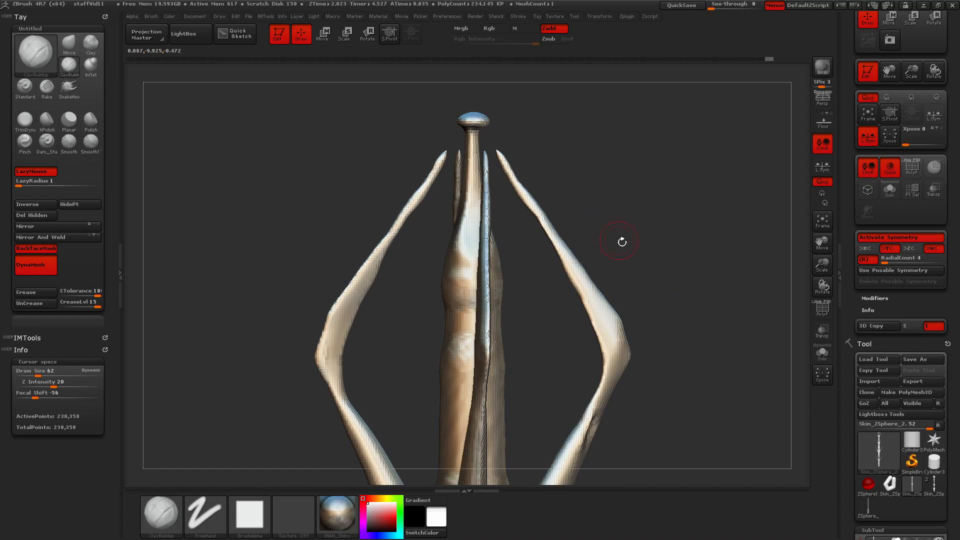
# Mask the staff and its central shaft with lasso masks, leaving only the cage prongs free to edit.
pyautogui.moveTo(647, 231)
pyautogui.mouseDown()
pyautogui.moveTo(621, 232)
pyautogui.moveTo(664, 233)
pyautogui.moveTo(632, 250)
pyautogui.mouseUp()
pyautogui.moveTo(823, 265); pyautogui.dragTo(824, 239)
pyautogui.keyDown('alt'); pyautogui.moveTo(610, 330); pyautogui.dragTo(586, 331); pyautogui.keyUp('alt')
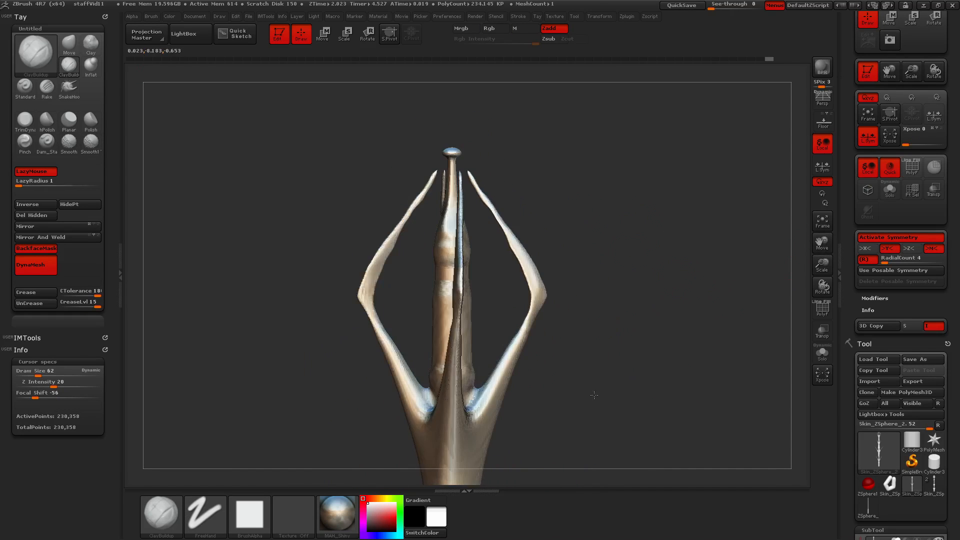
pyautogui.keyDown('ctrl'); pyautogui.moveTo(486, 149); pyautogui.dragTo(467, 162); pyautogui.keyUp('ctrl')
pyautogui.keyDown('ctrl'); pyautogui.moveTo(489, 353); pyautogui.dragTo(555, 210); pyautogui.keyUp('ctrl')
pyautogui.keyDown('ctrl'); pyautogui.click(677, 339); pyautogui.keyUp('ctrl')
pyautogui.moveTo(675, 345); pyautogui.dragTo(600, 403)
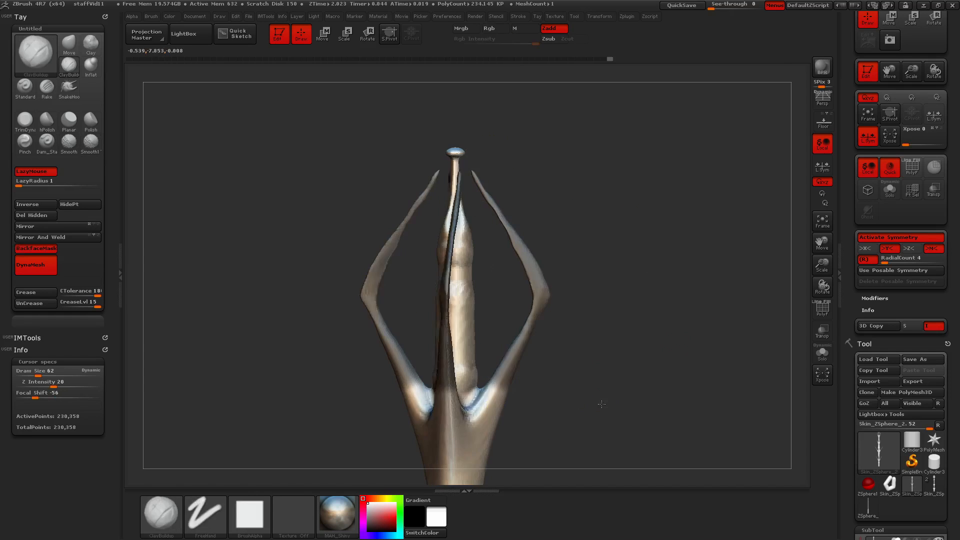
# Rotate the unmasked prongs with a Transpose line along the shaft to fix their slant, and return to drawing.
pyautogui.press('w')
pyautogui.moveTo(470, 173); pyautogui.dragTo(496, 392)
pyautogui.keyDown('alt'); pyautogui.moveTo(515, 297); pyautogui.dragTo(566, 297); pyautogui.keyUp('alt')
pyautogui.press('r')
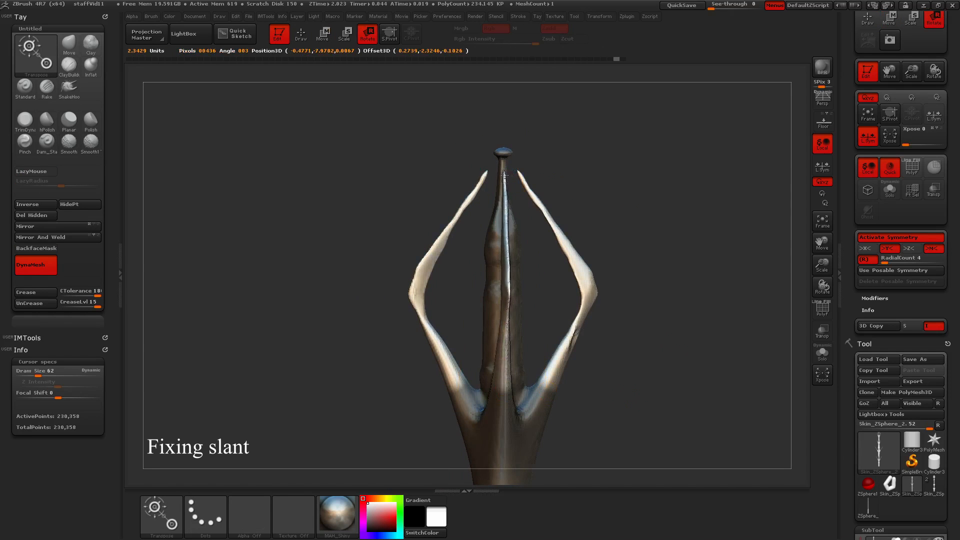
pyautogui.moveTo(513, 154); pyautogui.dragTo(482, 154)
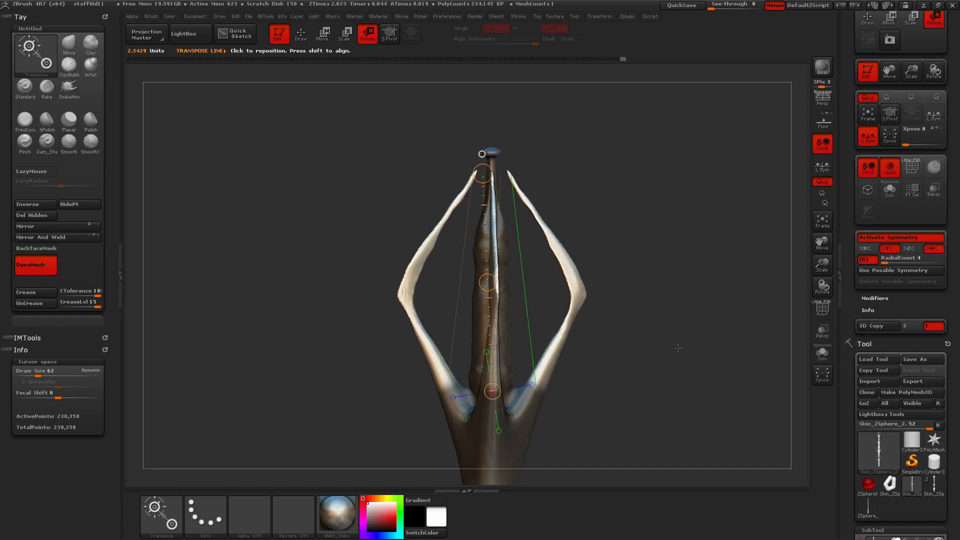
pyautogui.moveTo(678, 348)
pyautogui.keyDown('shift'); pyautogui.mouseDown()
pyautogui.moveTo(620, 355)
pyautogui.moveTo(587, 331)
pyautogui.mouseUp(); pyautogui.keyUp('shift')
pyautogui.press('q')
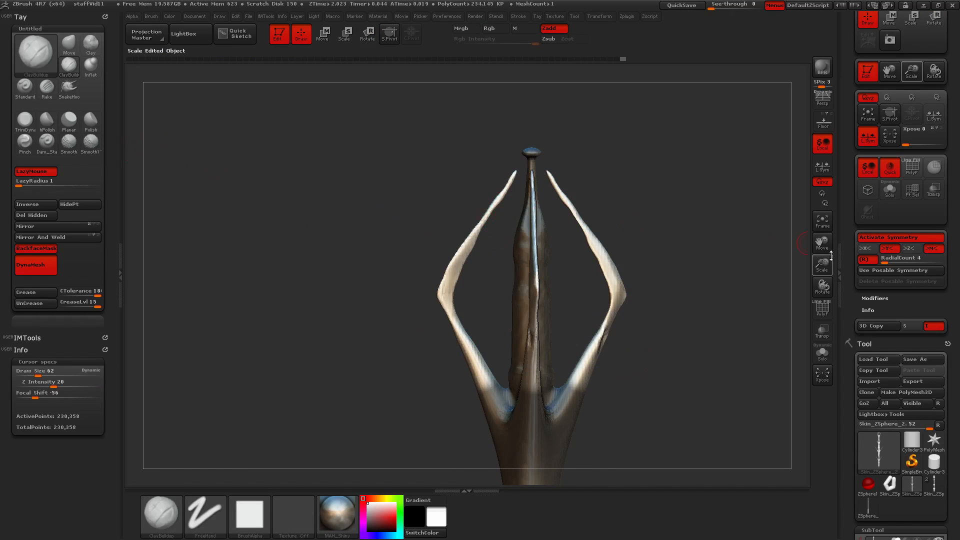
# Build up the outer ridges of the upper prongs with ClayBuildup strokes from the tips to the bends.
pyautogui.moveTo(831, 255); pyautogui.dragTo(824, 285)
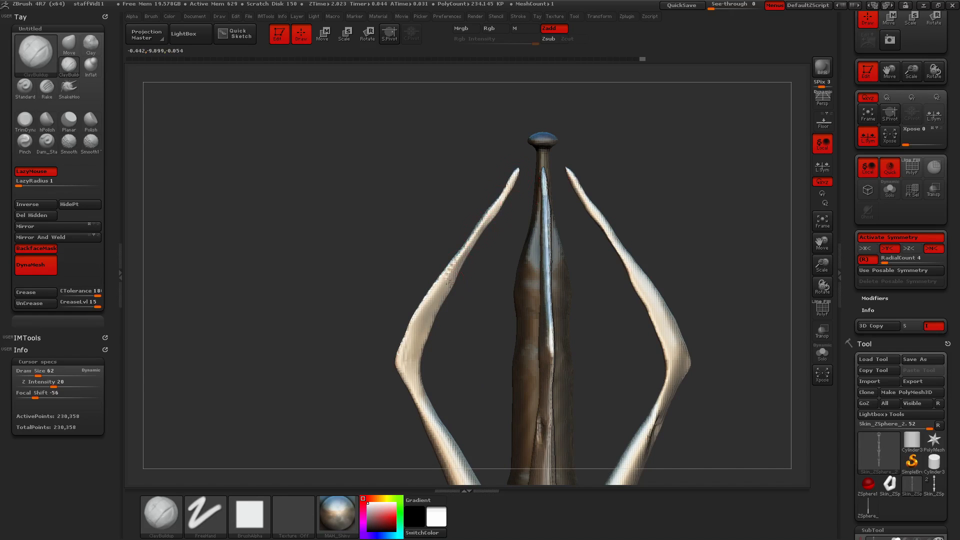
pyautogui.moveTo(445, 176)
pyautogui.mouseDown()
pyautogui.moveTo(503, 189)
pyautogui.moveTo(504, 359)
pyautogui.mouseUp()
pyautogui.keyDown('shift'); pyautogui.moveTo(543, 260); pyautogui.dragTo(559, 244); pyautogui.keyUp('shift')
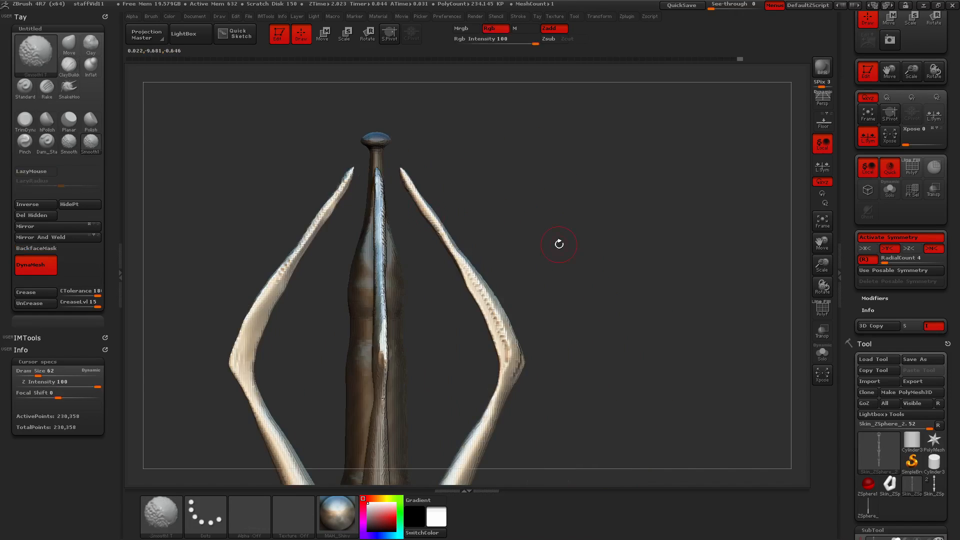
pyautogui.moveTo(403, 171)
pyautogui.mouseDown()
pyautogui.moveTo(485, 307)
pyautogui.moveTo(504, 361)
pyautogui.mouseUp()
pyautogui.moveTo(575, 320); pyautogui.dragTo(662, 295)
pyautogui.moveTo(567, 196); pyautogui.dragTo(497, 320)
pyautogui.moveTo(515, 272); pyautogui.dragTo(476, 371)
pyautogui.moveTo(484, 320)
pyautogui.mouseDown()
pyautogui.moveTo(475, 374)
pyautogui.moveTo(513, 452)
pyautogui.mouseUp()
# Continue the ClayBuildup ridges down the lower prongs, clear the mask, and update the DynaMesh.
pyautogui.keyDown('alt'); pyautogui.moveTo(457, 456); pyautogui.dragTo(422, 367); pyautogui.keyUp('alt')
pyautogui.moveTo(439, 278); pyautogui.dragTo(458, 326)
pyautogui.keyDown('shift'); pyautogui.moveTo(428, 365); pyautogui.dragTo(473, 350); pyautogui.keyUp('shift')
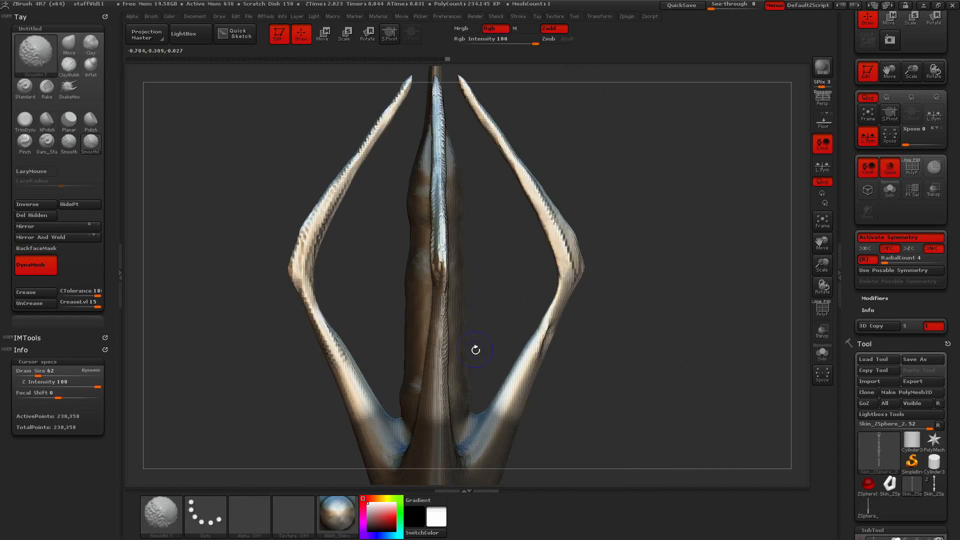
pyautogui.moveTo(440, 270); pyautogui.dragTo(434, 423)
pyautogui.moveTo(567, 400)
pyautogui.keyDown('shift'); pyautogui.mouseDown()
pyautogui.moveTo(629, 388)
pyautogui.moveTo(567, 391)
pyautogui.mouseUp(); pyautogui.keyUp('shift')
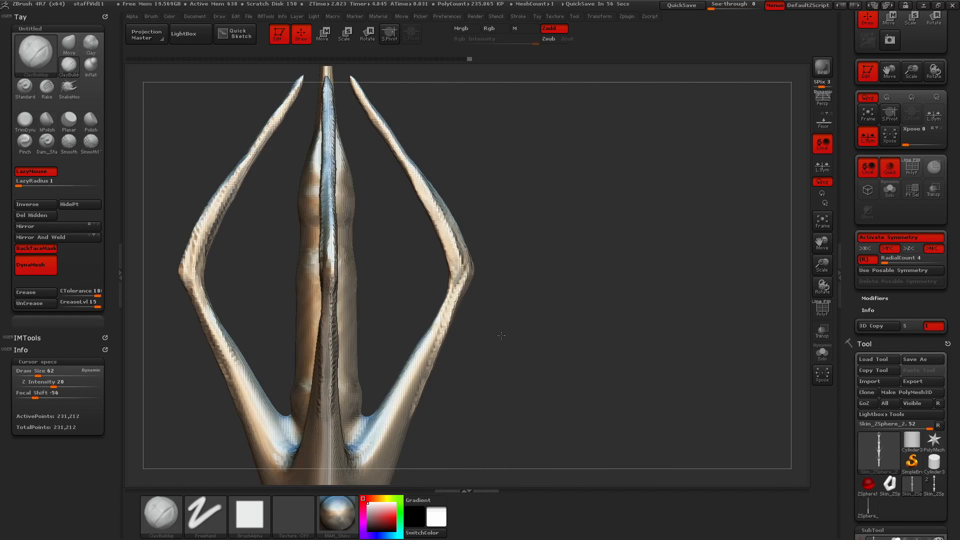
# Add more clay to the sides of the prongs around the bends and lower sections, and update the DynaMesh.
pyautogui.moveTo(380, 305); pyautogui.dragTo(231, 258)
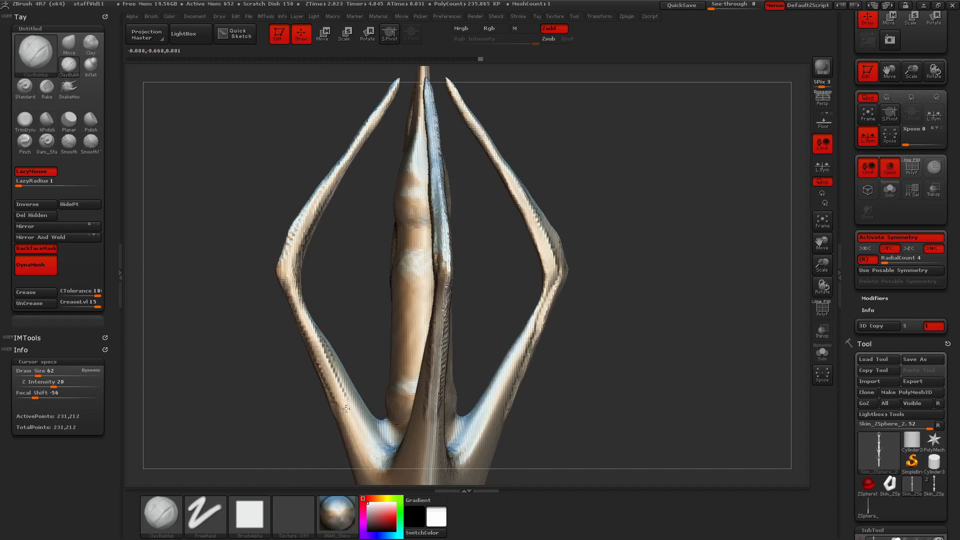
pyautogui.moveTo(297, 345)
pyautogui.mouseDown()
pyautogui.moveTo(390, 346)
pyautogui.moveTo(408, 276)
pyautogui.mouseUp()
pyautogui.keyDown('ctrl'); pyautogui.moveTo(542, 307); pyautogui.dragTo(563, 332); pyautogui.keyUp('ctrl')
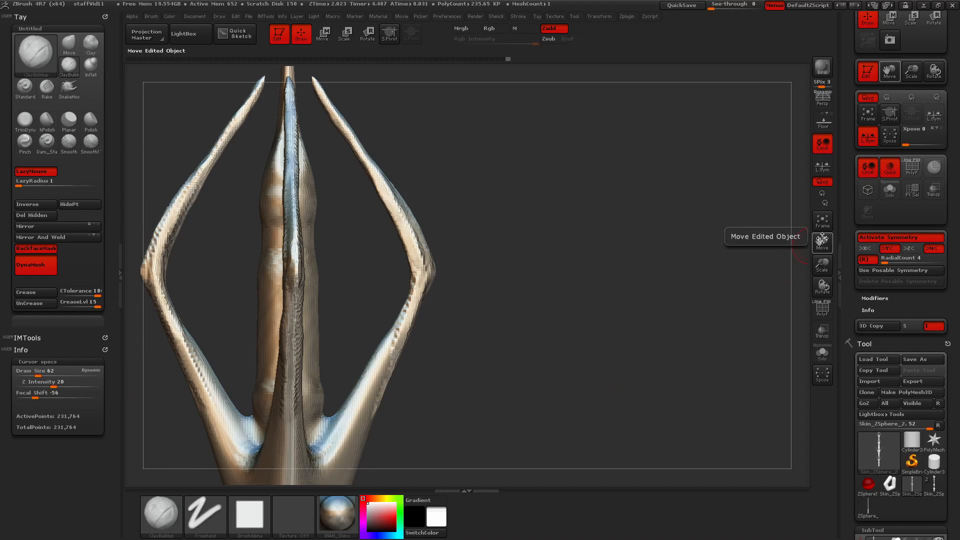
# Lasso-mask around the staff's head and invert the mask to free the knob atop the central shaft.
pyautogui.moveTo(822, 265); pyautogui.dragTo(827, 230)
pyautogui.moveTo(700, 275); pyautogui.dragTo(620, 282)
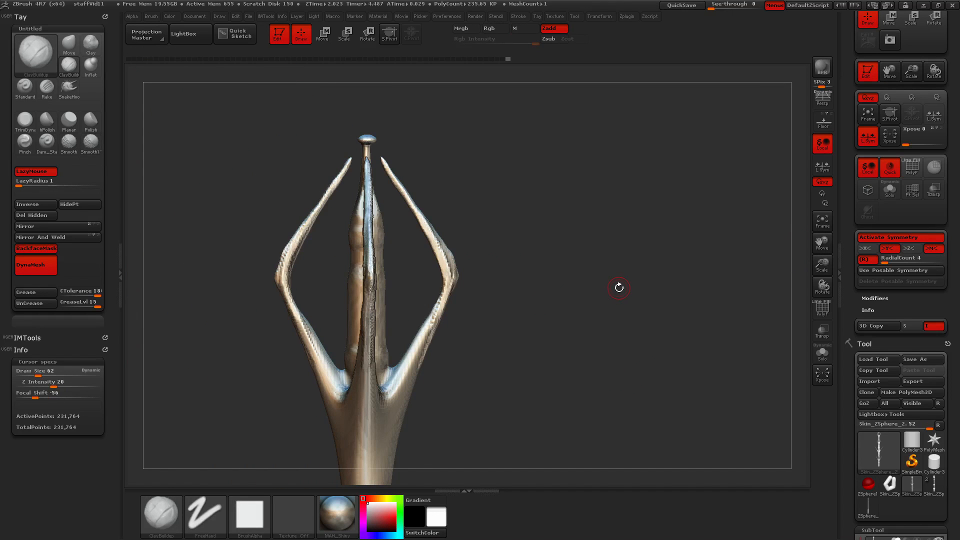
pyautogui.keyDown('ctrl'); pyautogui.moveTo(382, 144); pyautogui.dragTo(380, 145); pyautogui.keyUp('ctrl')
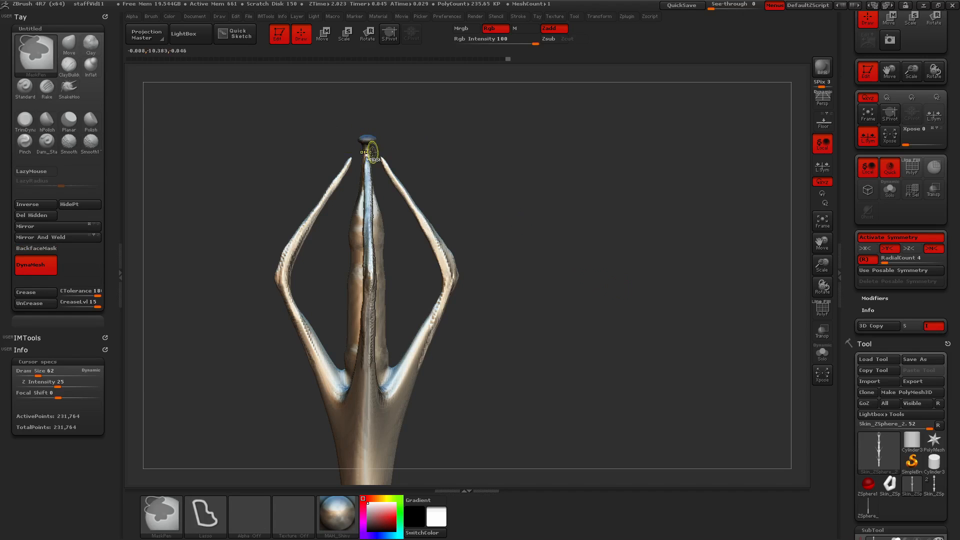
pyautogui.keyDown('ctrl'); pyautogui.moveTo(340, 373); pyautogui.dragTo(390, 373); pyautogui.keyUp('ctrl')
pyautogui.keyDown('ctrl'); pyautogui.click(509, 269); pyautogui.keyUp('ctrl')
pyautogui.keyDown('alt'); pyautogui.moveTo(579, 225); pyautogui.dragTo(522, 300); pyautogui.keyUp('alt')
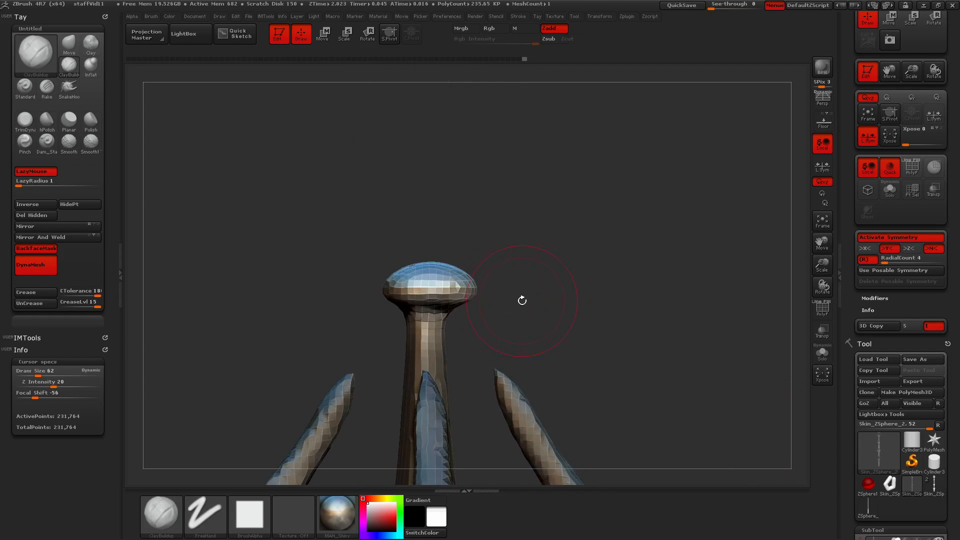
# Smooth the knob atop the central shaft into a slender point and set the radial symmetry count to 8.
pyautogui.keyDown('shift'); pyautogui.moveTo(452, 288); pyautogui.dragTo(447, 292); pyautogui.keyUp('shift')
pyautogui.moveTo(530, 260); pyautogui.dragTo(526, 321)
pyautogui.keyDown('shift'); pyautogui.moveTo(473, 257); pyautogui.dragTo(451, 255); pyautogui.keyUp('shift')
pyautogui.moveTo(515, 320); pyautogui.dragTo(515, 270)
pyautogui.moveTo(455, 288)
pyautogui.keyDown('shift'); pyautogui.mouseDown()
pyautogui.moveTo(447, 274)
pyautogui.moveTo(508, 297)
pyautogui.mouseUp(); pyautogui.keyUp('shift')
pyautogui.moveTo(466, 273)
pyautogui.keyDown('shift'); pyautogui.mouseDown()
pyautogui.moveTo(465, 300)
pyautogui.moveTo(523, 298)
pyautogui.mouseUp(); pyautogui.keyUp('shift')
pyautogui.moveTo(481, 280)
pyautogui.keyDown('shift'); pyautogui.mouseDown()
pyautogui.moveTo(480, 310)
pyautogui.moveTo(537, 298)
pyautogui.mouseUp(); pyautogui.keyUp('shift')
pyautogui.keyDown('shift'); pyautogui.moveTo(480, 273); pyautogui.dragTo(478, 328); pyautogui.keyUp('shift')
pyautogui.keyDown('alt'); pyautogui.moveTo(542, 300); pyautogui.dragTo(550, 300); pyautogui.keyUp('alt')
pyautogui.moveTo(888, 256); pyautogui.dragTo(890, 257)
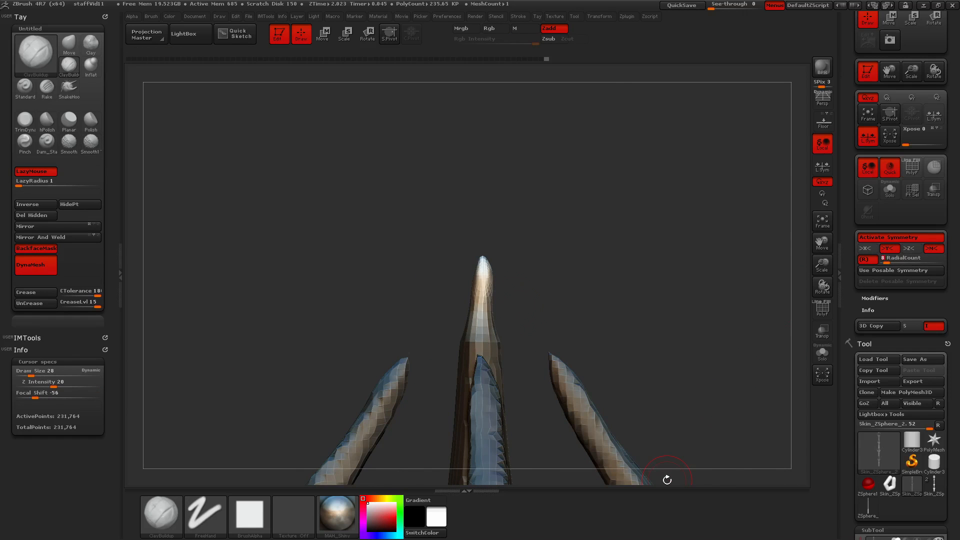
# Run ClayBuildup ridges down the outer faces of the spikes in all three clusters, using draw size 56, LazyRadius 27 and radial count 4.
pyautogui.keyDown('shift'); pyautogui.moveTo(646, 325); pyautogui.dragTo(677, 318); pyautogui.keyUp('shift')
pyautogui.press('f')
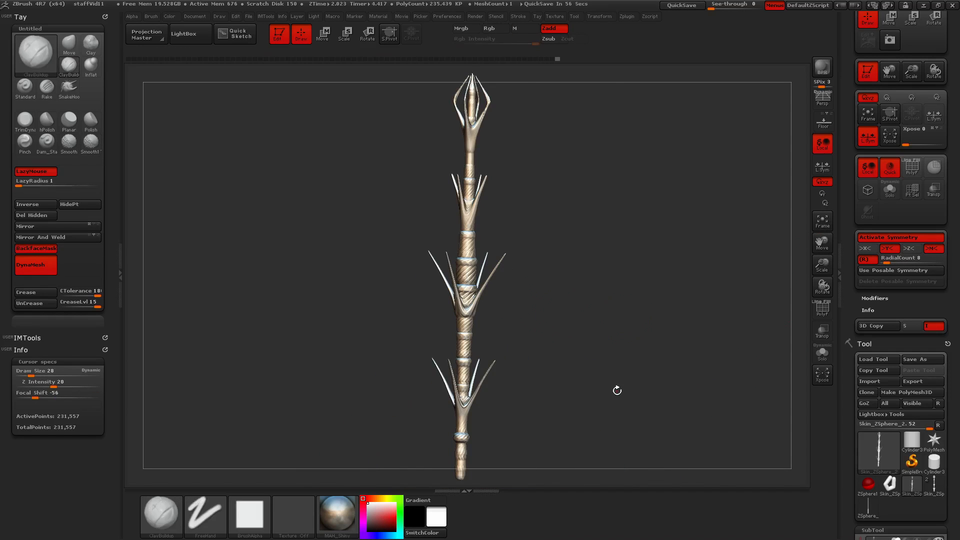
pyautogui.moveTo(617, 388); pyautogui.dragTo(594, 396)
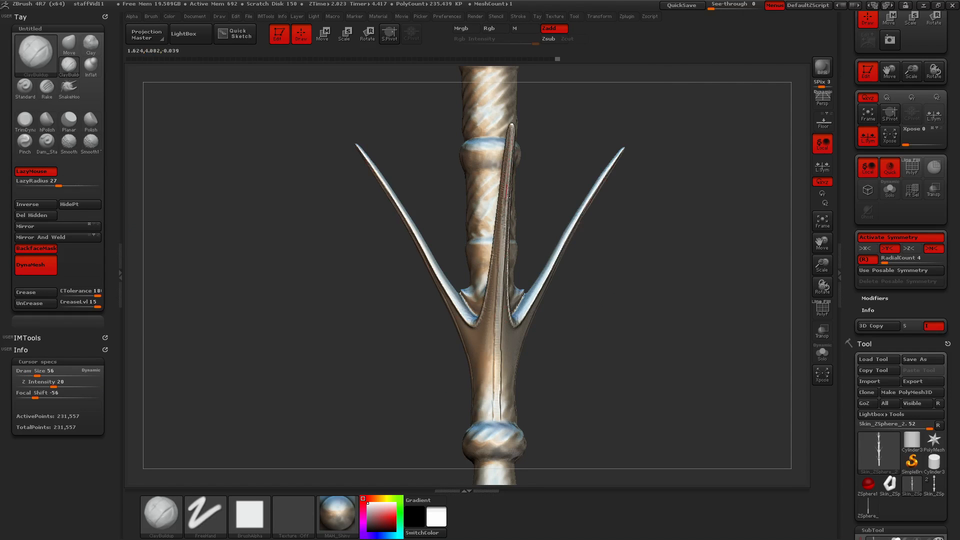
pyautogui.moveTo(632, 311); pyautogui.dragTo(553, 374)
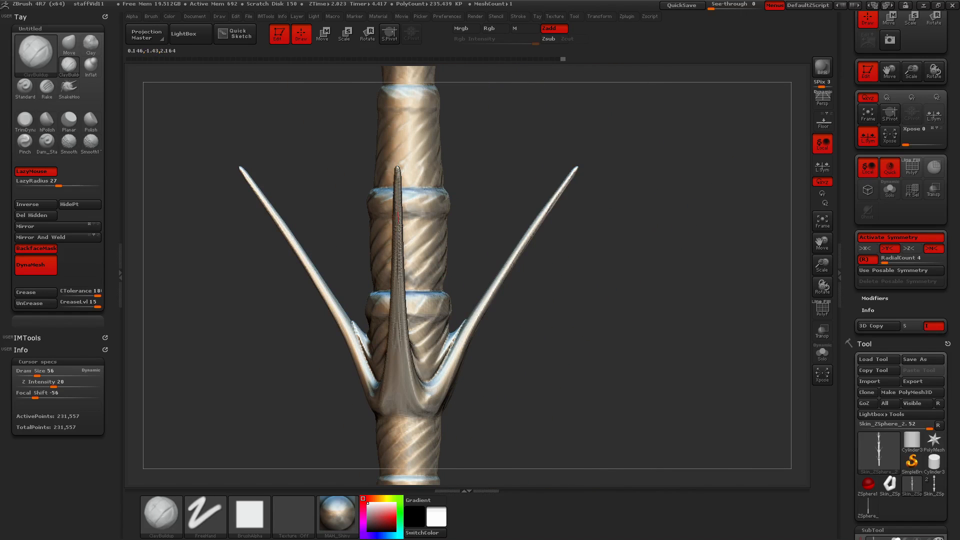
pyautogui.moveTo(540, 400)
pyautogui.mouseDown()
pyautogui.moveTo(485, 398)
pyautogui.moveTo(553, 390)
pyautogui.mouseUp()
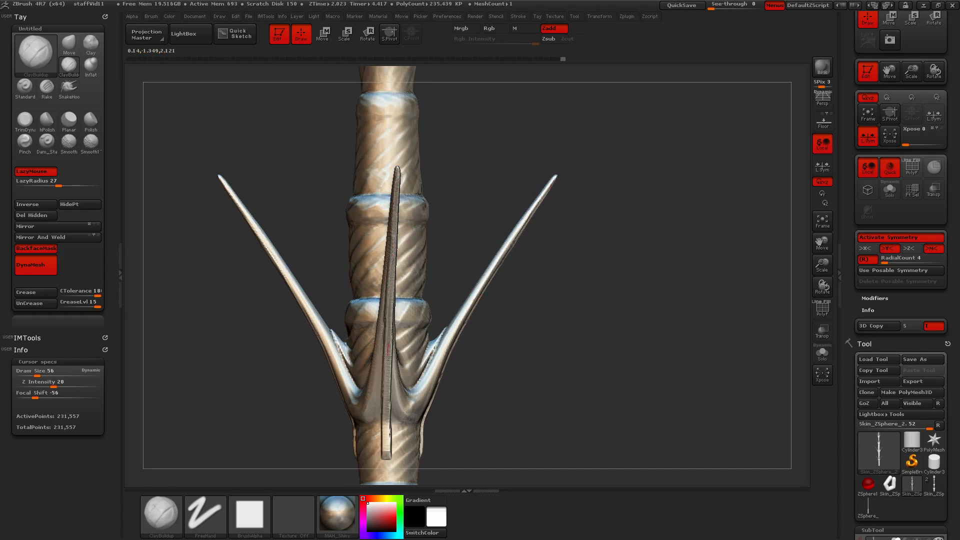
pyautogui.moveTo(386, 442); pyautogui.dragTo(386, 454)
pyautogui.keyDown('alt'); pyautogui.moveTo(504, 163); pyautogui.dragTo(495, 412); pyautogui.keyUp('alt')
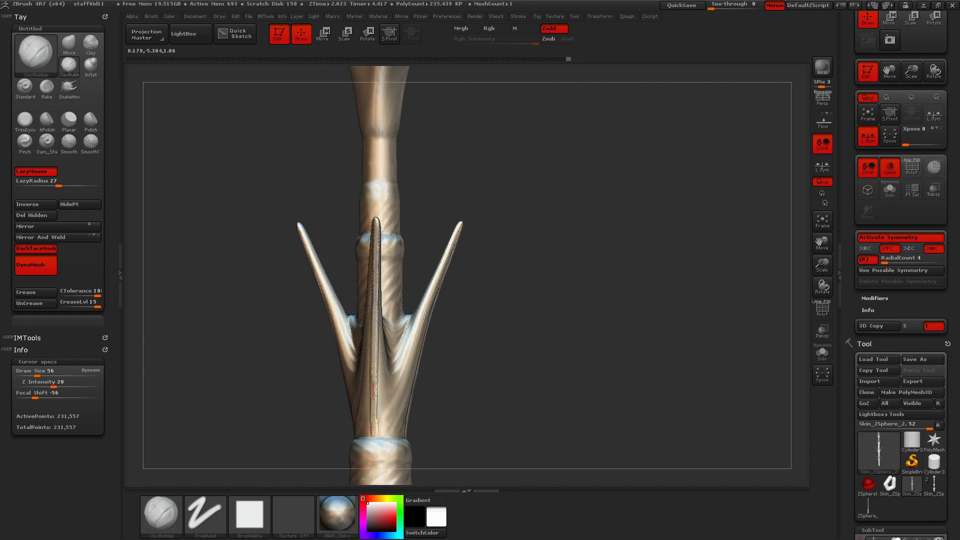
pyautogui.moveTo(374, 397); pyautogui.dragTo(374, 434)
# Update the DynaMesh and build up clay at the base of the lowest spike cluster, above its collar.
pyautogui.moveTo(523, 165)
pyautogui.mouseDown()
pyautogui.moveTo(488, 165)
pyautogui.moveTo(489, 335)
pyautogui.moveTo(480, 332)
pyautogui.mouseUp()
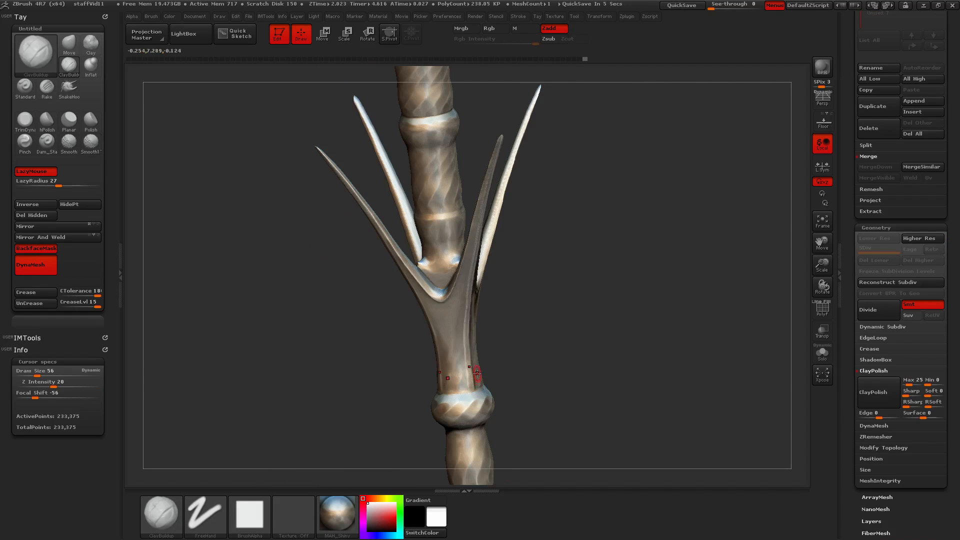
pyautogui.moveTo(465, 378)
pyautogui.mouseDown()
pyautogui.moveTo(481, 386)
pyautogui.moveTo(514, 367)
pyautogui.mouseUp()
pyautogui.moveTo(515, 310); pyautogui.dragTo(516, 122)
pyautogui.moveTo(518, 295)
pyautogui.mouseDown()
pyautogui.moveTo(520, 381)
pyautogui.moveTo(520, 361)
pyautogui.moveTo(545, 365)
pyautogui.moveTo(521, 406)
pyautogui.mouseUp()
# Try a TrimCurve cut beside the cage at the staff's head and undo the last change.
pyautogui.moveTo(598, 416)
pyautogui.keyDown('alt'); pyautogui.mouseDown()
pyautogui.moveTo(589, 90)
pyautogui.moveTo(624, 217)
pyautogui.moveTo(450, 400)
pyautogui.moveTo(328, 483)
pyautogui.mouseUp(); pyautogui.keyUp('alt')
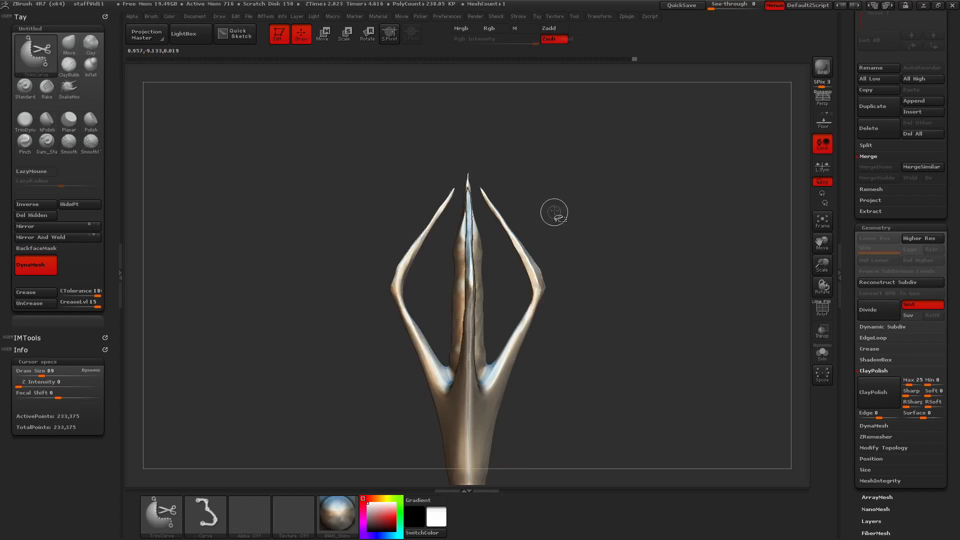
pyautogui.moveTo(626, 231)
pyautogui.keyDown('ctrl'); pyautogui.keyDown('shift'); pyautogui.mouseDown()
pyautogui.moveTo(692, 458)
pyautogui.moveTo(571, 294)
pyautogui.moveTo(581, 336)
pyautogui.mouseUp(); pyautogui.keyUp('shift'); pyautogui.keyUp('ctrl')
pyautogui.press('space')
pyautogui.moveTo(582, 341); pyautogui.dragTo(585, 343)
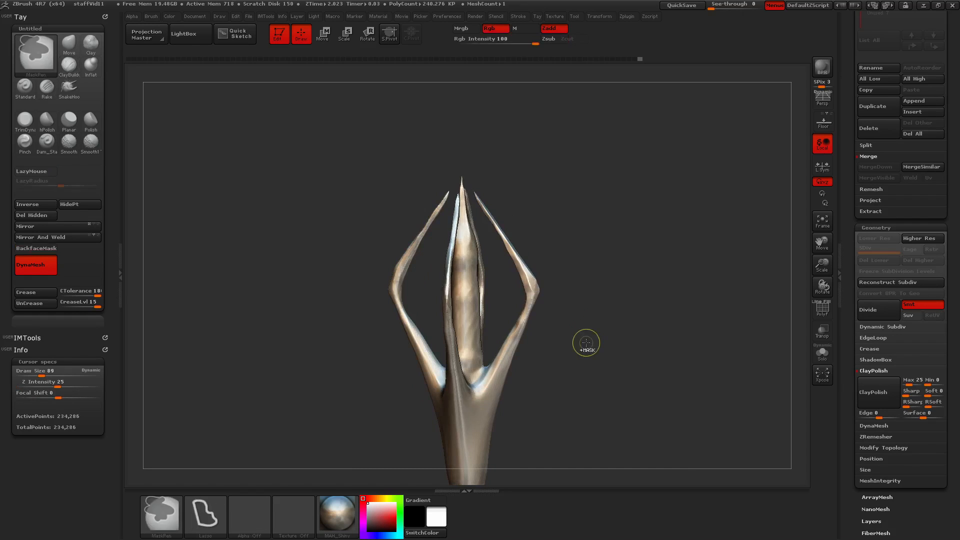
pyautogui.hotkey('ctrl', 'z')
pyautogui.moveTo(556, 245)
pyautogui.keyDown('shift'); pyautogui.mouseDown()
pyautogui.moveTo(505, 193)
pyautogui.moveTo(593, 352)
pyautogui.mouseUp(); pyautogui.keyUp('shift')
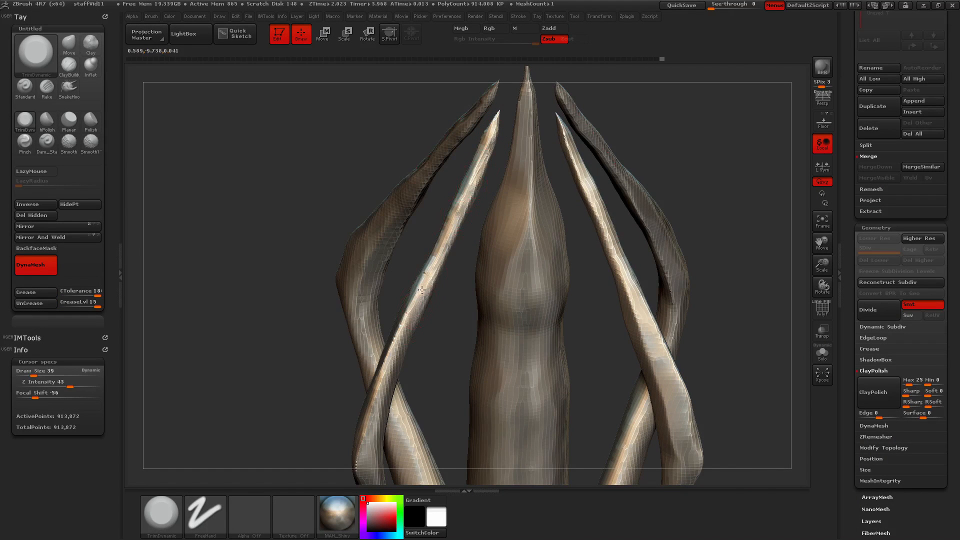
# Flatten the sides of the head's cage prongs with TrimDynamic at draw size 39 and smooth the planes above their bends.
pyautogui.moveTo(368, 438); pyautogui.dragTo(460, 393)
pyautogui.moveTo(401, 320); pyautogui.dragTo(393, 346)
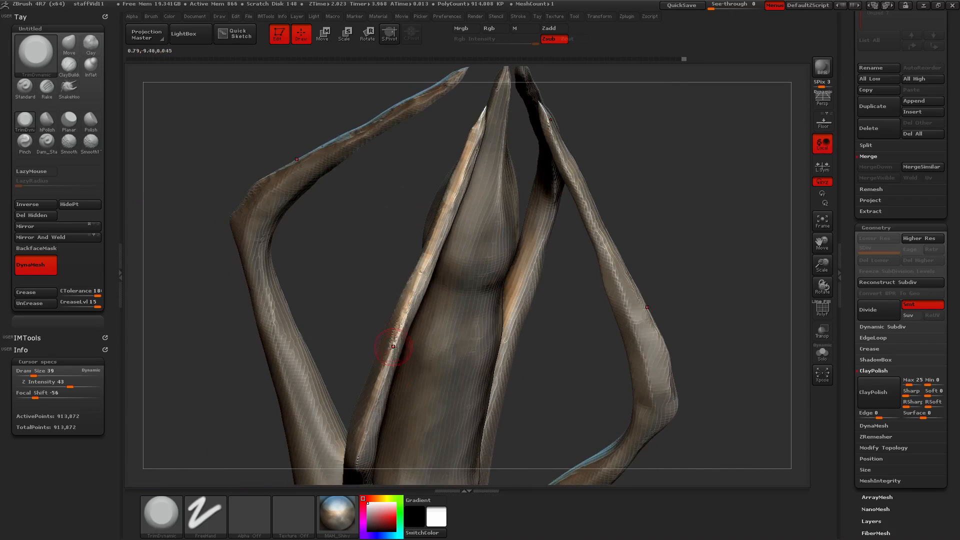
pyautogui.moveTo(374, 413); pyautogui.dragTo(404, 281)
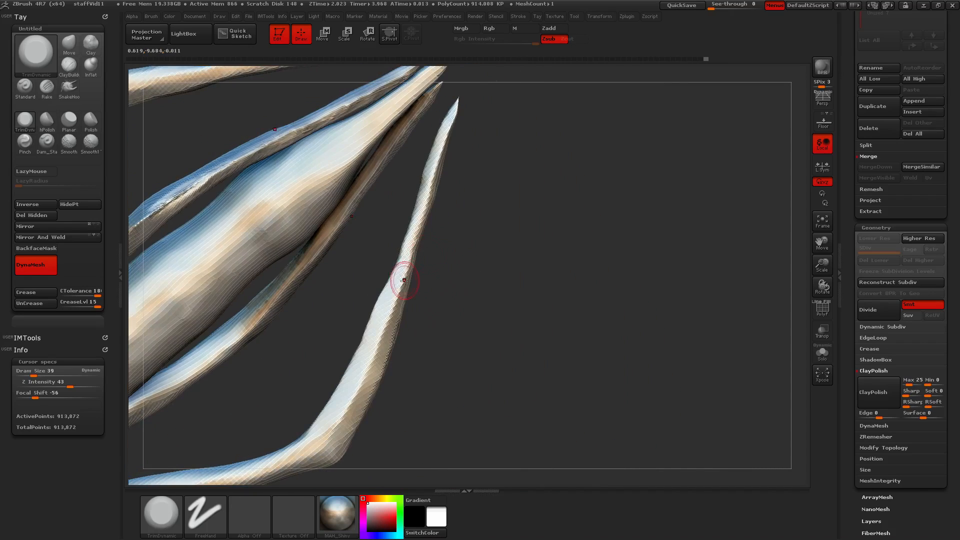
pyautogui.moveTo(384, 326); pyautogui.dragTo(361, 321)
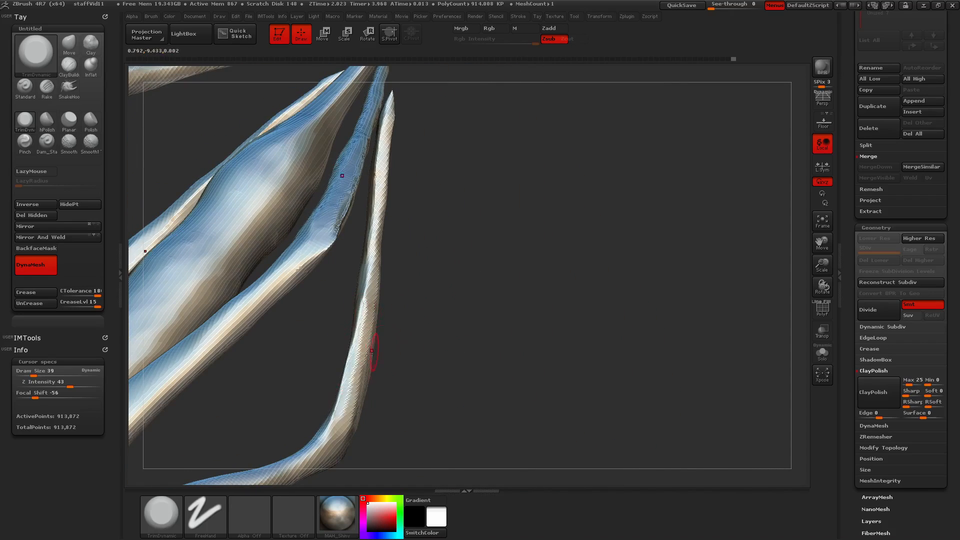
pyautogui.moveTo(369, 354); pyautogui.dragTo(346, 370)
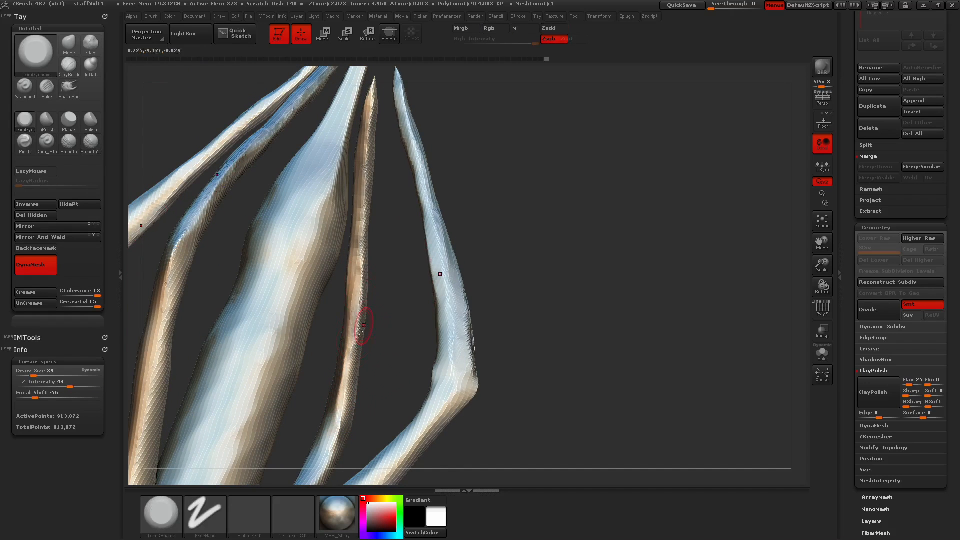
pyautogui.moveTo(362, 327); pyautogui.dragTo(371, 116)
pyautogui.moveTo(362, 248); pyautogui.dragTo(533, 291)
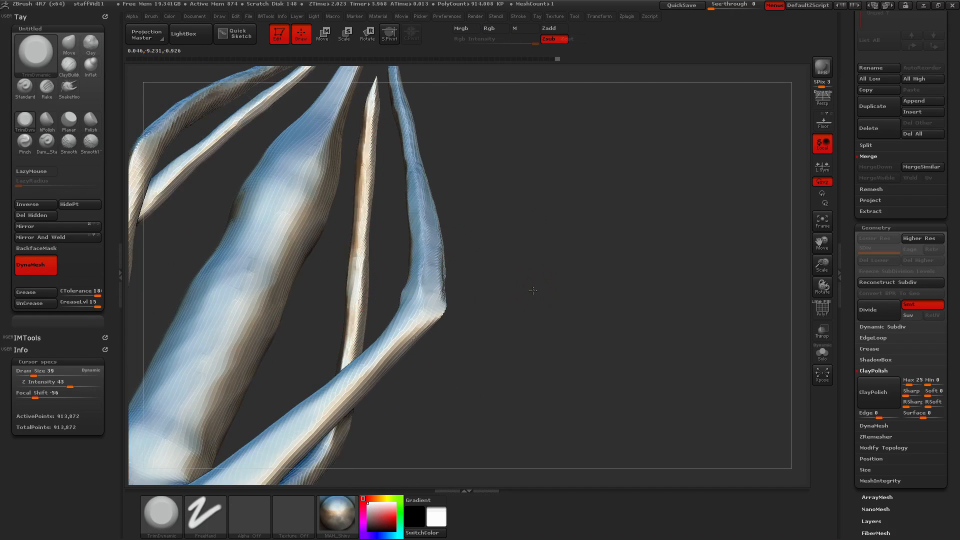
pyautogui.moveTo(484, 244)
pyautogui.mouseDown()
pyautogui.moveTo(570, 250)
pyautogui.moveTo(535, 225)
pyautogui.mouseUp()
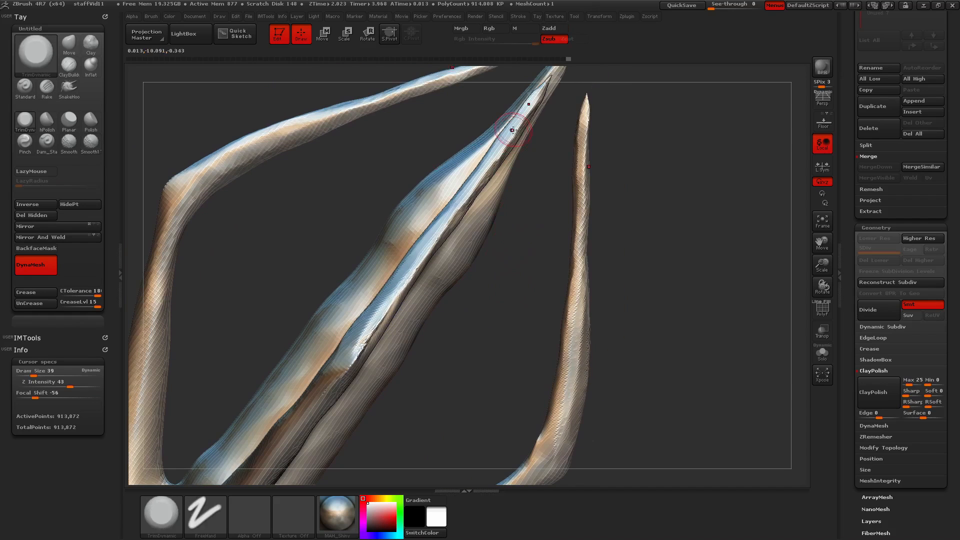
pyautogui.keyDown('shift'); pyautogui.moveTo(364, 342); pyautogui.dragTo(403, 288); pyautogui.keyUp('shift')
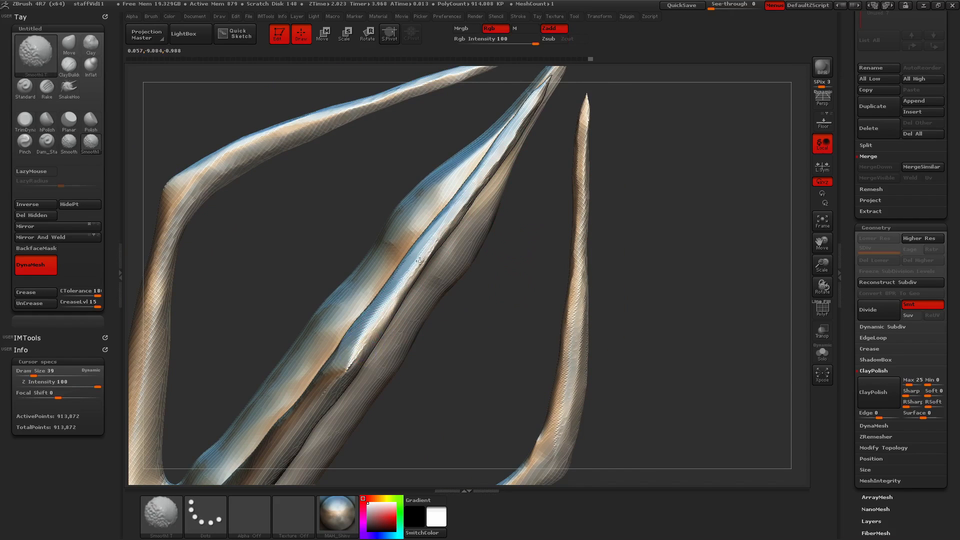
# Isolate the staff's head and hide its middle rod with a lasso selection, leaving only the cage prongs.
pyautogui.moveTo(535, 280); pyautogui.dragTo(666, 299)
pyautogui.moveTo(823, 240)
pyautogui.keyDown('alt'); pyautogui.mouseDown()
pyautogui.moveTo(684, 333)
pyautogui.moveTo(822, 265)
pyautogui.moveTo(645, 280)
pyautogui.mouseUp(); pyautogui.keyUp('alt')
pyautogui.keyDown('ctrl'); pyautogui.keyDown('shift'); pyautogui.moveTo(267, 116); pyautogui.dragTo(429, 452); pyautogui.keyUp('shift'); pyautogui.keyUp('ctrl')
pyautogui.moveTo(602, 326); pyautogui.dragTo(583, 325)
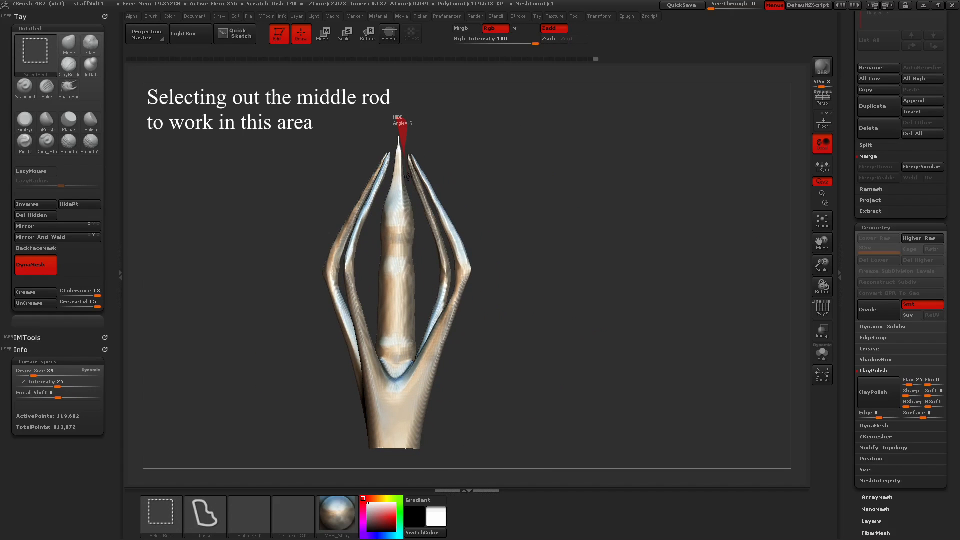
pyautogui.keyDown('ctrl'); pyautogui.keyDown('alt'); pyautogui.keyDown('shift'); pyautogui.moveTo(420, 320); pyautogui.dragTo(395, 135); pyautogui.keyUp('shift'); pyautogui.keyUp('alt'); pyautogui.keyUp('ctrl')
pyautogui.keyDown('alt'); pyautogui.moveTo(650, 320); pyautogui.dragTo(875, 392); pyautogui.keyUp('alt')
pyautogui.moveTo(720, 400)
pyautogui.mouseDown()
pyautogui.moveTo(766, 407)
pyautogui.moveTo(700, 125)
pyautogui.moveTo(639, 358)
pyautogui.moveTo(473, 343)
pyautogui.mouseUp()
# Try flattening the inner faces of the cage prongs with the Polish and Planar brushes.
pyautogui.press('shift')
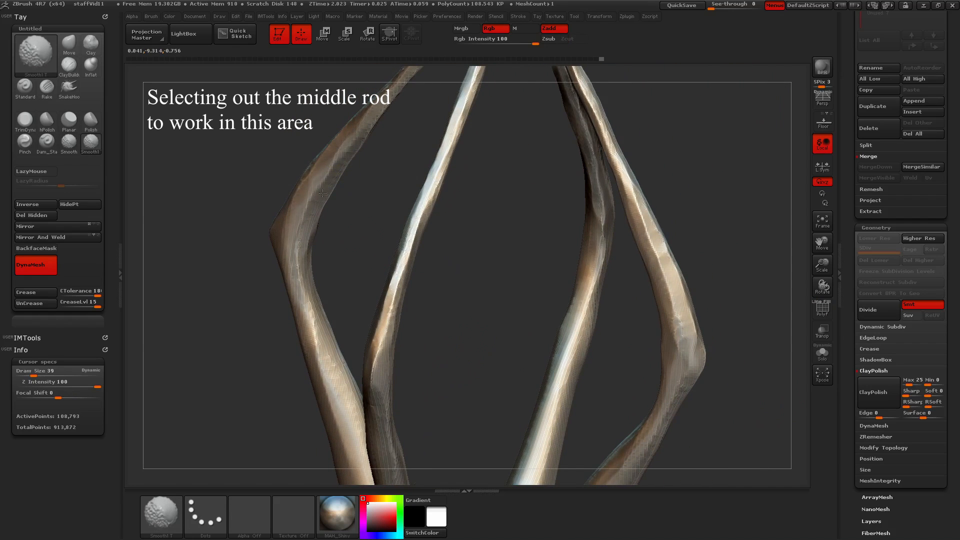
pyautogui.moveTo(385, 164)
pyautogui.mouseDown()
pyautogui.moveTo(446, 308)
pyautogui.moveTo(418, 283)
pyautogui.mouseUp()
pyautogui.press('3')
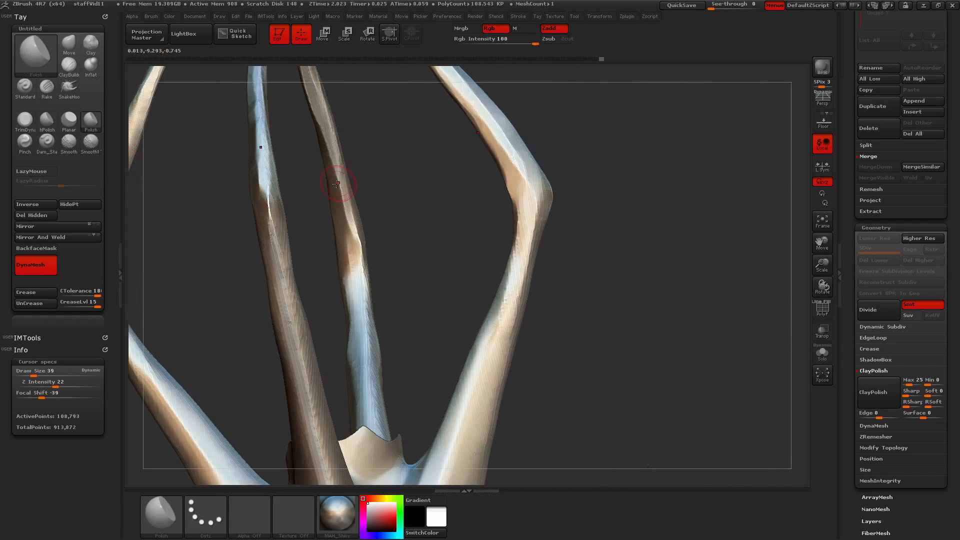
pyautogui.moveTo(351, 233); pyautogui.dragTo(391, 197)
pyautogui.press('ctrl')
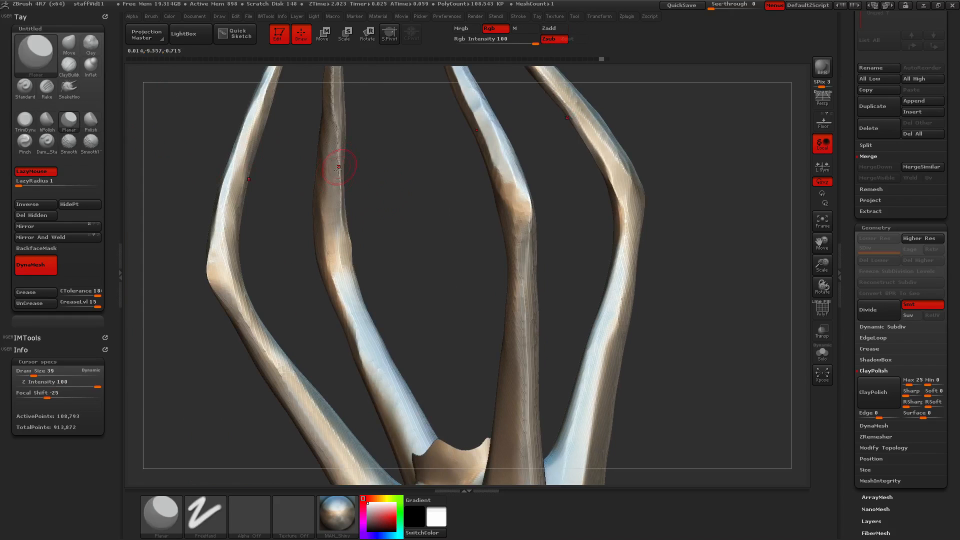
pyautogui.moveTo(336, 160); pyautogui.dragTo(351, 220)
# Try the hPolish and Smooth brushes on the prongs' inner faces near the bends, and undo the changes.
pyautogui.click(52, 121)
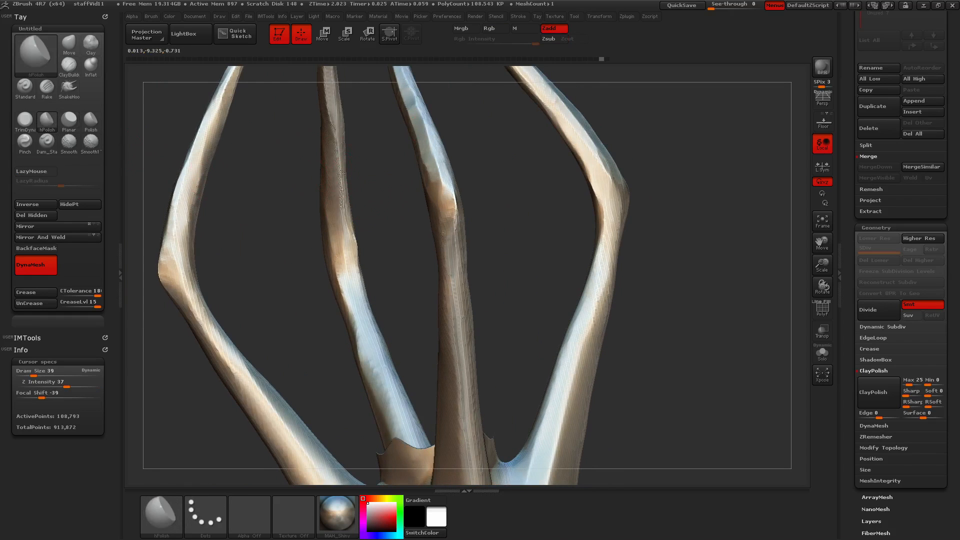
pyautogui.moveTo(338, 146); pyautogui.dragTo(343, 190)
pyautogui.moveTo(369, 188); pyautogui.dragTo(381, 193)
pyautogui.keyDown('shift'); pyautogui.moveTo(340, 156); pyautogui.dragTo(333, 211); pyautogui.keyUp('shift')
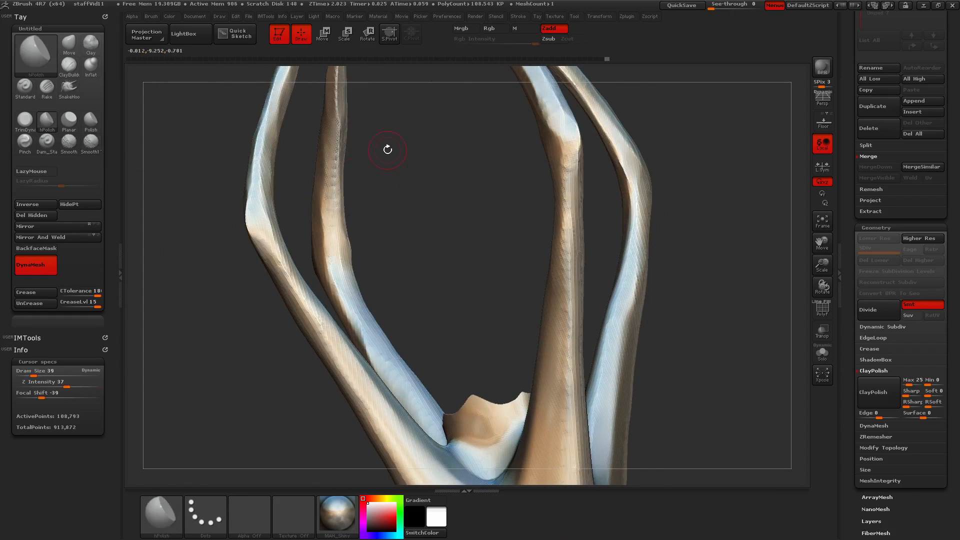
pyautogui.keyDown('alt'); pyautogui.moveTo(388, 148); pyautogui.dragTo(410, 317); pyautogui.keyUp('alt')
pyautogui.moveTo(362, 245)
pyautogui.keyDown('shift'); pyautogui.mouseDown()
pyautogui.moveTo(359, 289)
pyautogui.moveTo(493, 321)
pyautogui.mouseUp(); pyautogui.keyUp('shift')
pyautogui.hotkey('ctrl', 'z')
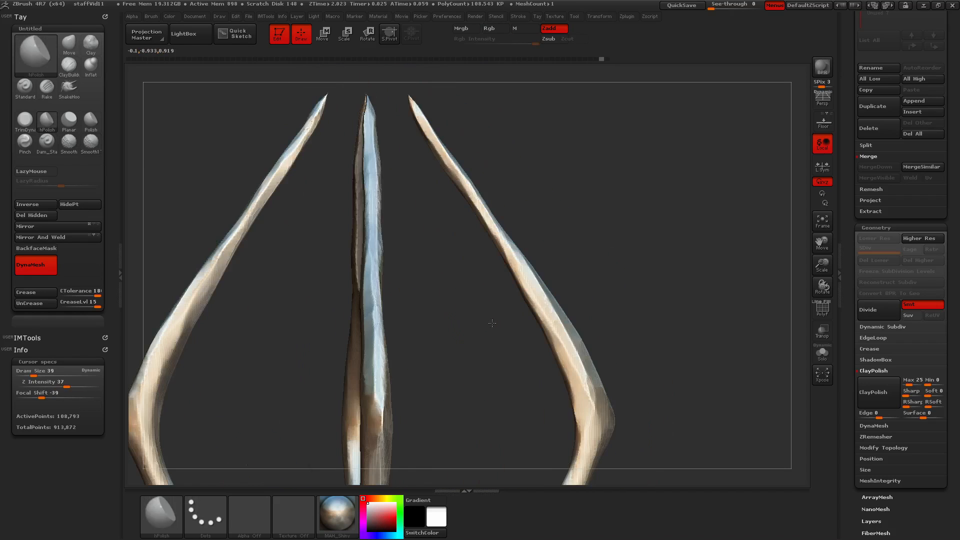
# Flatten the inner faces of the cage prongs above their bends with TrimDynamic at draw size 39.
pyautogui.moveTo(618, 306)
pyautogui.mouseDown()
pyautogui.moveTo(637, 307)
pyautogui.moveTo(550, 304)
pyautogui.moveTo(658, 300)
pyautogui.moveTo(621, 295)
pyautogui.mouseUp()
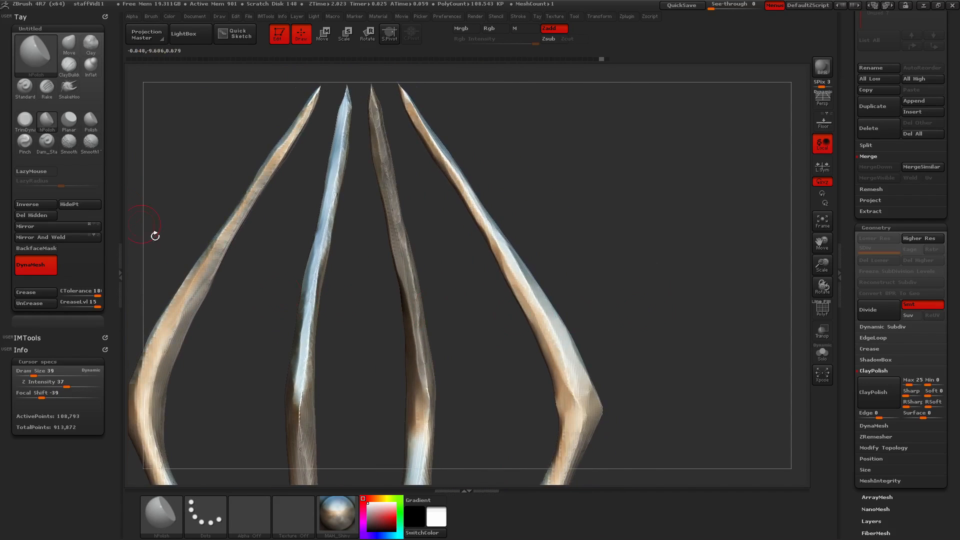
pyautogui.click(25, 121)
pyautogui.moveTo(595, 250); pyautogui.dragTo(610, 252)
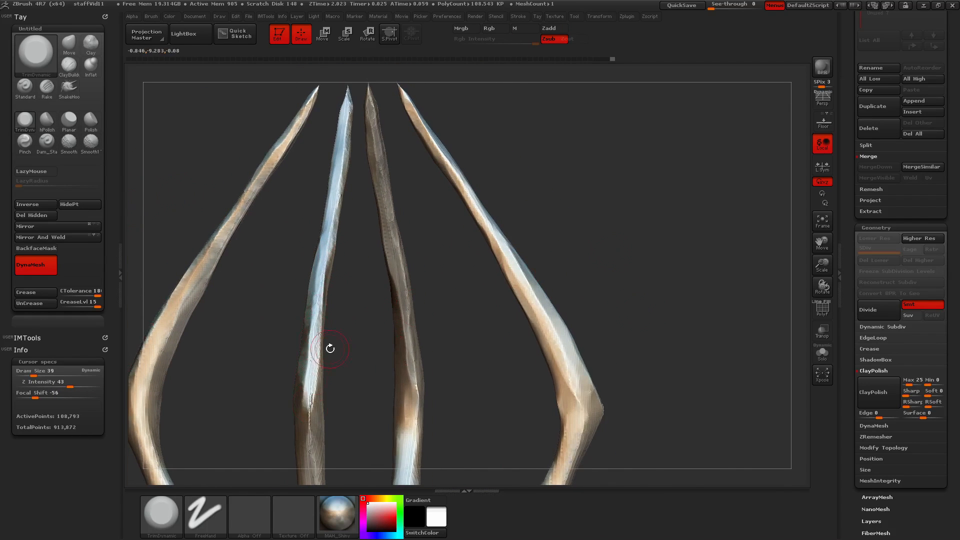
pyautogui.moveTo(331, 349); pyautogui.dragTo(315, 366)
pyautogui.moveTo(362, 282); pyautogui.dragTo(332, 278)
pyautogui.moveTo(284, 275); pyautogui.dragTo(275, 220)
pyautogui.moveTo(380, 291); pyautogui.dragTo(345, 289)
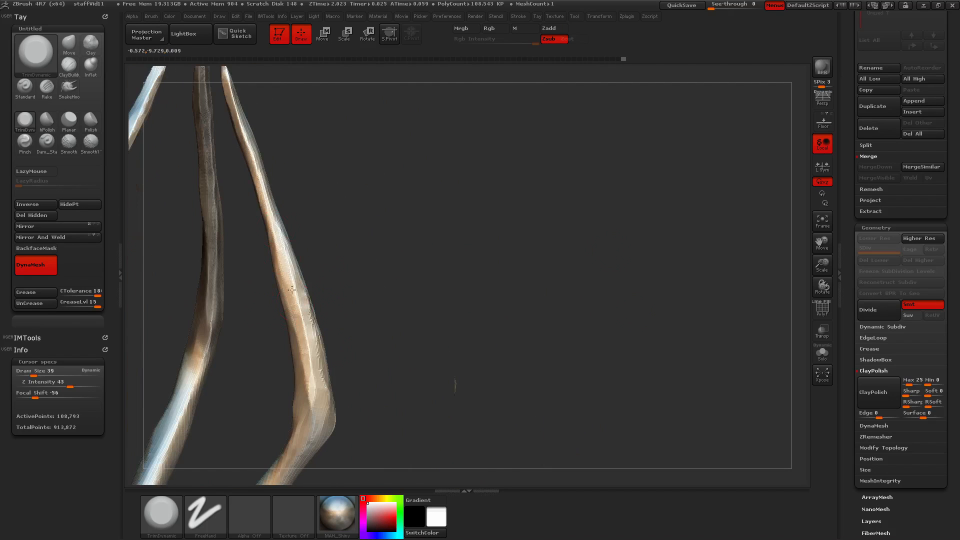
# Trim the remaining prong faces from the tips down past the bends.
pyautogui.moveTo(309, 342); pyautogui.dragTo(326, 293)
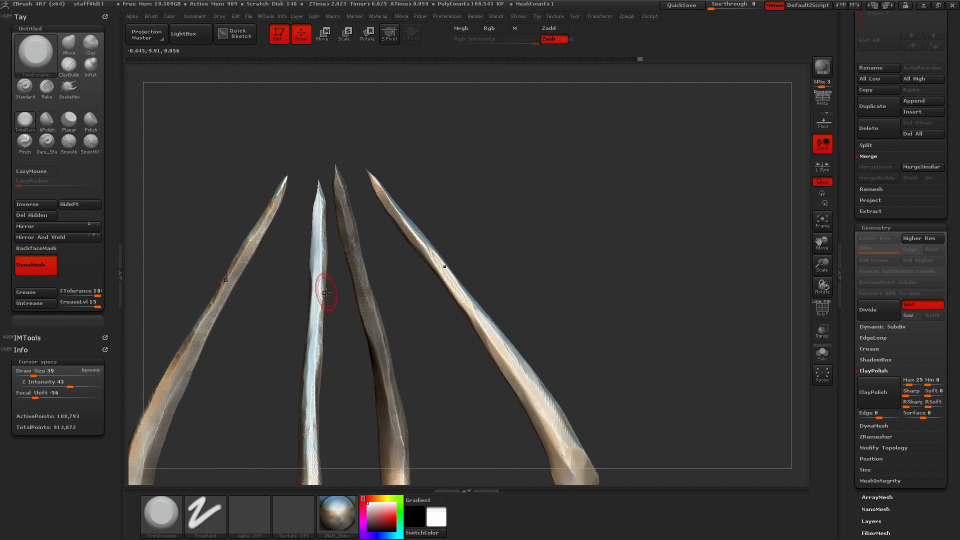
pyautogui.moveTo(337, 365); pyautogui.dragTo(335, 248)
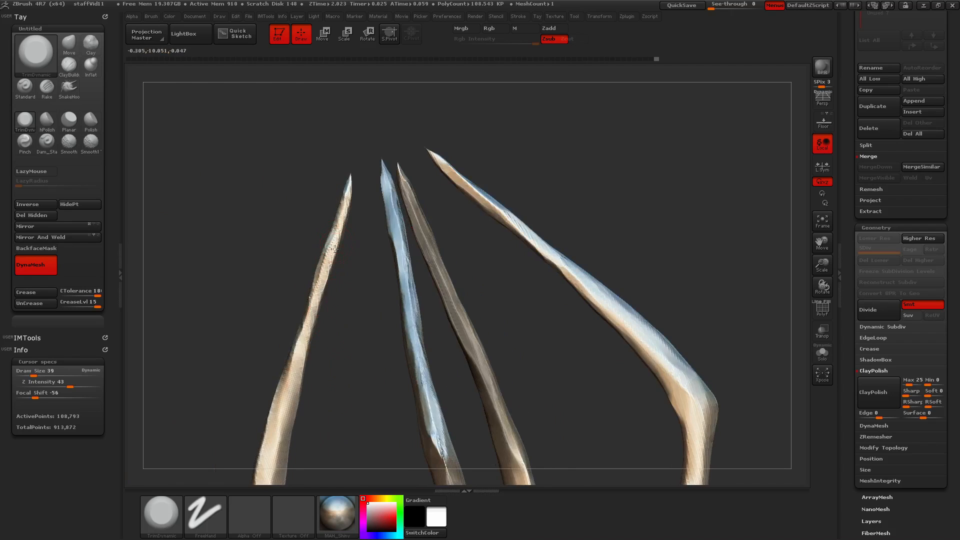
pyautogui.moveTo(314, 373); pyautogui.dragTo(344, 205)
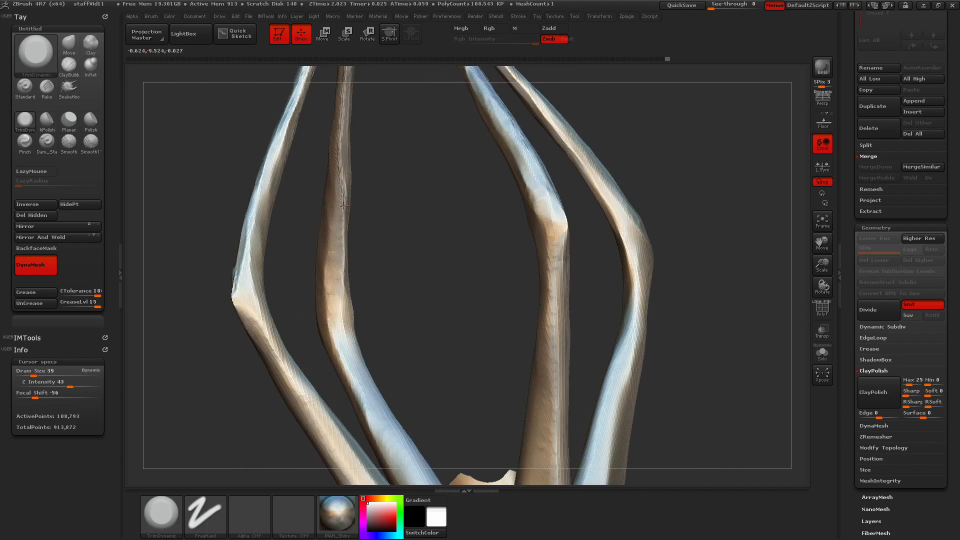
pyautogui.moveTo(340, 249); pyautogui.dragTo(376, 385)
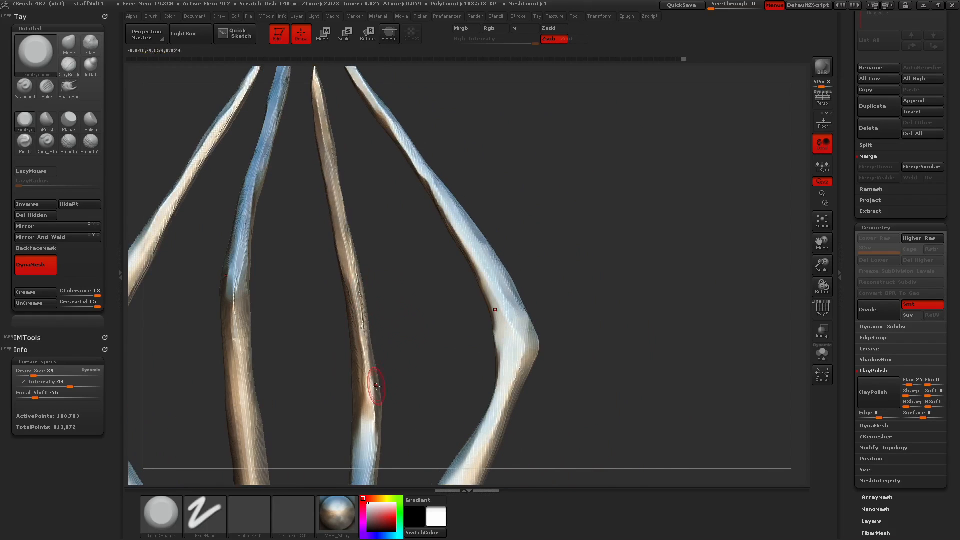
pyautogui.moveTo(368, 343); pyautogui.dragTo(451, 212)
# Unhide the whole staff, then flatten and smooth the bumps on the central rod at draw size 89.
pyautogui.moveTo(803, 377); pyautogui.dragTo(566, 352)
pyautogui.keyDown('ctrl'); pyautogui.keyDown('shift'); pyautogui.click(619, 376); pyautogui.keyUp('shift'); pyautogui.keyUp('ctrl')
pyautogui.keyDown('alt'); pyautogui.moveTo(414, 274); pyautogui.dragTo(408, 344); pyautogui.keyUp('alt')
pyautogui.press('s')
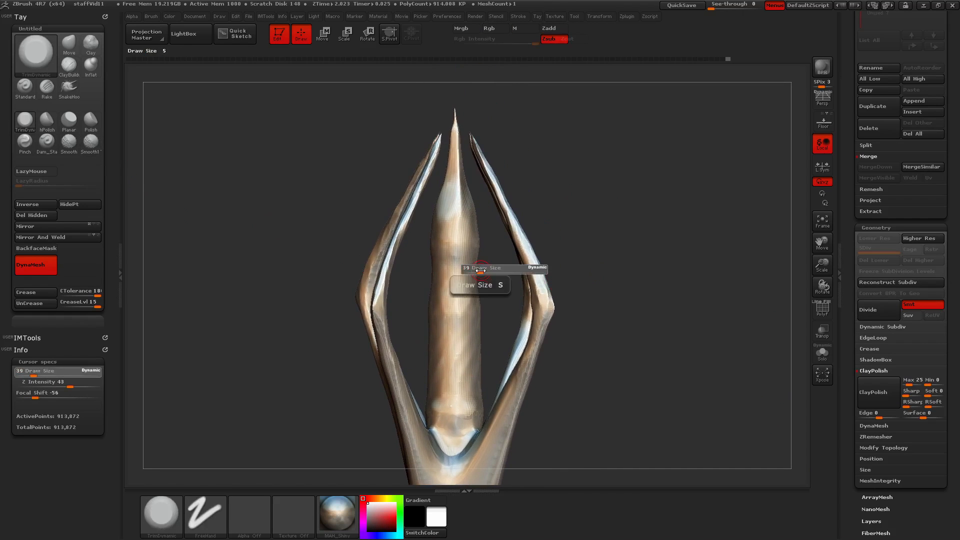
pyautogui.click(478, 270)
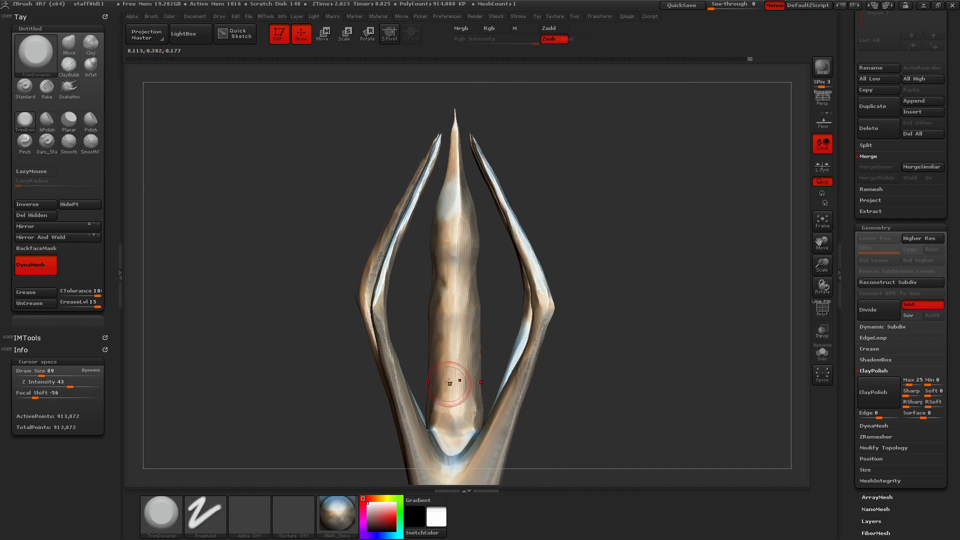
pyautogui.moveTo(449, 390); pyautogui.dragTo(455, 408, button='right')
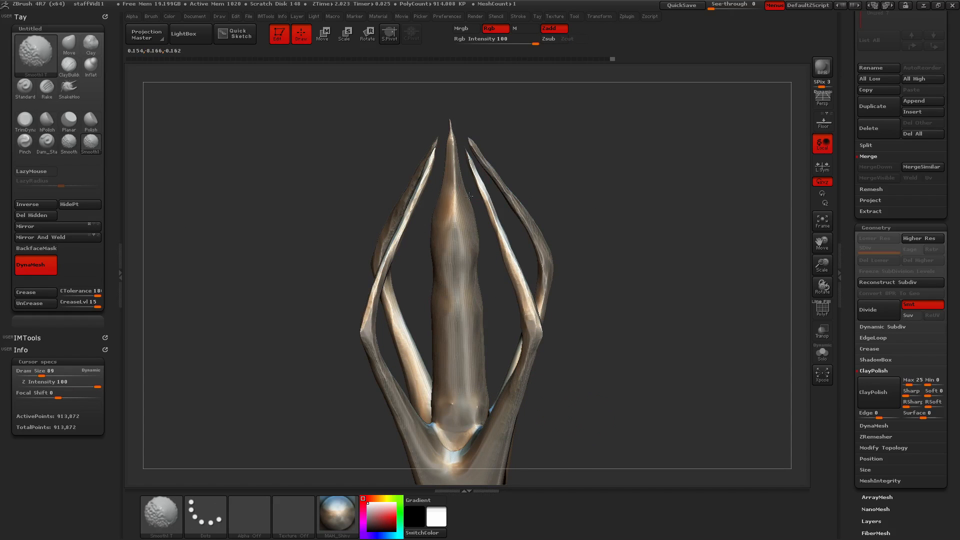
# Set the radial symmetry count to 20 and carve a Dam_Standard ring around the shaft at the base of the head.
pyautogui.moveTo(628, 313); pyautogui.dragTo(691, 421)
pyautogui.click(883, 398)
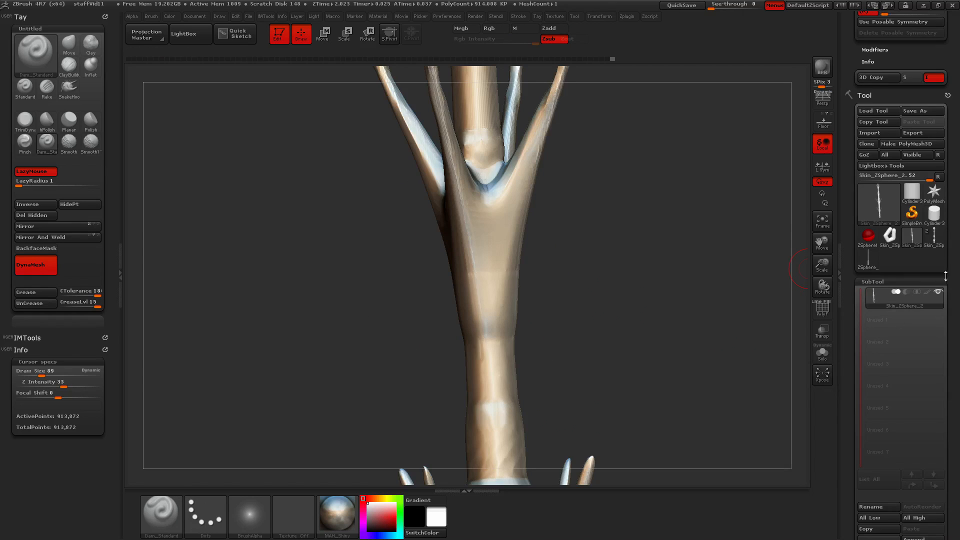
pyautogui.moveTo(946, 276); pyautogui.dragTo(945, 450)
pyautogui.moveTo(886, 281); pyautogui.dragTo(896, 281)
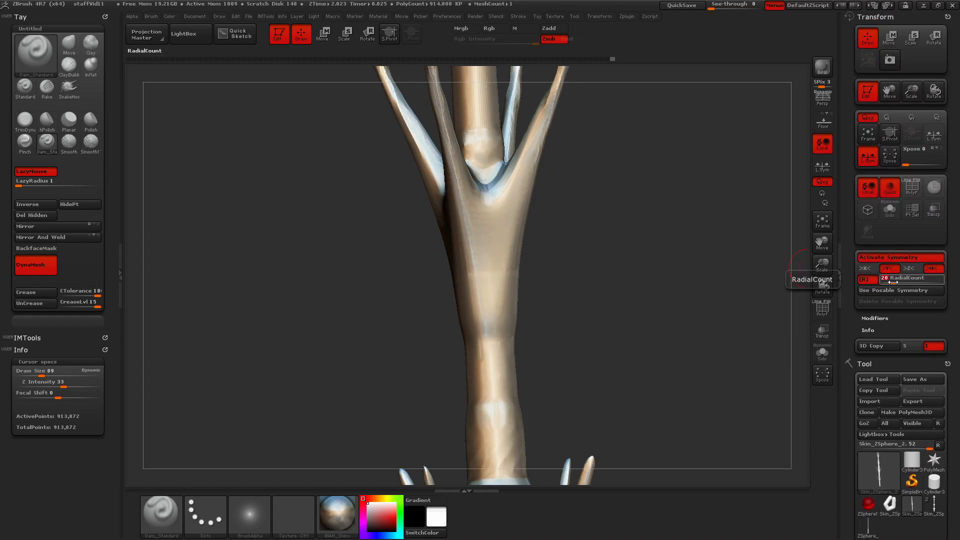
pyautogui.moveTo(569, 338); pyautogui.dragTo(581, 364)
pyautogui.moveTo(484, 340); pyautogui.dragTo(509, 337)
pyautogui.moveTo(570, 340); pyautogui.dragTo(600, 343)
pyautogui.keyDown('shift'); pyautogui.moveTo(482, 343); pyautogui.dragTo(511, 340); pyautogui.keyUp('shift')
pyautogui.keyDown('alt'); pyautogui.moveTo(600, 294); pyautogui.dragTo(629, 359); pyautogui.keyUp('alt')
pyautogui.moveTo(629, 359); pyautogui.dragTo(597, 389)
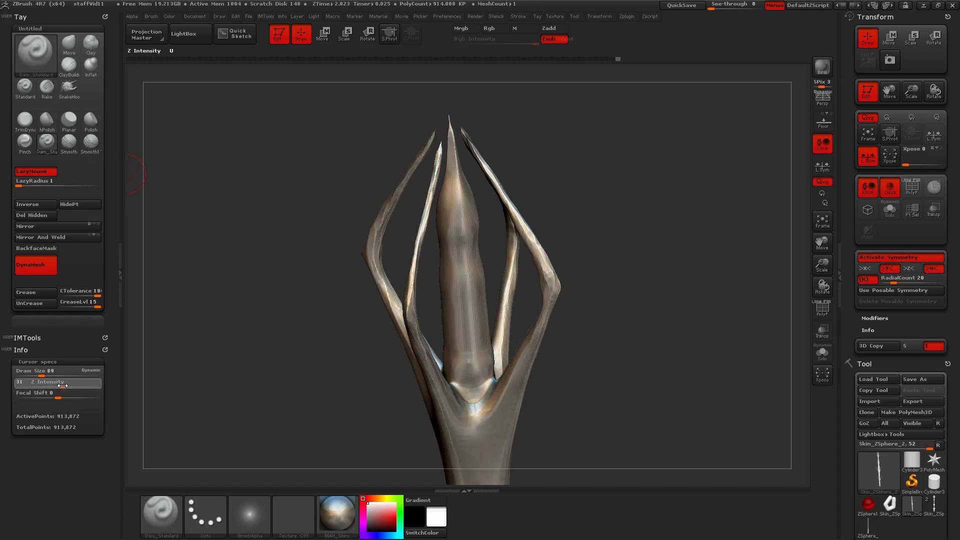
# Lower the brush's Z Intensity to 20 and carve ring grooves around the central rod inside the cage.
pyautogui.press('shift')
pyautogui.keyDown('shift'); pyautogui.moveTo(475, 362); pyautogui.dragTo(471, 360); pyautogui.keyUp('shift')
pyautogui.hotkey('ctrl', 'z')
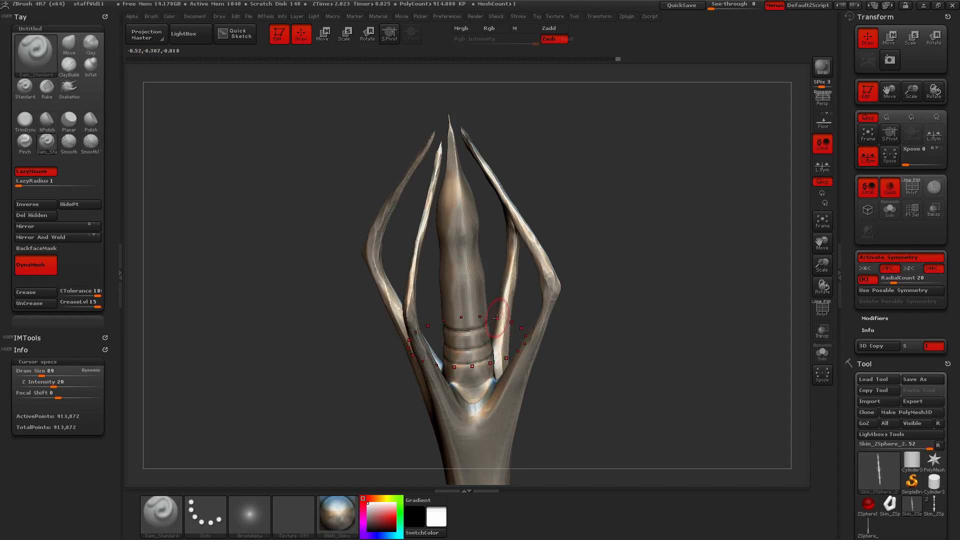
pyautogui.moveTo(576, 298); pyautogui.dragTo(623, 313)
# Carve ring grooves around the shaft from below the head down through the next spike cluster.
pyautogui.keyDown('alt'); pyautogui.moveTo(608, 385); pyautogui.dragTo(614, 77); pyautogui.keyUp('alt')
pyautogui.moveTo(463, 283); pyautogui.dragTo(468, 284)
pyautogui.keyDown('alt'); pyautogui.moveTo(599, 338); pyautogui.dragTo(610, 217); pyautogui.keyUp('alt')
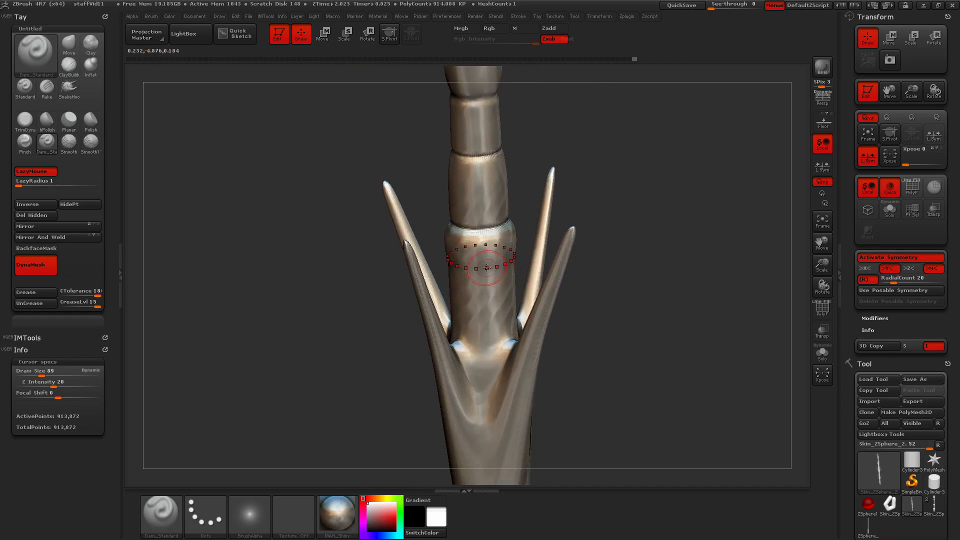
pyautogui.keyDown('alt'); pyautogui.moveTo(623, 416); pyautogui.dragTo(610, 204); pyautogui.keyUp('alt')
pyautogui.moveTo(510, 303); pyautogui.dragTo(520, 300)
pyautogui.keyDown('alt'); pyautogui.moveTo(581, 440); pyautogui.dragTo(580, 181); pyautogui.keyUp('alt')
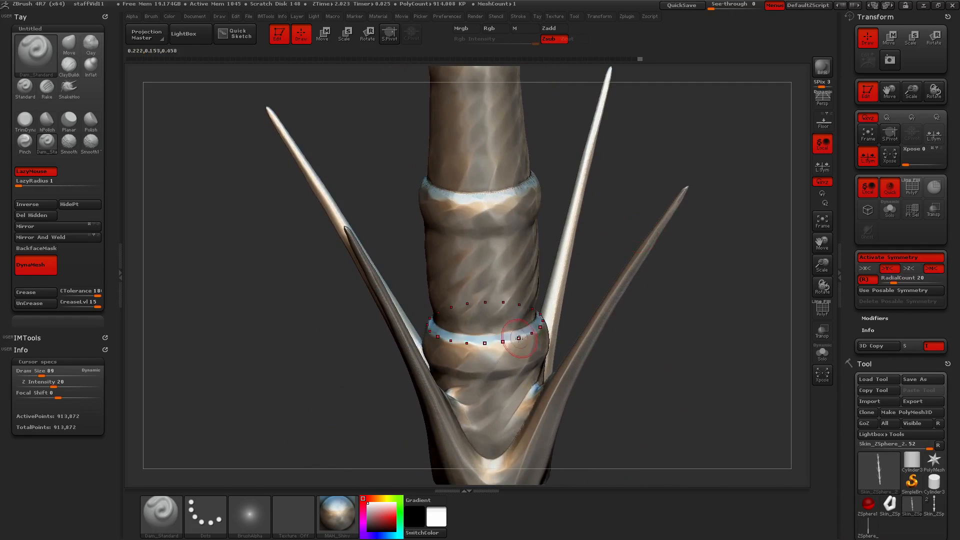
# Carve ring grooves along the collars and shaft segments around the lower spike clusters.
pyautogui.moveTo(528, 330); pyautogui.dragTo(539, 324)
pyautogui.keyDown('alt'); pyautogui.moveTo(644, 364); pyautogui.dragTo(635, 172); pyautogui.keyUp('alt')
pyautogui.moveTo(516, 385); pyautogui.dragTo(525, 382)
pyautogui.moveTo(603, 411); pyautogui.dragTo(486, 249)
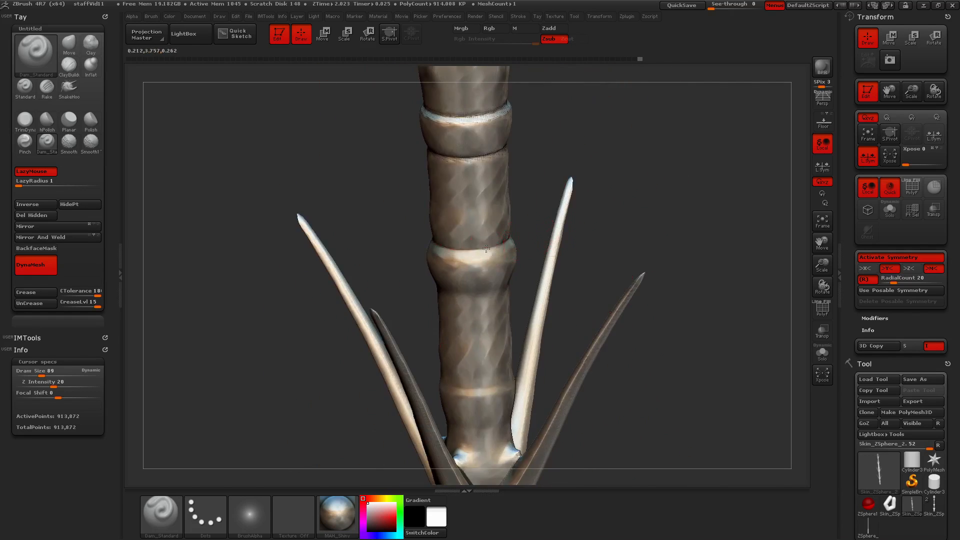
pyautogui.keyDown('alt'); pyautogui.moveTo(596, 443); pyautogui.dragTo(588, 183); pyautogui.keyUp('alt')
pyautogui.keyDown('alt'); pyautogui.moveTo(592, 317); pyautogui.dragTo(592, 210); pyautogui.keyUp('alt')
# Carve ring grooves around the bulge and rounded end at the bottom of the staff.
pyautogui.moveTo(487, 340); pyautogui.dragTo(497, 338)
pyautogui.moveTo(543, 305)
pyautogui.mouseDown()
pyautogui.moveTo(545, 335)
pyautogui.moveTo(596, 177)
pyautogui.mouseUp()
pyautogui.moveTo(587, 386); pyautogui.dragTo(660, 395)
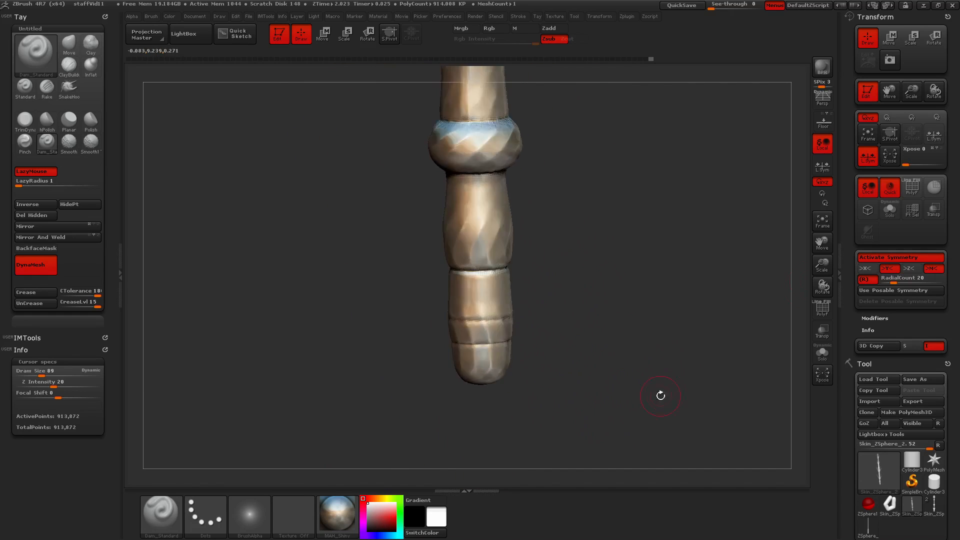
pyautogui.moveTo(590, 397); pyautogui.dragTo(267, 432)
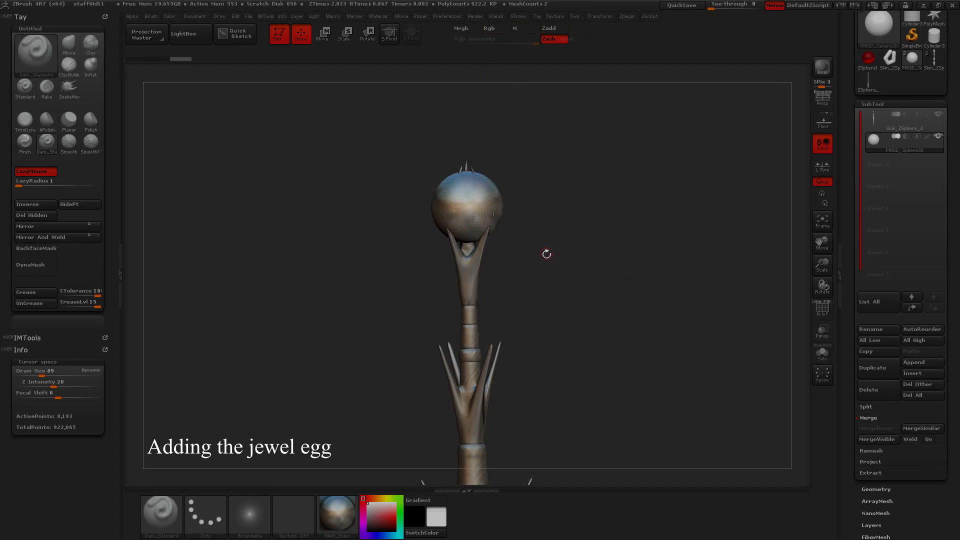
# Scale and reposition the sphere so it sits centred on the rod inside the staff's caged head.
pyautogui.press('e')
pyautogui.moveTo(462, 206); pyautogui.dragTo(707, 358)
pyautogui.moveTo(707, 358); pyautogui.dragTo(557, 287)
pyautogui.moveTo(660, 320); pyautogui.dragTo(541, 336)
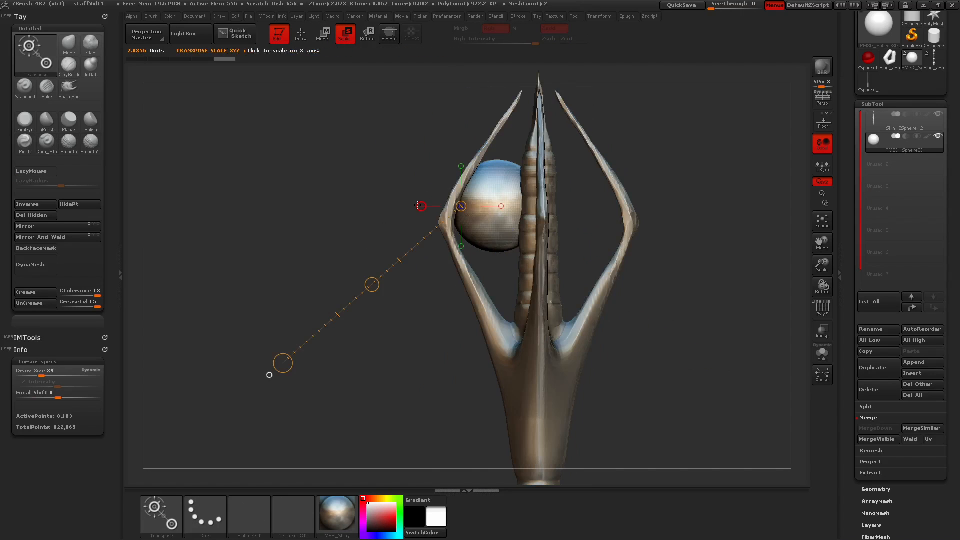
pyautogui.moveTo(316, 206); pyautogui.dragTo(446, 235)
pyautogui.moveTo(605, 207); pyautogui.dragTo(673, 182)
pyautogui.click(461, 167)
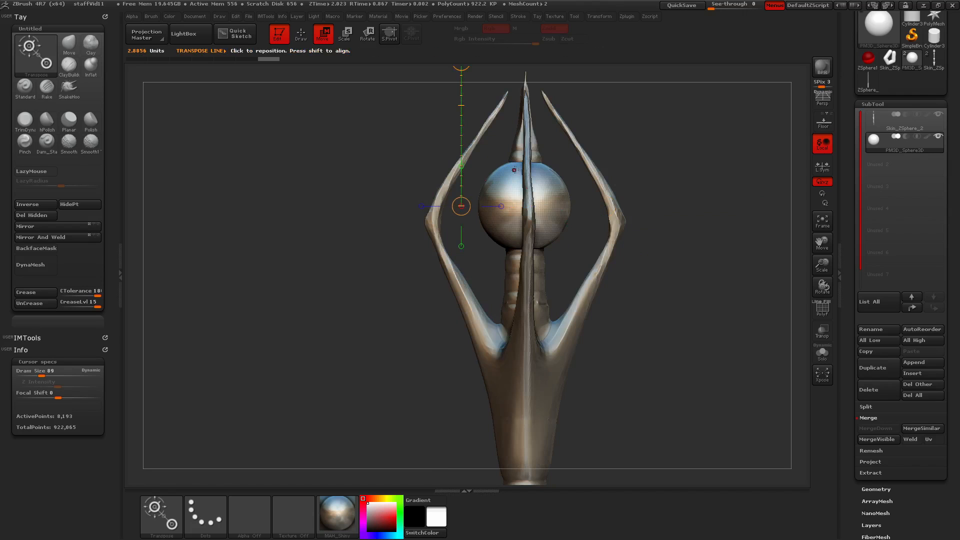
pyautogui.keyDown('shift'); pyautogui.moveTo(579, 215); pyautogui.dragTo(660, 279); pyautogui.keyUp('shift')
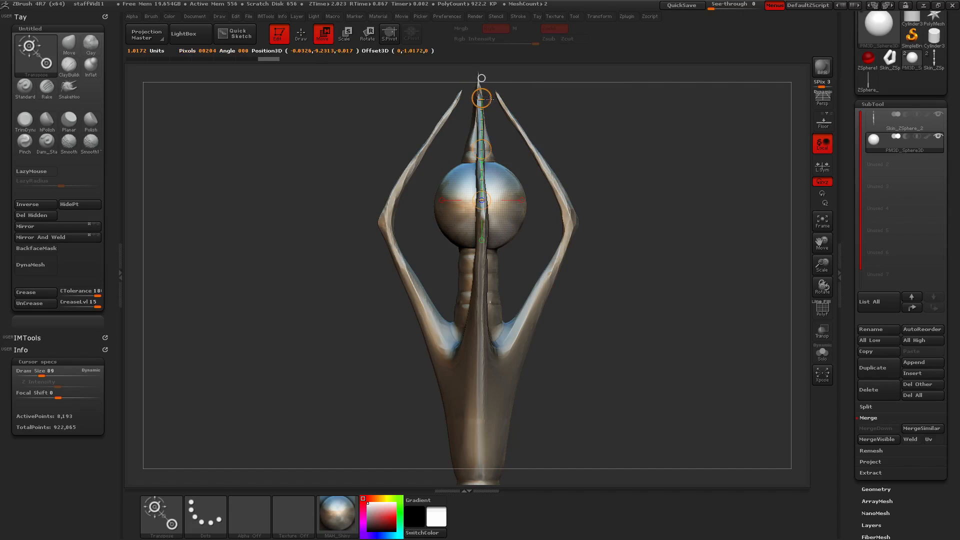
# Stretch the sphere vertically into a tall egg that fills the height of the cage.
pyautogui.moveTo(482, 97); pyautogui.dragTo(482, 2)
pyautogui.keyDown('alt'); pyautogui.moveTo(635, 169); pyautogui.dragTo(631, 242); pyautogui.keyUp('alt')
pyautogui.moveTo(477, 170); pyautogui.dragTo(489, 145)
pyautogui.keyDown('shift'); pyautogui.moveTo(608, 357); pyautogui.dragTo(590, 375); pyautogui.keyUp('shift')
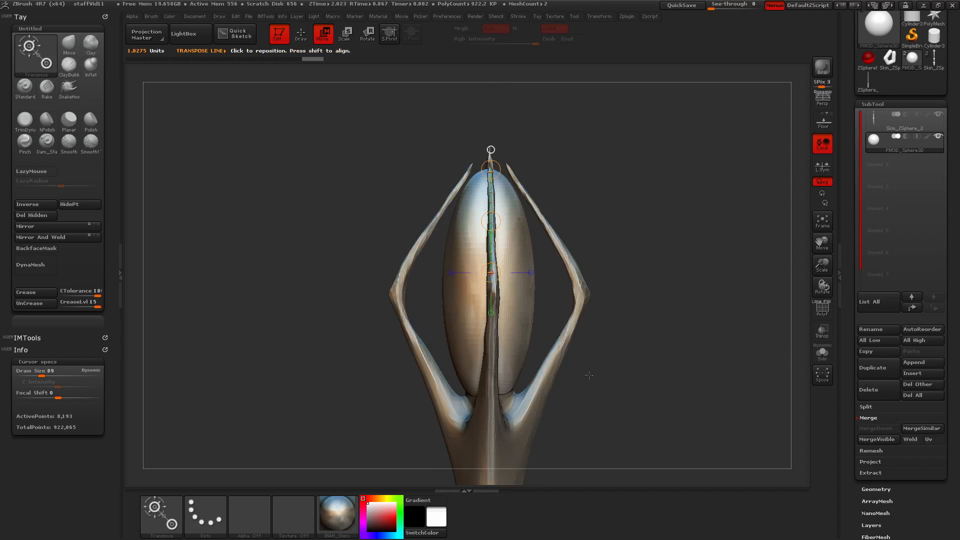
pyautogui.moveTo(614, 273); pyautogui.dragTo(684, 270)
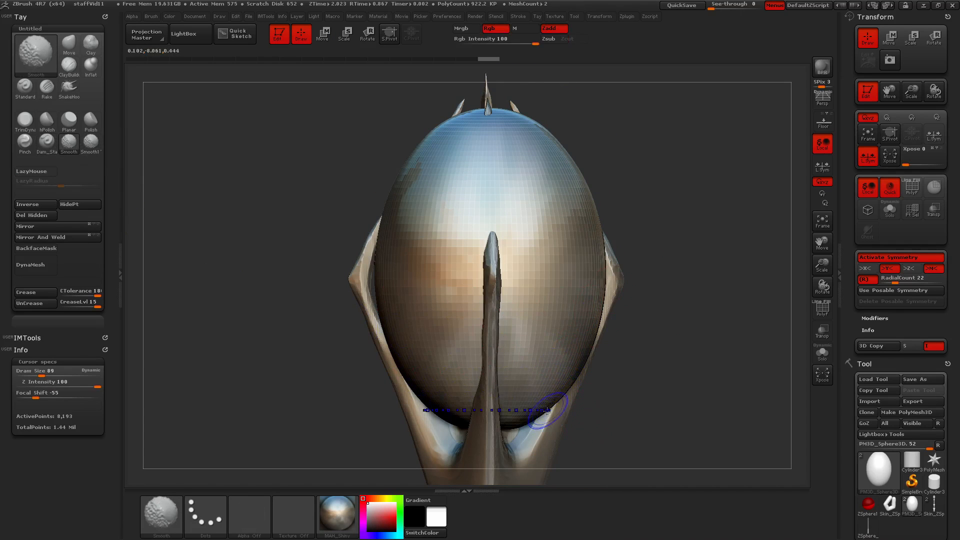
# Smooth the egg's upper and lower halves with radial symmetry so they taper from the waist to both ends.
pyautogui.moveTo(549, 406)
pyautogui.keyDown('shift'); pyautogui.mouseDown()
pyautogui.moveTo(583, 368)
pyautogui.moveTo(609, 301)
pyautogui.moveTo(581, 177)
pyautogui.moveTo(600, 240)
pyautogui.moveTo(583, 395)
pyautogui.moveTo(572, 374)
pyautogui.moveTo(624, 295)
pyautogui.moveTo(592, 188)
pyautogui.moveTo(533, 113)
pyautogui.moveTo(561, 220)
pyautogui.moveTo(583, 262)
pyautogui.moveTo(535, 134)
pyautogui.moveTo(550, 225)
pyautogui.moveTo(585, 310)
pyautogui.moveTo(537, 412)
pyautogui.moveTo(583, 305)
pyautogui.mouseUp(); pyautogui.keyUp('shift')
pyautogui.press('shift')
pyautogui.moveTo(660, 300); pyautogui.dragTo(688, 296)
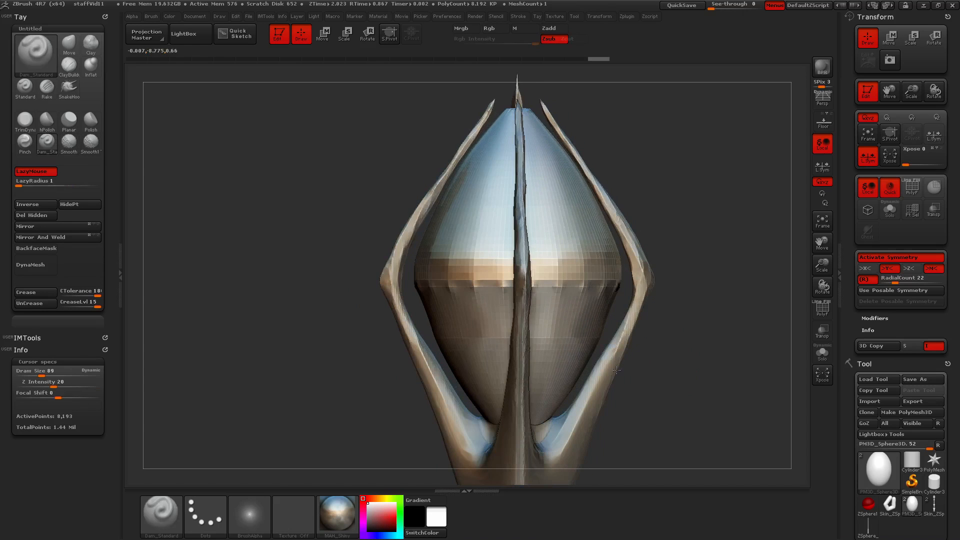
pyautogui.moveTo(585, 186)
pyautogui.keyDown('shift'); pyautogui.mouseDown()
pyautogui.moveTo(570, 145)
pyautogui.moveTo(596, 341)
pyautogui.mouseUp(); pyautogui.keyUp('shift')
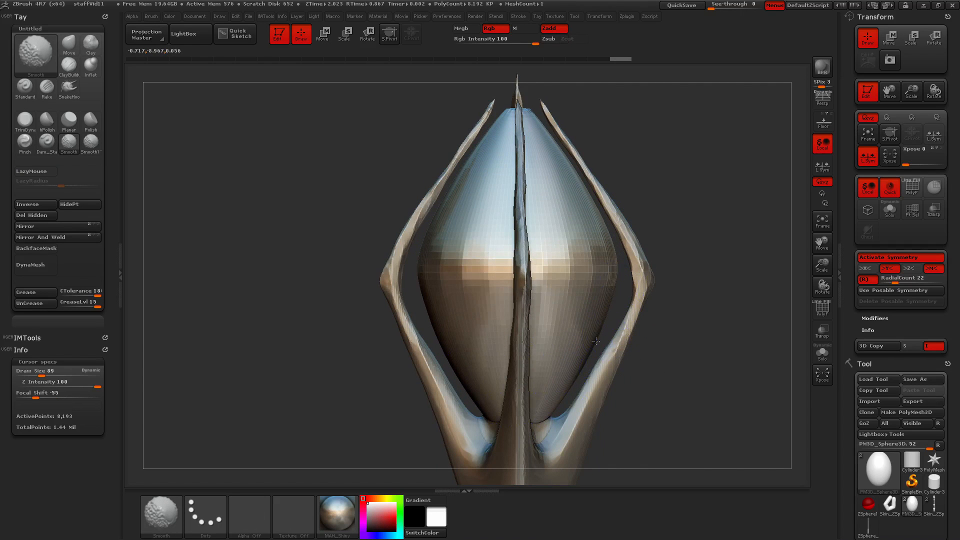
pyautogui.moveTo(700, 390); pyautogui.dragTo(666, 255)
# Choose the TrimDynamic brush and subdivide the egg twice, up to subdivision level 3.
pyautogui.click(25, 120)
pyautogui.moveTo(879, 450); pyautogui.dragTo(879, 179)
pyautogui.hotkey('ctrl', 'd')
pyautogui.hotkey('ctrl', 'd')
pyautogui.keyDown('alt'); pyautogui.moveTo(737, 269); pyautogui.dragTo(721, 359); pyautogui.keyUp('alt')
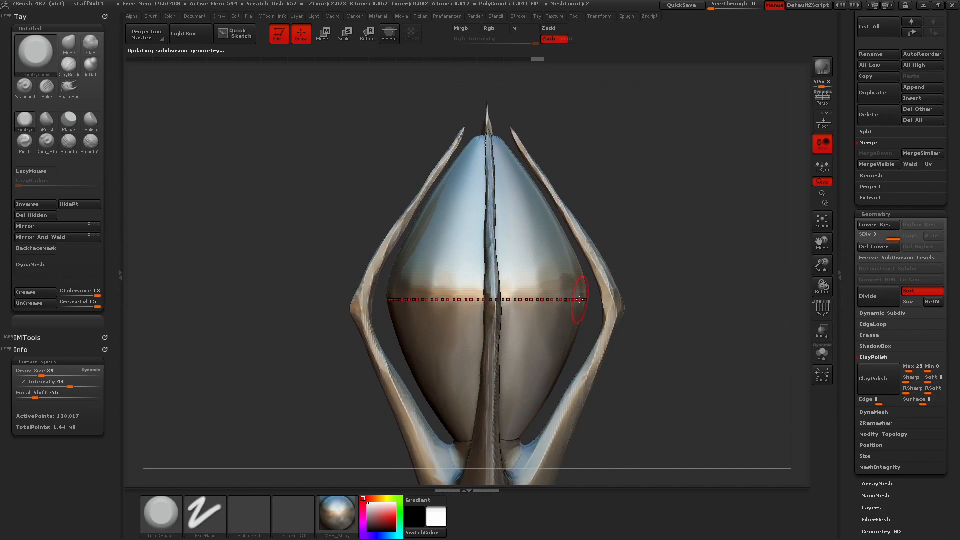
# Trim the egg's lower and upper flanks with TrimDynamic, enlarging the brush to a draw size of 140.
pyautogui.moveTo(581, 297); pyautogui.dragTo(555, 397)
pyautogui.moveTo(693, 367)
pyautogui.mouseDown()
pyautogui.moveTo(643, 395)
pyautogui.moveTo(650, 390)
pyautogui.mouseUp()
pyautogui.press(']')
pyautogui.press(']')
pyautogui.press(']')
pyautogui.moveTo(590, 300); pyautogui.dragTo(553, 420)
pyautogui.moveTo(691, 380)
pyautogui.mouseDown()
pyautogui.moveTo(713, 378)
pyautogui.moveTo(693, 379)
pyautogui.mouseUp()
pyautogui.moveTo(590, 295)
pyautogui.mouseDown()
pyautogui.moveTo(563, 389)
pyautogui.moveTo(510, 136)
pyautogui.mouseUp()
pyautogui.moveTo(675, 372); pyautogui.dragTo(724, 376)
# Smooth the tip of the egg at the top of the cage.
pyautogui.keyDown('shift'); pyautogui.moveTo(433, 125); pyautogui.dragTo(437, 131); pyautogui.keyUp('shift')
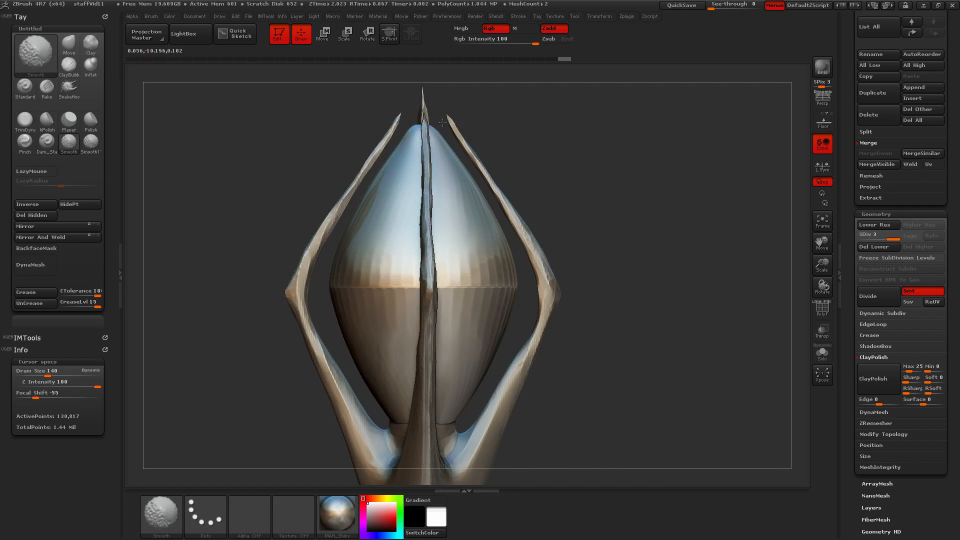
pyautogui.moveTo(565, 165); pyautogui.dragTo(585, 170)
pyautogui.keyDown('shift'); pyautogui.moveTo(585, 170); pyautogui.dragTo(565, 167); pyautogui.keyUp('shift')
# Reshape the egg's tip and sides with the Move brush to fit the cage, and smooth its waist.
pyautogui.click(69, 45)
pyautogui.moveTo(437, 131); pyautogui.dragTo(445, 125)
pyautogui.moveTo(449, 158)
pyautogui.mouseDown()
pyautogui.moveTo(522, 294)
pyautogui.moveTo(515, 348)
pyautogui.mouseUp()
pyautogui.moveTo(493, 380); pyautogui.dragTo(480, 407)
pyautogui.keyDown('shift'); pyautogui.moveTo(524, 320); pyautogui.dragTo(528, 280); pyautogui.keyUp('shift')
pyautogui.keyDown('alt'); pyautogui.moveTo(604, 369); pyautogui.dragTo(625, 375); pyautogui.keyUp('alt')
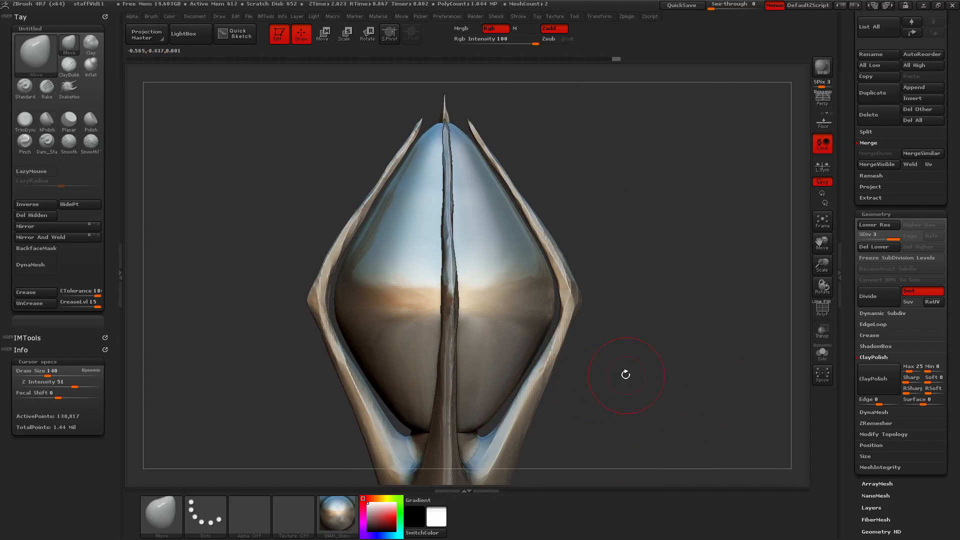
pyautogui.moveTo(671, 431); pyautogui.dragTo(743, 369)
# Fill the egg subtool with the ReflectRed material.
pyautogui.click(877, 214)
pyautogui.click(337, 514)
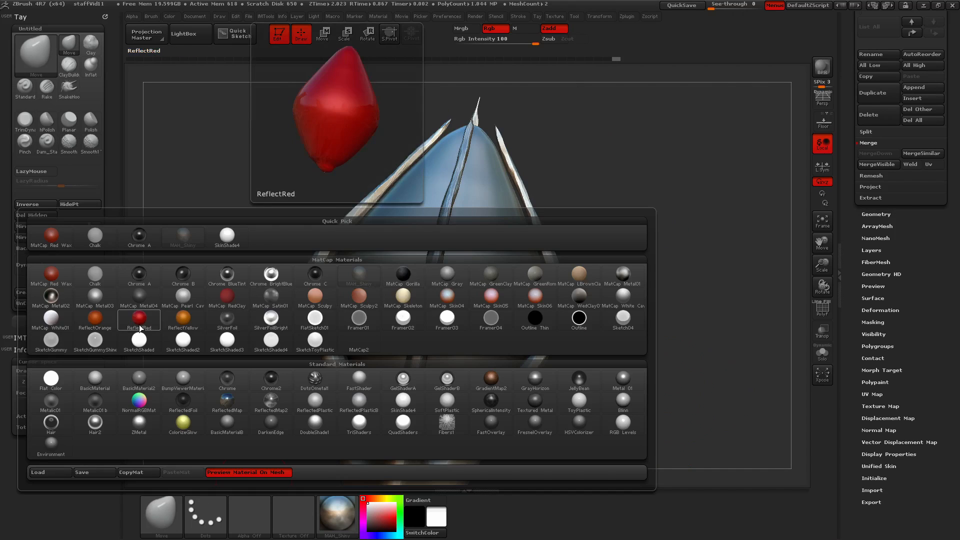
pyautogui.click(139, 321)
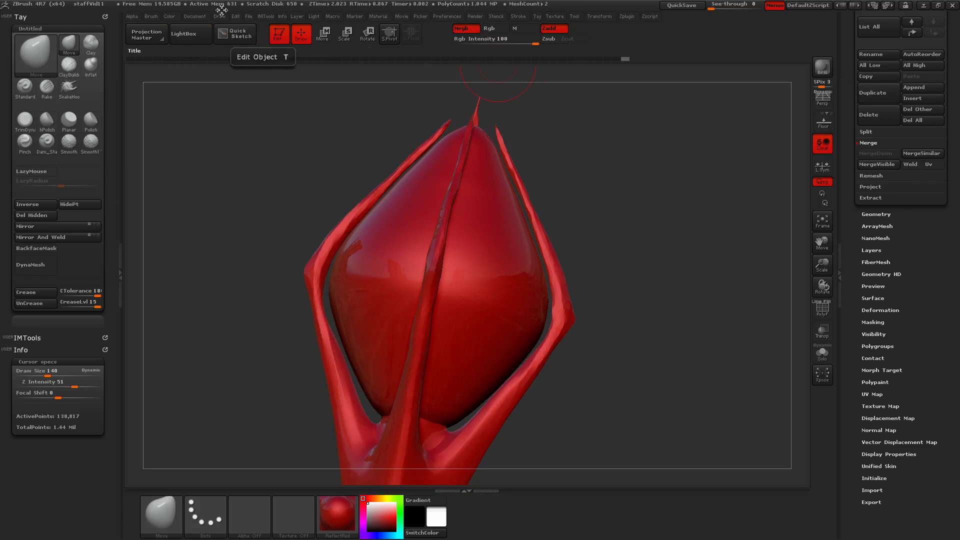
pyautogui.click(170, 17)
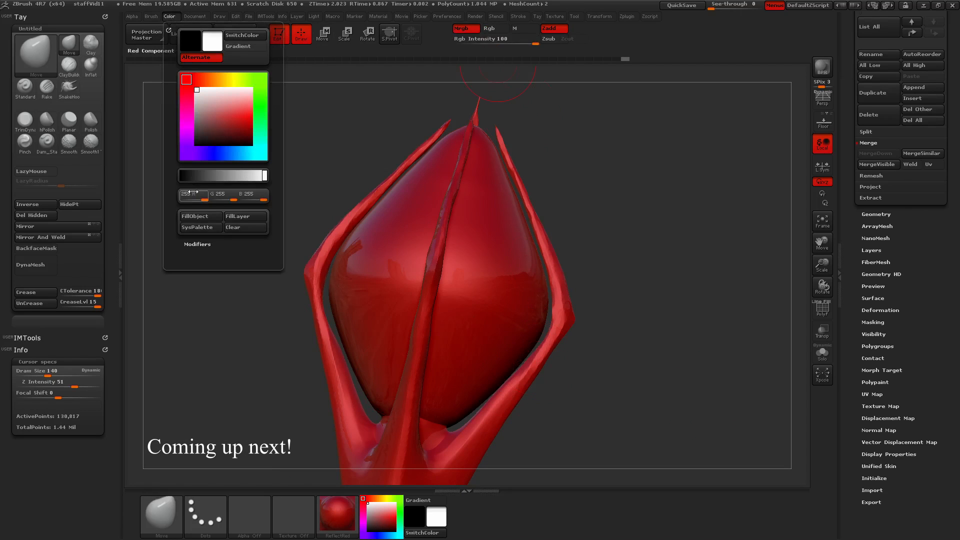
pyautogui.click(201, 217)
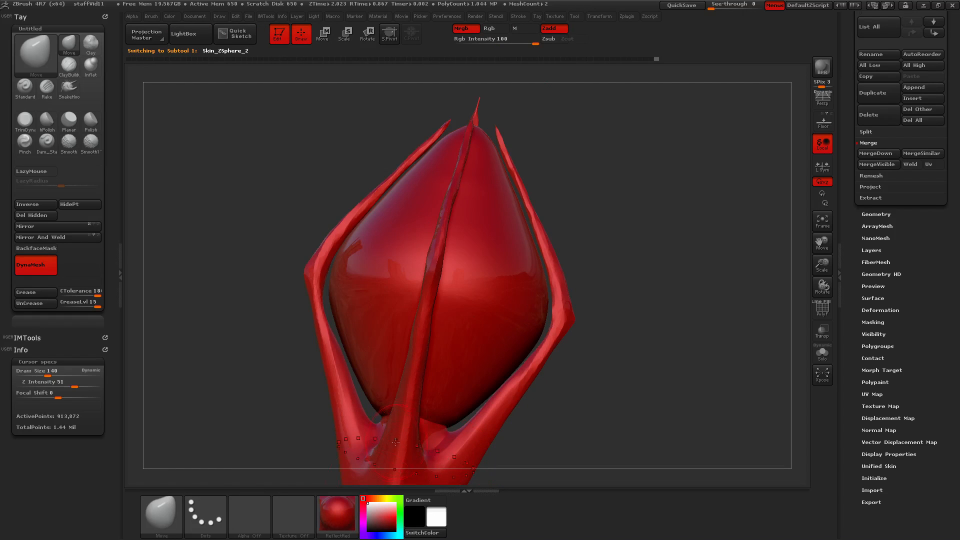
# Fill the staff subtool with the MAH_Shiny material.
pyautogui.click(342, 513)
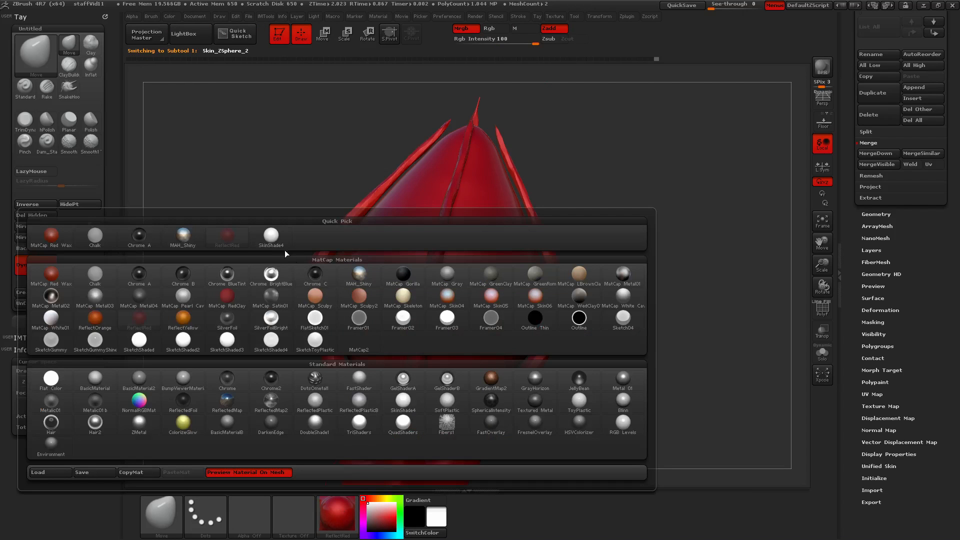
pyautogui.click(184, 237)
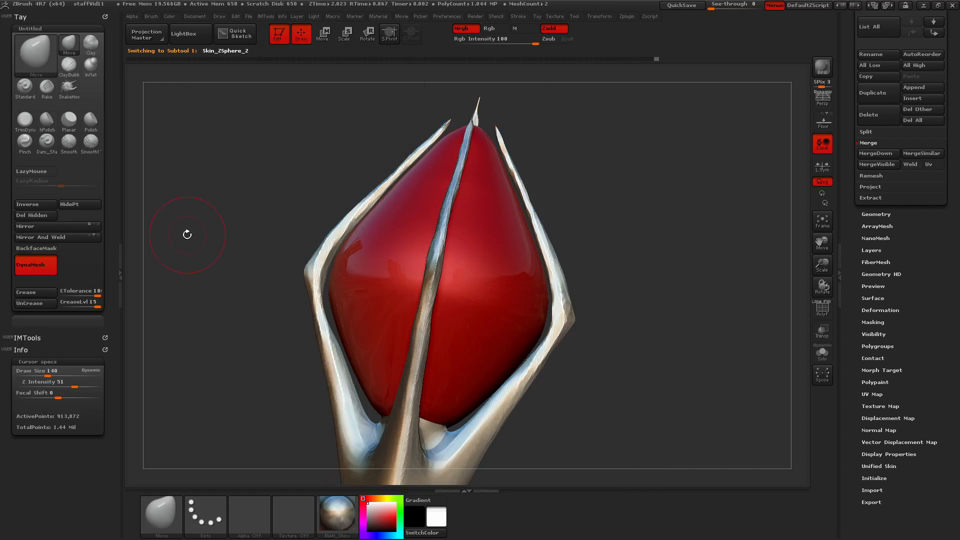
pyautogui.click(169, 17)
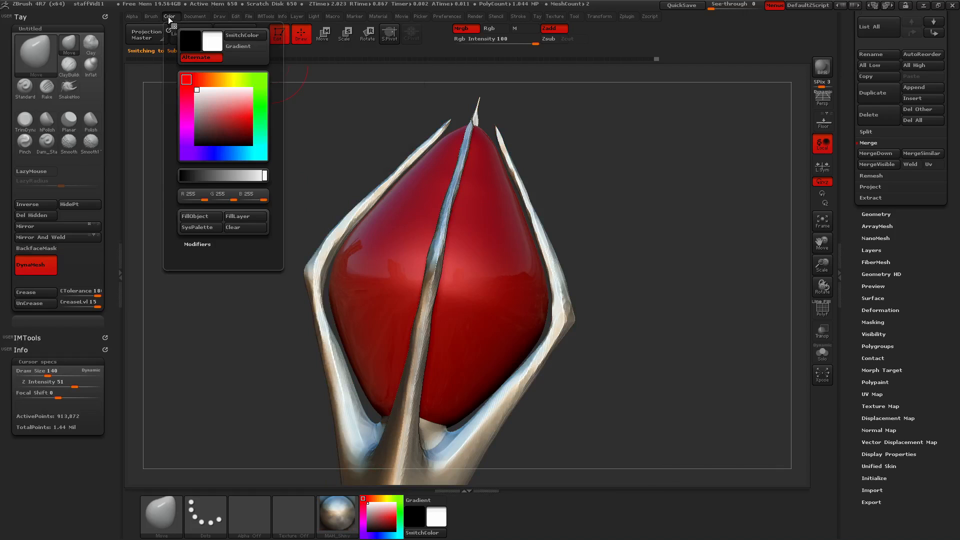
pyautogui.click(202, 219)
pyautogui.moveTo(694, 374); pyautogui.dragTo(678, 363)
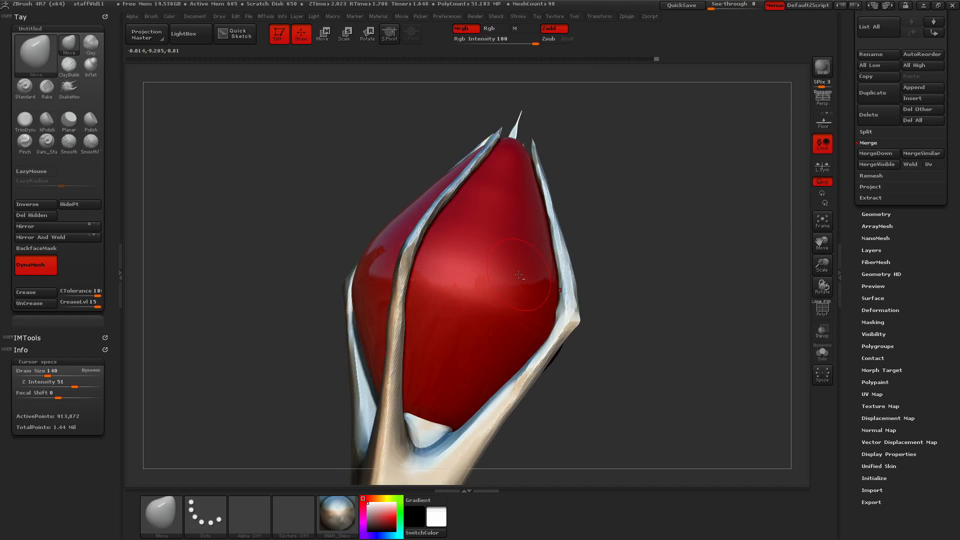
# Select the egg subtool and enable BPR Transparent Shading for it, turning on the Transparent render property.
pyautogui.keyDown('alt'); pyautogui.click(536, 304); pyautogui.keyUp('alt')
pyautogui.scroll(-5, 907, 272)
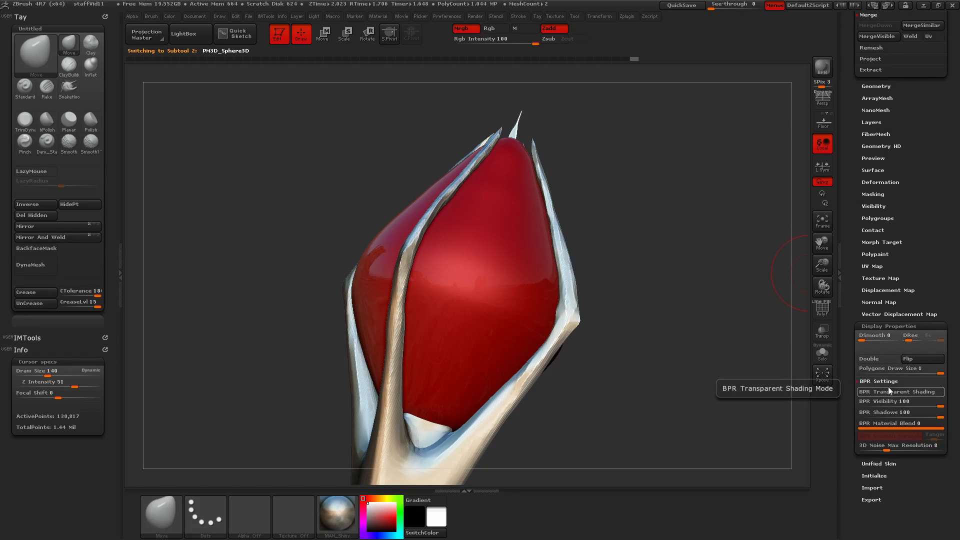
pyautogui.click(889, 390)
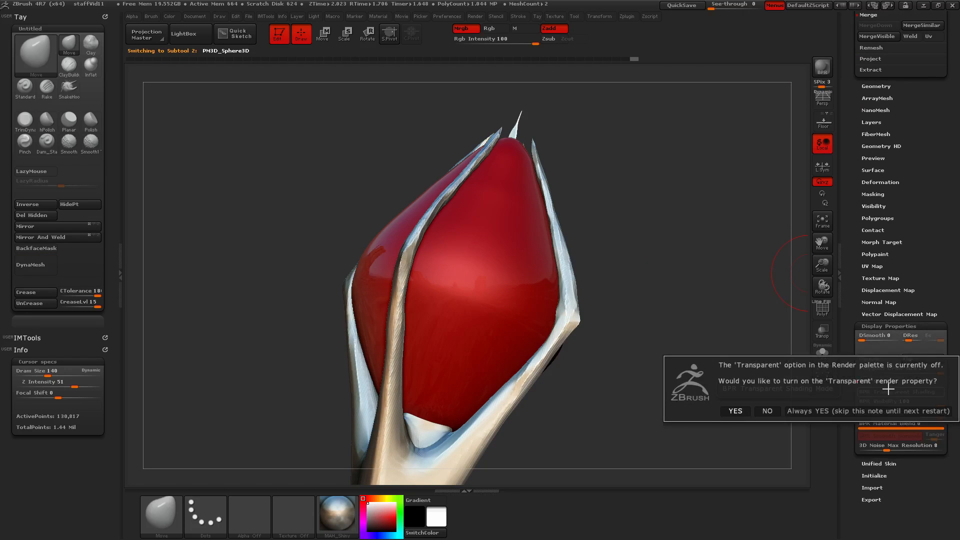
pyautogui.click(735, 411)
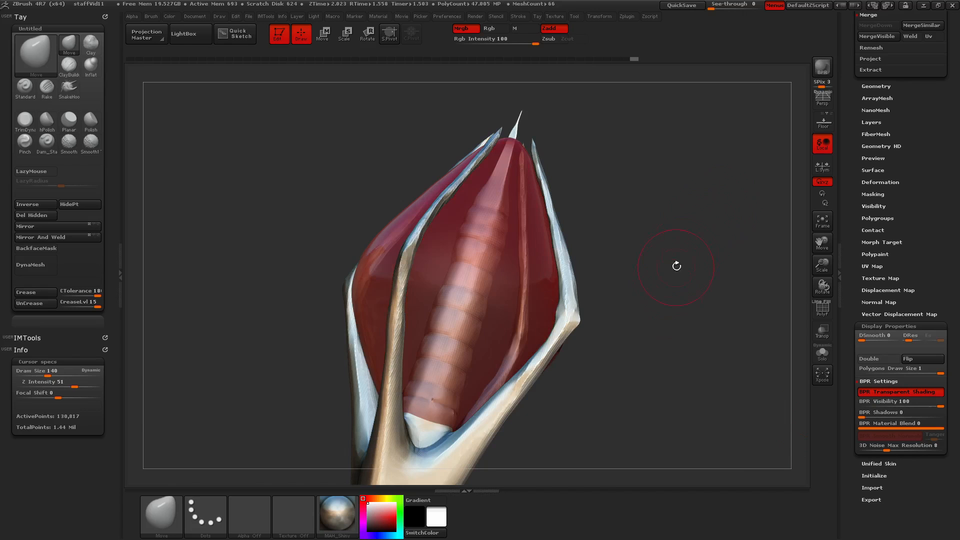
pyautogui.moveTo(664, 297); pyautogui.dragTo(738, 71)
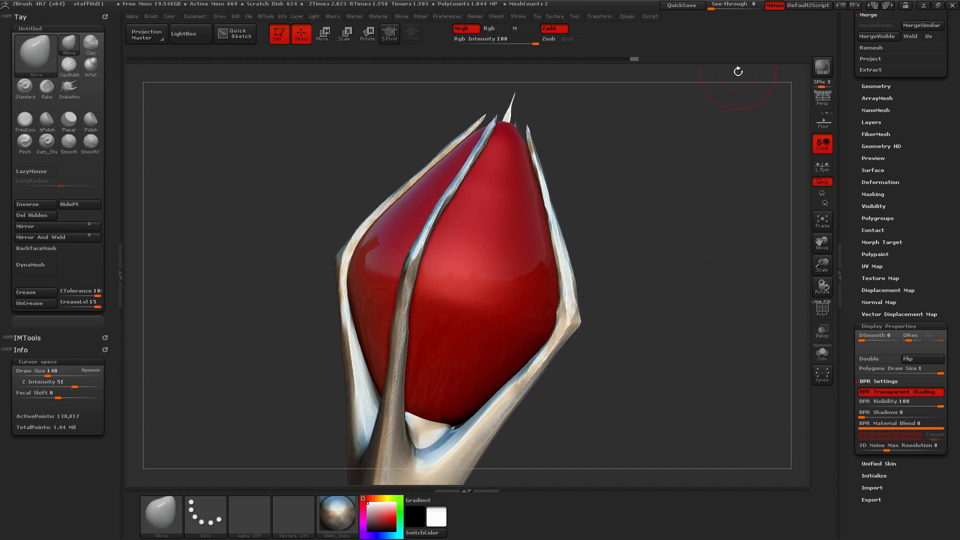
# Adjust the BPR Transparency settings, with Refract at about 0.81 and RFactor at about 111.27, and render the jewel.
pyautogui.click(475, 16)
pyautogui.click(474, 29)
pyautogui.click(888, 118)
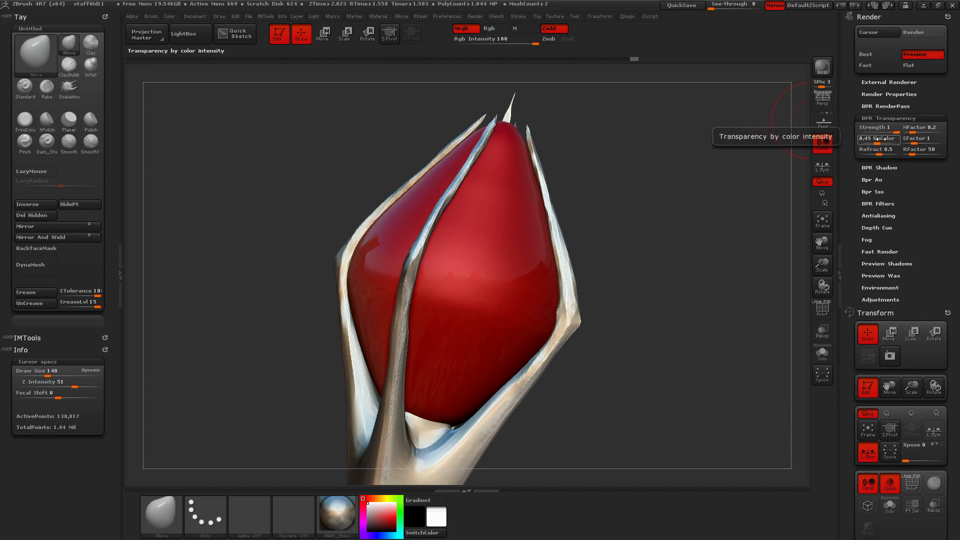
pyautogui.moveTo(890, 154); pyautogui.dragTo(891, 153)
pyautogui.hotkey('shift', 'r')
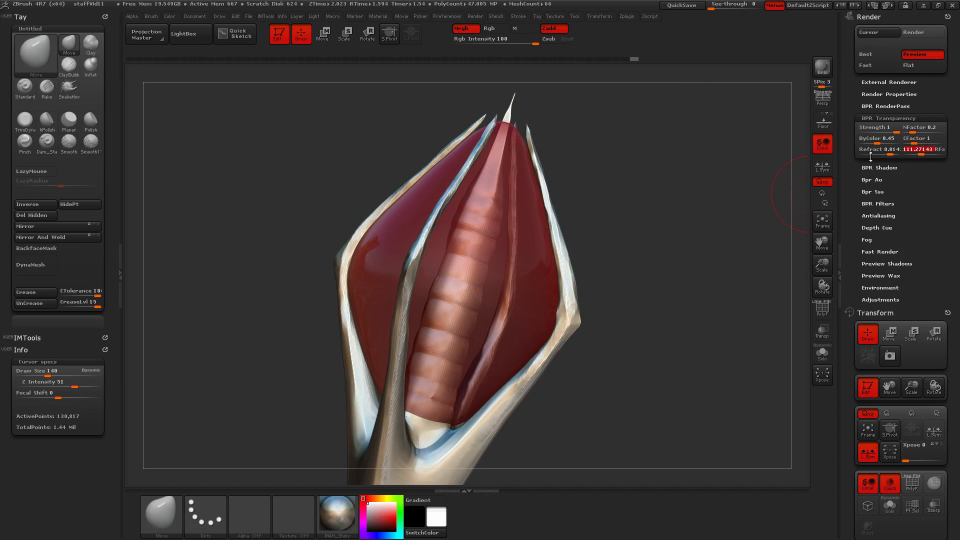
pyautogui.moveTo(889, 143); pyautogui.dragTo(895, 143)
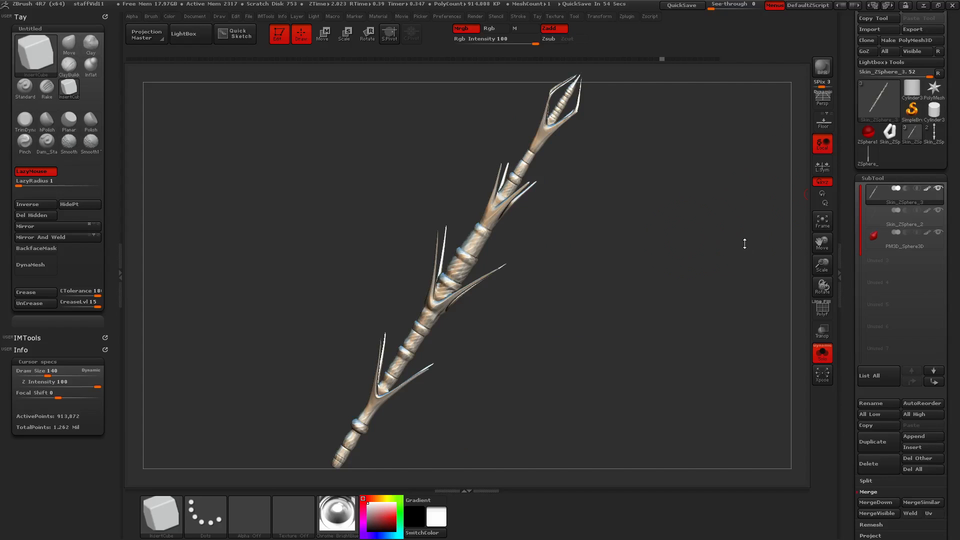
# Insert rings of small cube gems around the shaft collars near the upper and middle spike clusters.
pyautogui.press('ctrl')
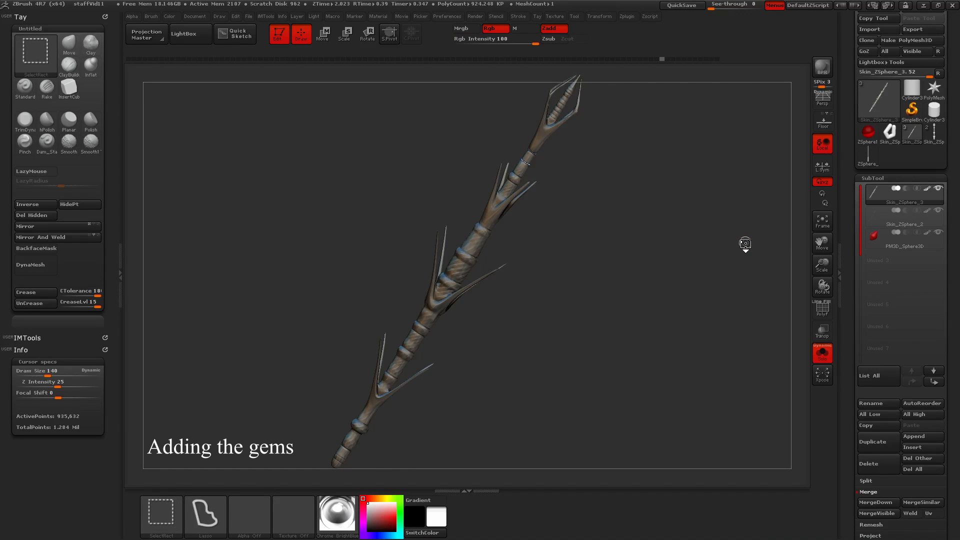
pyautogui.keyDown('ctrl'); pyautogui.moveTo(649, 240); pyautogui.dragTo(650, 455, button='right'); pyautogui.keyUp('ctrl')
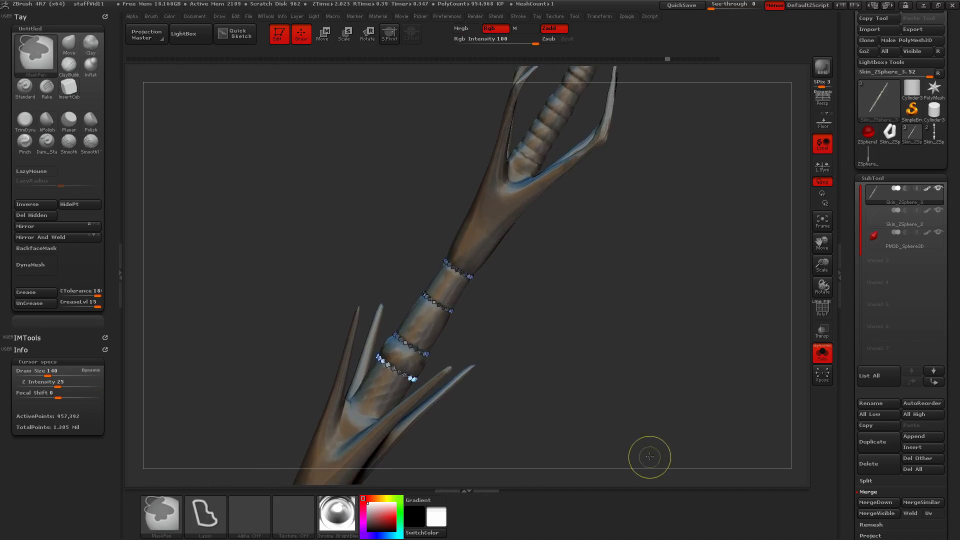
pyautogui.keyDown('alt'); pyautogui.moveTo(596, 387); pyautogui.dragTo(671, 242, button='right'); pyautogui.keyUp('alt')
pyautogui.moveTo(356, 356); pyautogui.dragTo(411, 391)
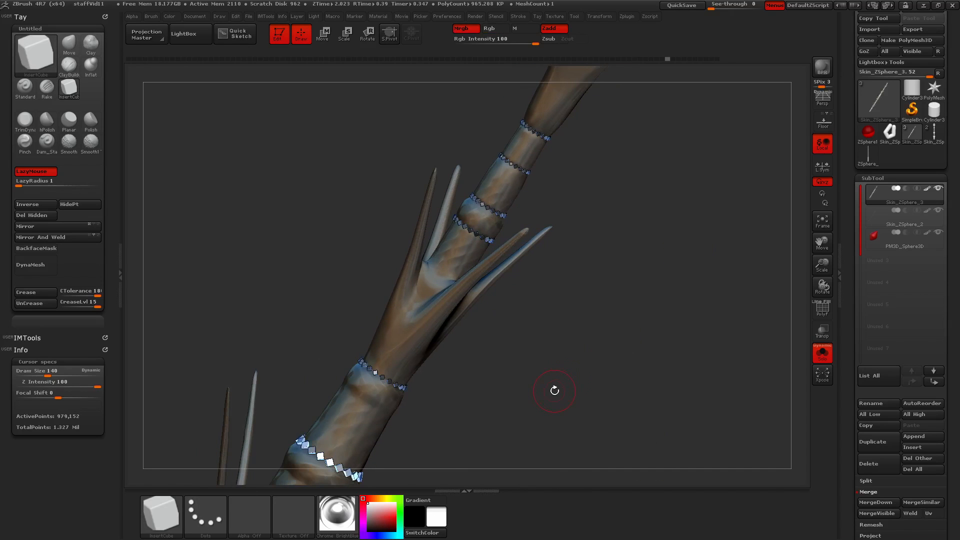
pyautogui.keyDown('alt'); pyautogui.moveTo(555, 390); pyautogui.dragTo(758, 73, button='right'); pyautogui.keyUp('alt')
pyautogui.moveTo(479, 145); pyautogui.dragTo(556, 193)
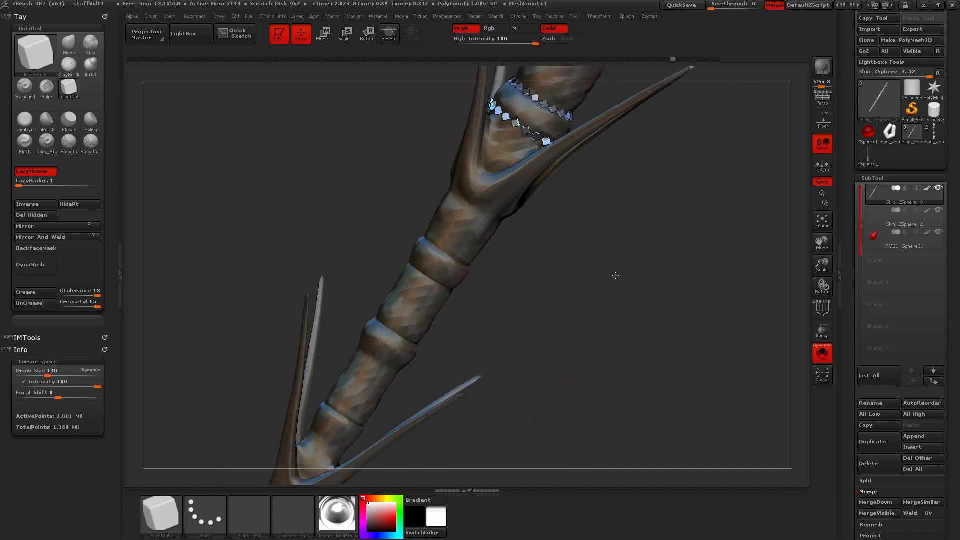
# Insert rings of cube gems along the collars of the shaft between the middle and lower spike clusters.
pyautogui.moveTo(420, 286); pyautogui.dragTo(475, 318)
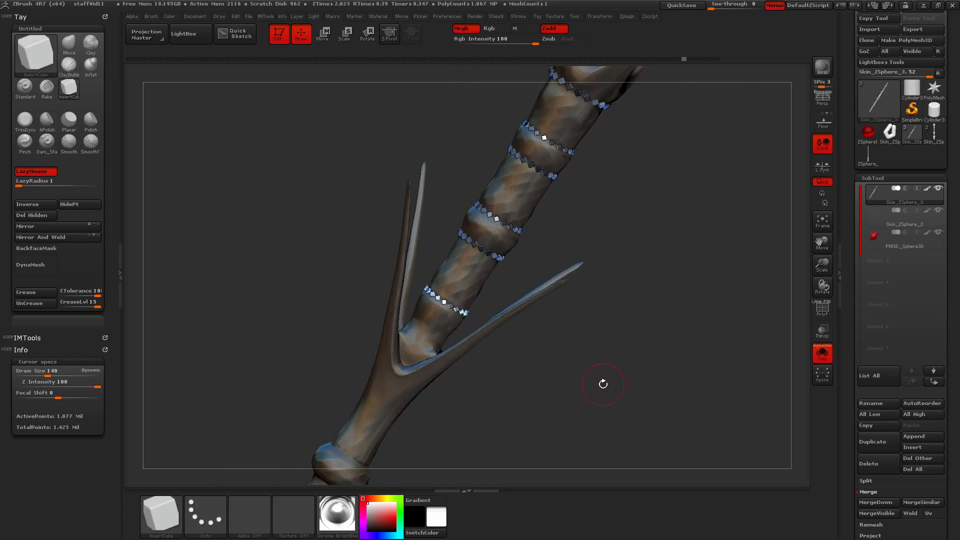
pyautogui.keyDown('alt'); pyautogui.moveTo(602, 384); pyautogui.dragTo(729, 165); pyautogui.keyUp('alt')
pyautogui.moveTo(448, 220); pyautogui.dragTo(506, 253)
pyautogui.moveTo(433, 254); pyautogui.dragTo(484, 284)
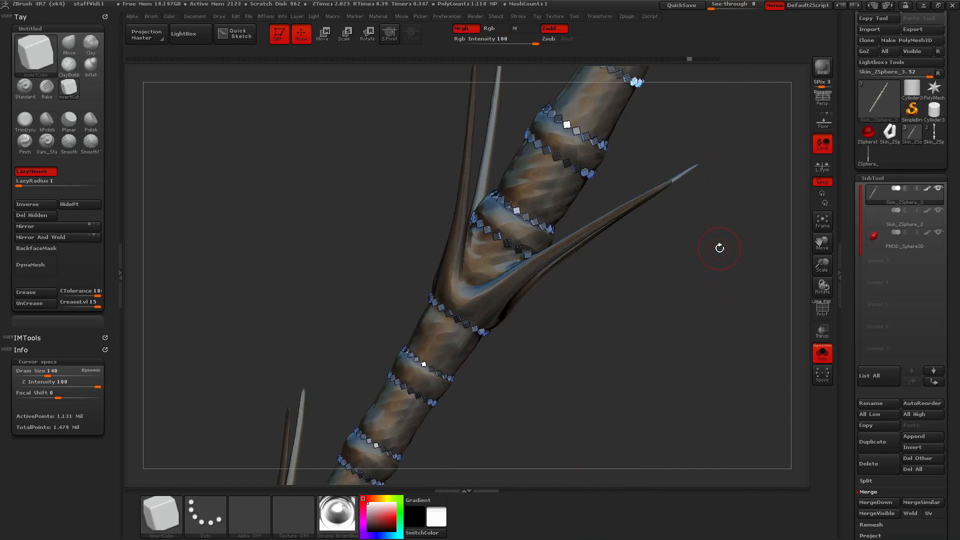
# Examine the gem rings in isolation, turn off Solo mode and render the complete staff.
pyautogui.click(875, 214)
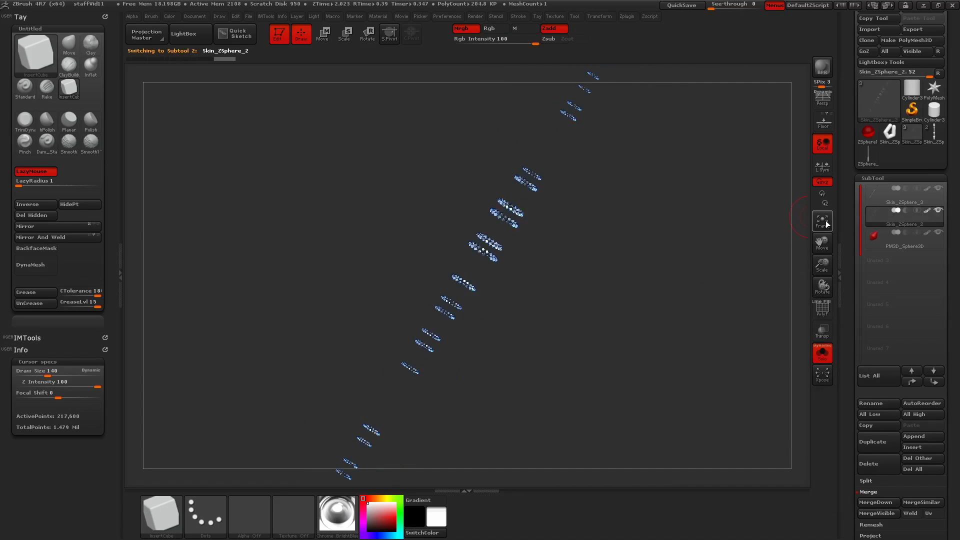
pyautogui.moveTo(684, 268); pyautogui.dragTo(754, 223)
pyautogui.click(822, 354)
pyautogui.moveTo(700, 340); pyautogui.dragTo(525, 166)
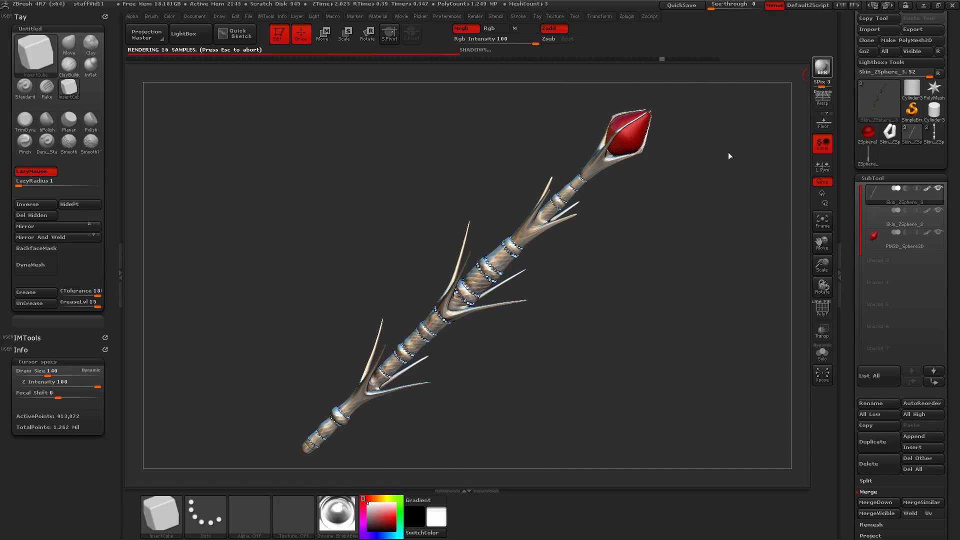
pyautogui.moveTo(729, 152); pyautogui.dragTo(700, 201)
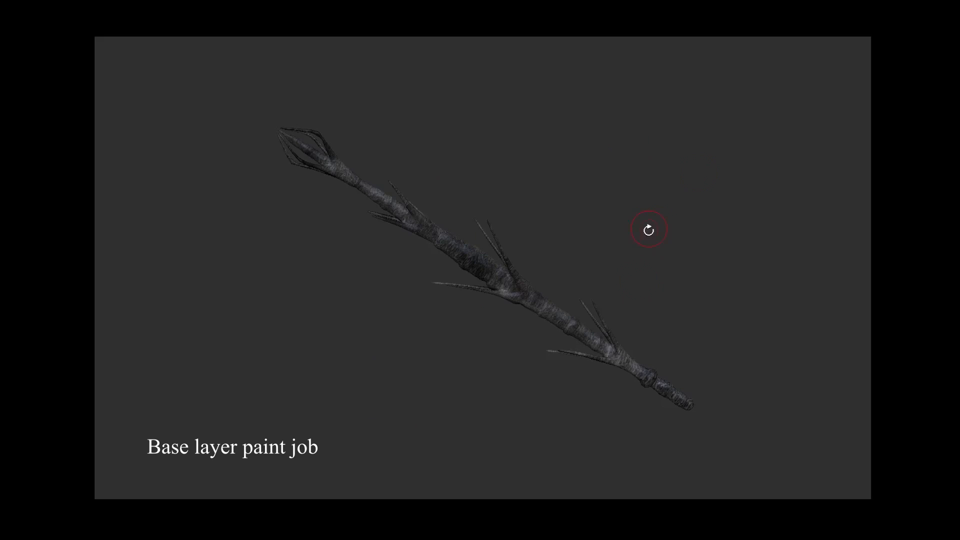
pyautogui.moveTo(667, 281); pyautogui.dragTo(840, 250)
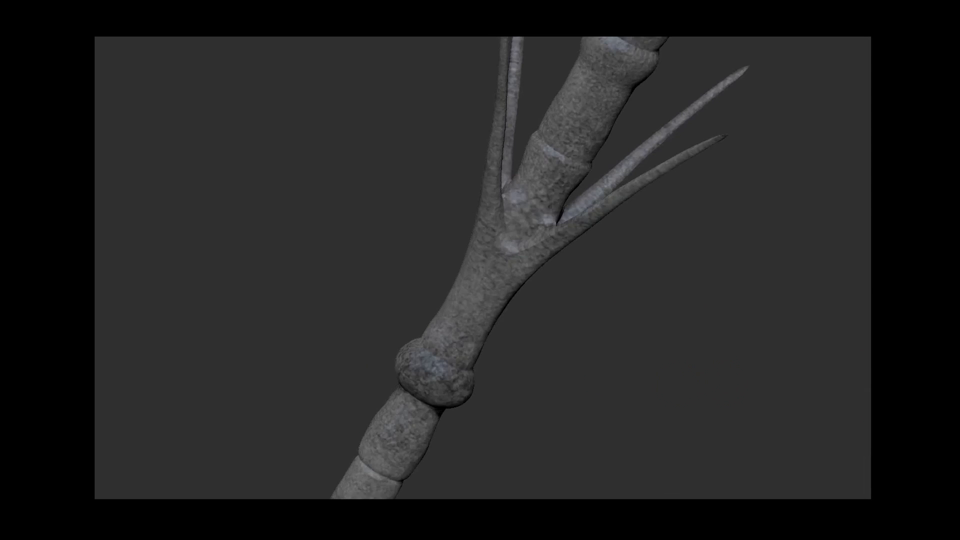
pyautogui.keyDown('ctrl'); pyautogui.moveTo(806, 379); pyautogui.dragTo(813, 387, button='right'); pyautogui.keyUp('ctrl')
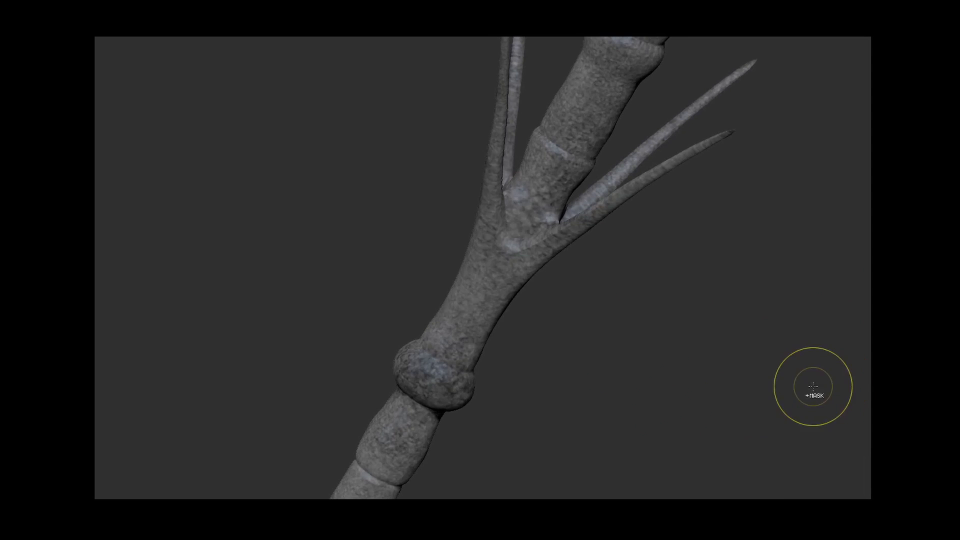
pyautogui.moveTo(488, 273)
pyautogui.mouseDown()
pyautogui.moveTo(453, 350)
pyautogui.moveTo(485, 290)
pyautogui.mouseUp()
pyautogui.hotkey('ctrl', 'z')
pyautogui.moveTo(596, 280)
pyautogui.mouseDown()
pyautogui.moveTo(575, 247)
pyautogui.moveTo(589, 357)
pyautogui.mouseUp()
pyautogui.hotkey('ctrl', 'z')
# Paint mottled red over the lowest spike cluster, the knob below it and the bottom end of the staff.
pyautogui.moveTo(505, 253); pyautogui.dragTo(458, 353)
pyautogui.keyDown('alt'); pyautogui.moveTo(575, 441); pyautogui.dragTo(620, 280); pyautogui.keyUp('alt')
pyautogui.moveTo(487, 270); pyautogui.dragTo(456, 430)
pyautogui.moveTo(527, 400); pyautogui.dragTo(555, 390)
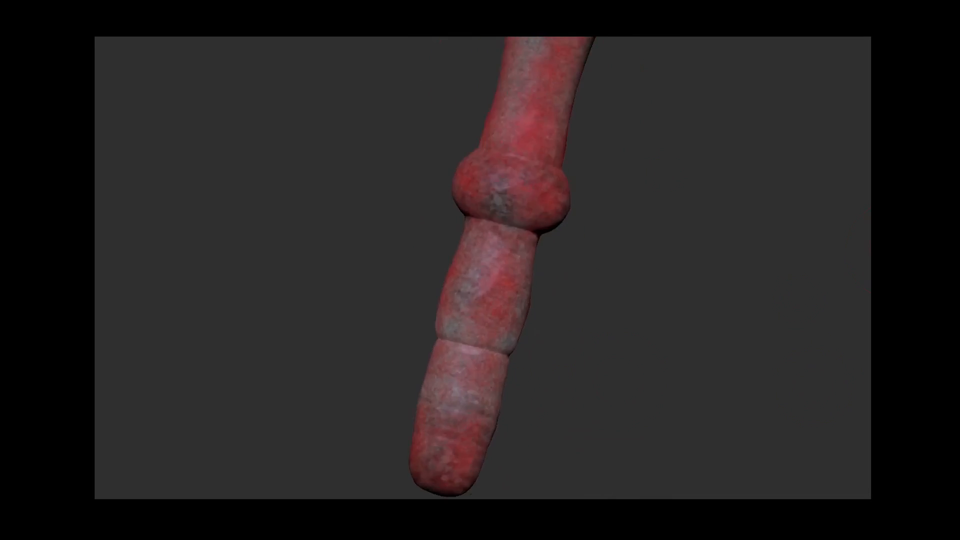
pyautogui.keyDown('alt'); pyautogui.moveTo(575, 200); pyautogui.dragTo(581, 450); pyautogui.keyUp('alt')
pyautogui.moveTo(525, 330); pyautogui.dragTo(626, 136)
pyautogui.moveTo(545, 223); pyautogui.dragTo(595, 125)
pyautogui.moveTo(700, 301); pyautogui.dragTo(625, 310)
# Paint mottled red up the middle and upper shaft, over the spike clusters and the caged head.
pyautogui.keyDown('alt'); pyautogui.moveTo(660, 200); pyautogui.dragTo(620, 370); pyautogui.keyUp('alt')
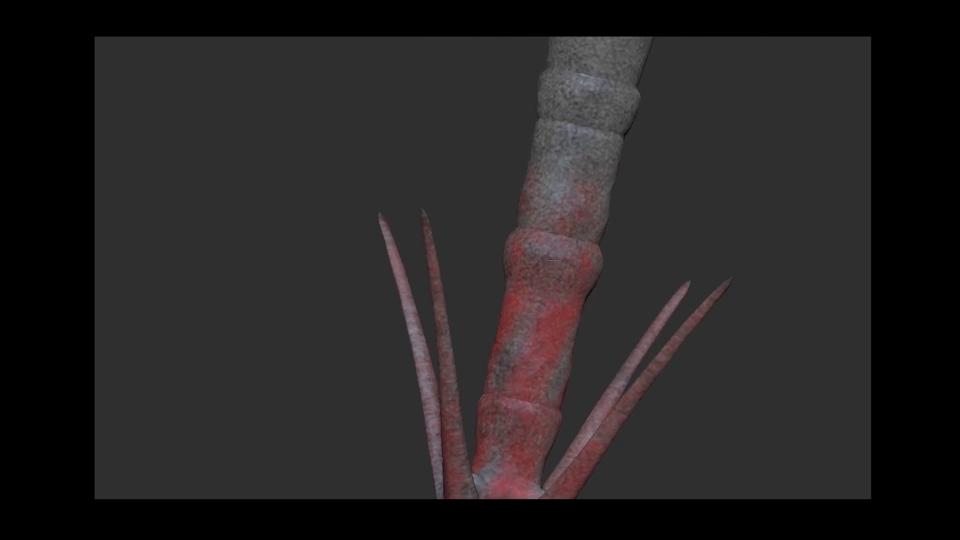
pyautogui.keyDown('alt'); pyautogui.moveTo(630, 200); pyautogui.dragTo(555, 405); pyautogui.keyUp('alt')
pyautogui.keyDown('alt'); pyautogui.moveTo(650, 390); pyautogui.dragTo(666, 237); pyautogui.keyUp('alt')
pyautogui.moveTo(629, 77)
pyautogui.keyDown('alt'); pyautogui.mouseDown()
pyautogui.moveTo(569, 234)
pyautogui.moveTo(548, 390)
pyautogui.mouseUp(); pyautogui.keyUp('alt')
pyautogui.moveTo(492, 200); pyautogui.dragTo(453, 345)
pyautogui.keyDown('alt'); pyautogui.moveTo(625, 100); pyautogui.dragTo(570, 308); pyautogui.keyUp('alt')
pyautogui.moveTo(451, 300); pyautogui.dragTo(427, 425)
pyautogui.keyDown('alt'); pyautogui.moveTo(626, 100); pyautogui.dragTo(575, 362); pyautogui.keyUp('alt')
pyautogui.moveTo(505, 180); pyautogui.dragTo(442, 310)
pyautogui.keyDown('alt'); pyautogui.moveTo(617, 105); pyautogui.dragTo(571, 358); pyautogui.keyUp('alt')
pyautogui.moveTo(472, 143); pyautogui.dragTo(460, 190)
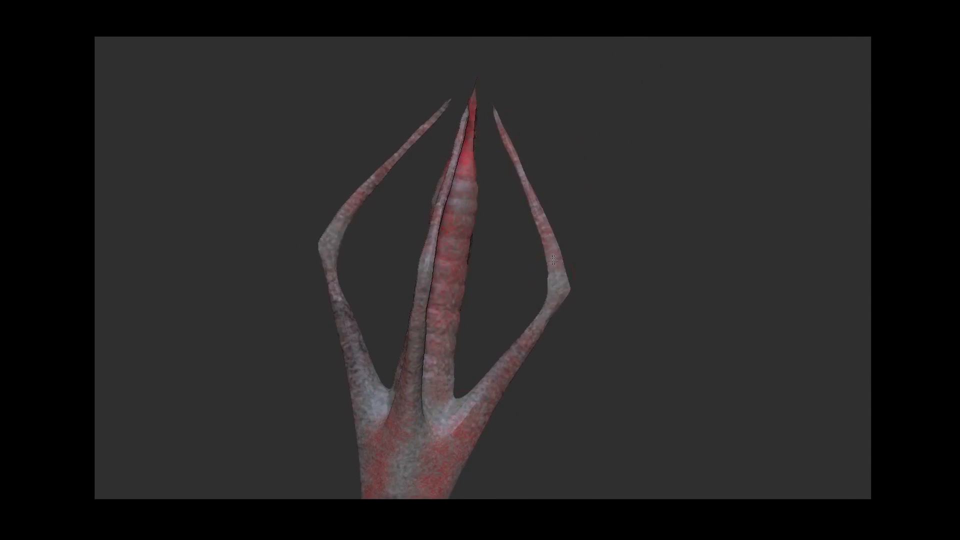
# Paint a second pass of red over the base of the head and down the shaft to the bottom end.
pyautogui.moveTo(440, 445); pyautogui.dragTo(403, 495)
pyautogui.keyDown('alt'); pyautogui.moveTo(580, 440); pyautogui.dragTo(647, 191); pyautogui.keyUp('alt')
pyautogui.moveTo(650, 315)
pyautogui.keyDown('alt'); pyautogui.mouseDown()
pyautogui.moveTo(713, 105)
pyautogui.moveTo(715, 189)
pyautogui.mouseUp(); pyautogui.keyUp('alt')
pyautogui.keyDown('alt'); pyautogui.moveTo(650, 400); pyautogui.dragTo(719, 145); pyautogui.keyUp('alt')
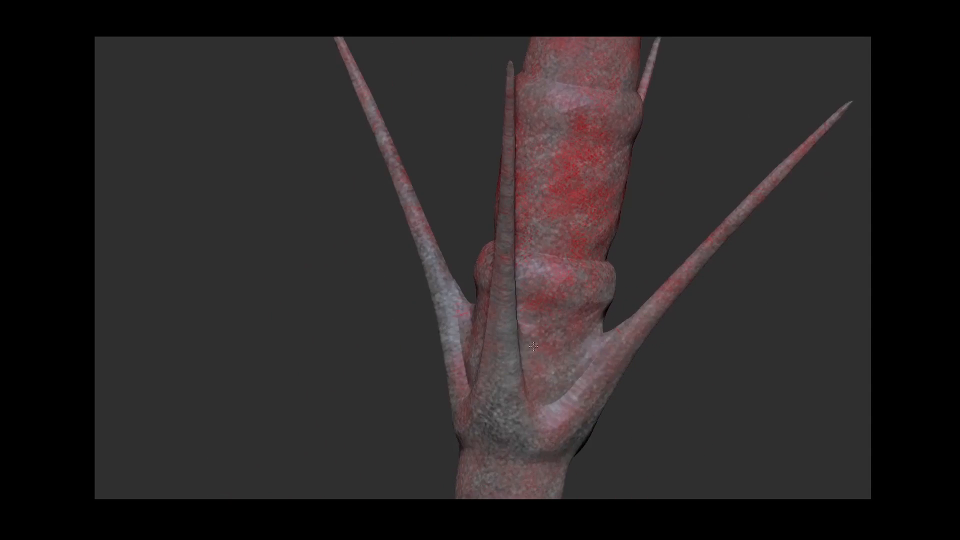
pyautogui.keyDown('alt'); pyautogui.moveTo(600, 476); pyautogui.dragTo(632, 245); pyautogui.keyUp('alt')
pyautogui.moveTo(536, 375); pyautogui.dragTo(510, 458)
pyautogui.keyDown('alt'); pyautogui.moveTo(565, 485); pyautogui.dragTo(628, 253); pyautogui.keyUp('alt')
pyautogui.moveTo(595, 480)
pyautogui.keyDown('alt'); pyautogui.mouseDown()
pyautogui.moveTo(643, 225)
pyautogui.moveTo(670, 155)
pyautogui.mouseUp(); pyautogui.keyUp('alt')
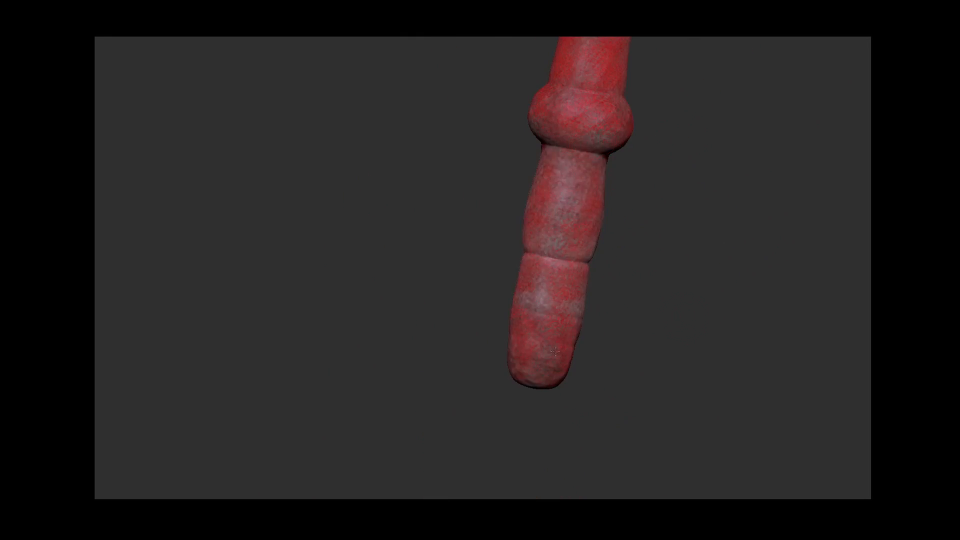
pyautogui.keyDown('alt'); pyautogui.moveTo(665, 280); pyautogui.dragTo(650, 151); pyautogui.keyUp('alt')
pyautogui.keyDown('alt'); pyautogui.moveTo(625, 150); pyautogui.dragTo(578, 371); pyautogui.keyUp('alt')
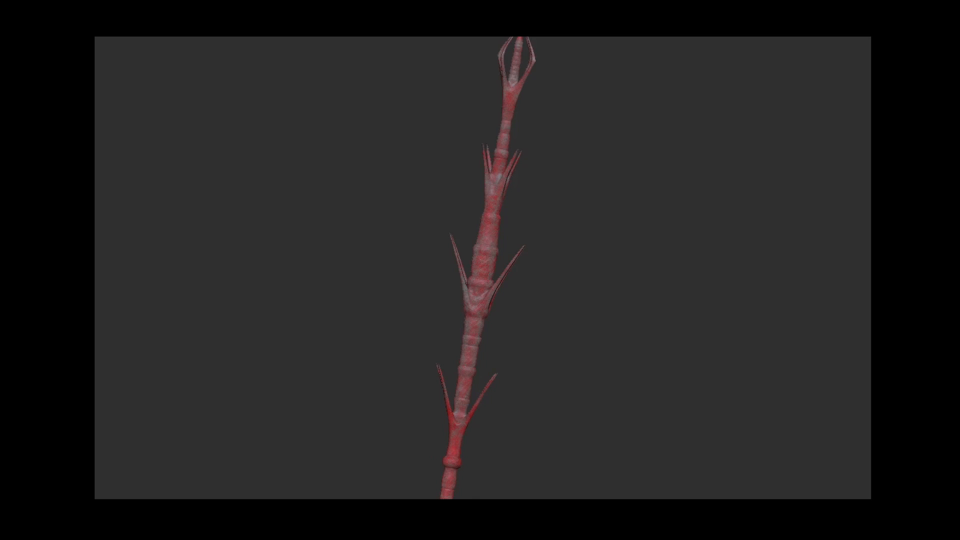
# Paint a denser coat of red along the shaft from the lower end to the middle spike cluster.
pyautogui.click(96, 270)
pyautogui.click(175, 290)
pyautogui.moveTo(461, 395); pyautogui.dragTo(464, 357)
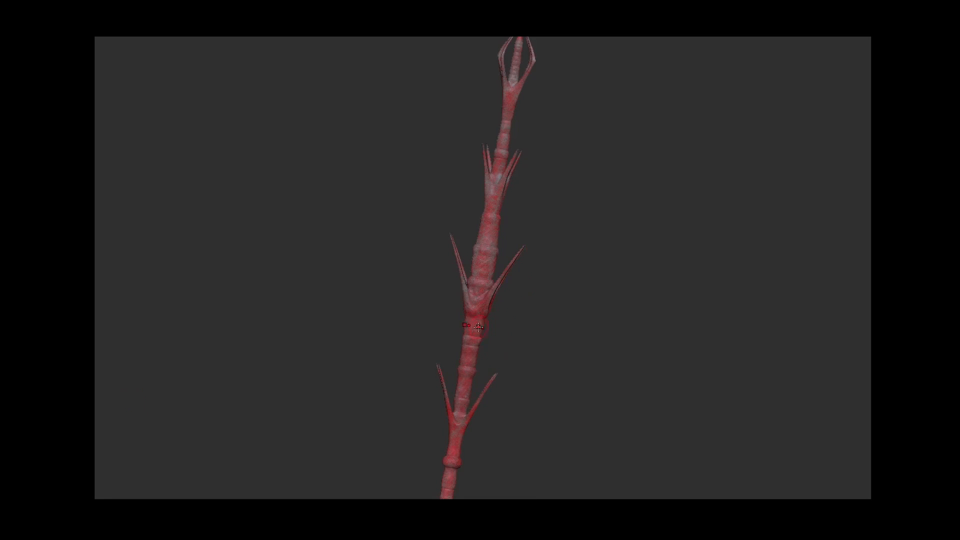
pyautogui.moveTo(448, 495); pyautogui.dragTo(451, 264)
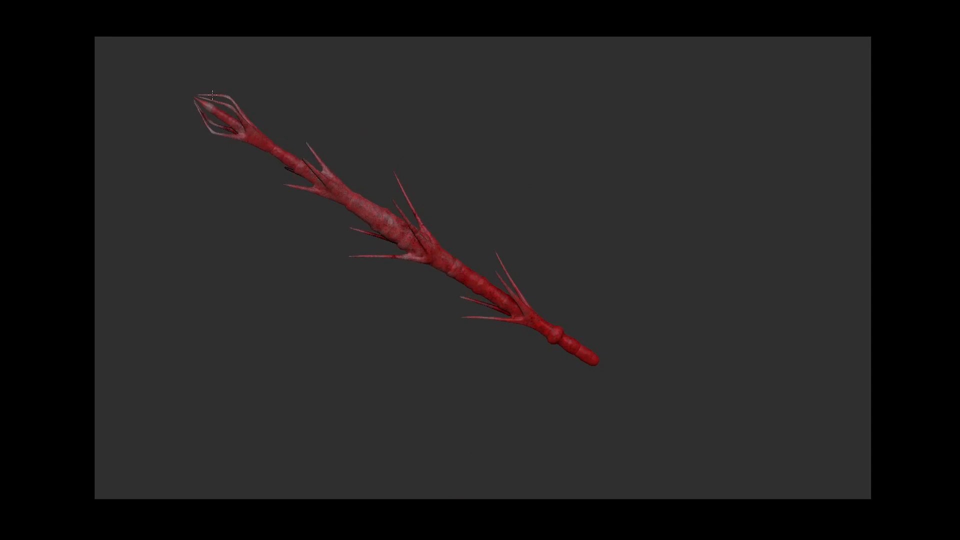
# Cover the caged head and the upper shaft with the denser red coat.
pyautogui.moveTo(213, 95); pyautogui.dragTo(501, 221)
pyautogui.keyDown('alt'); pyautogui.moveTo(666, 165); pyautogui.dragTo(662, 281); pyautogui.keyUp('alt')
pyautogui.keyDown('alt'); pyautogui.moveTo(781, 60); pyautogui.dragTo(588, 439); pyautogui.keyUp('alt')
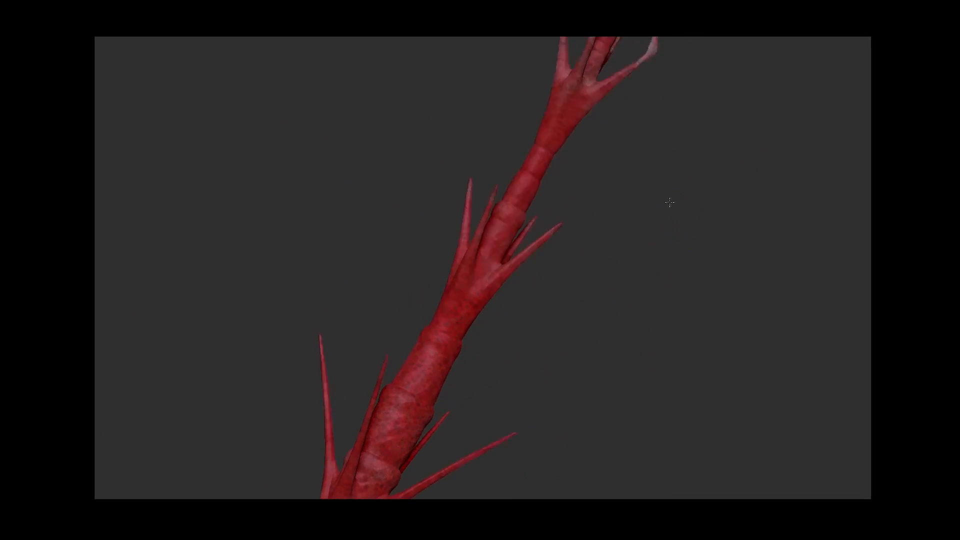
pyautogui.moveTo(669, 202); pyautogui.dragTo(460, 260)
pyautogui.keyDown('alt'); pyautogui.moveTo(646, 380); pyautogui.dragTo(354, 350); pyautogui.keyUp('alt')
# Paint the remaining uncovered sides of the shaft and cage prongs red until the whole staff is coated.
pyautogui.click(269, 523)
pyautogui.moveTo(608, 301); pyautogui.dragTo(733, 316)
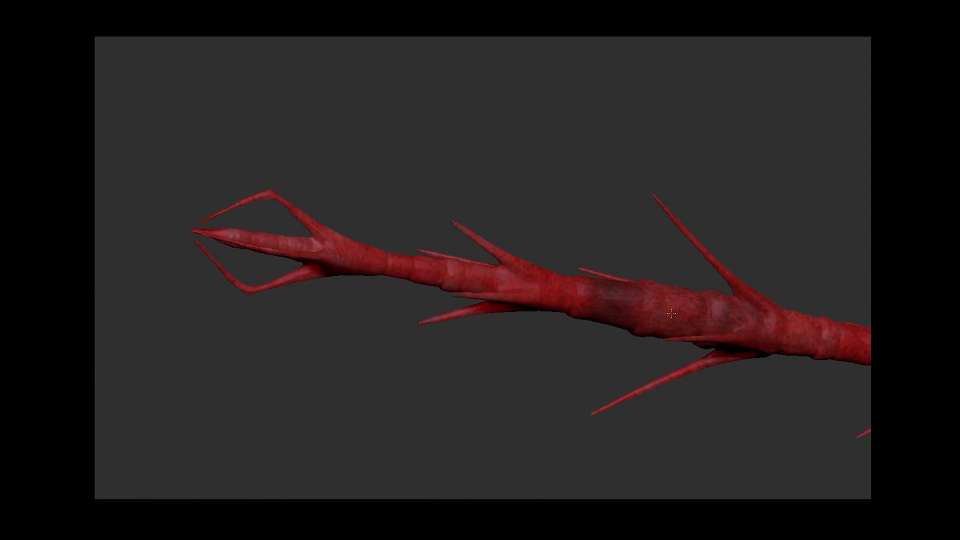
pyautogui.moveTo(560, 396); pyautogui.dragTo(683, 492)
pyautogui.moveTo(515, 431); pyautogui.dragTo(553, 244)
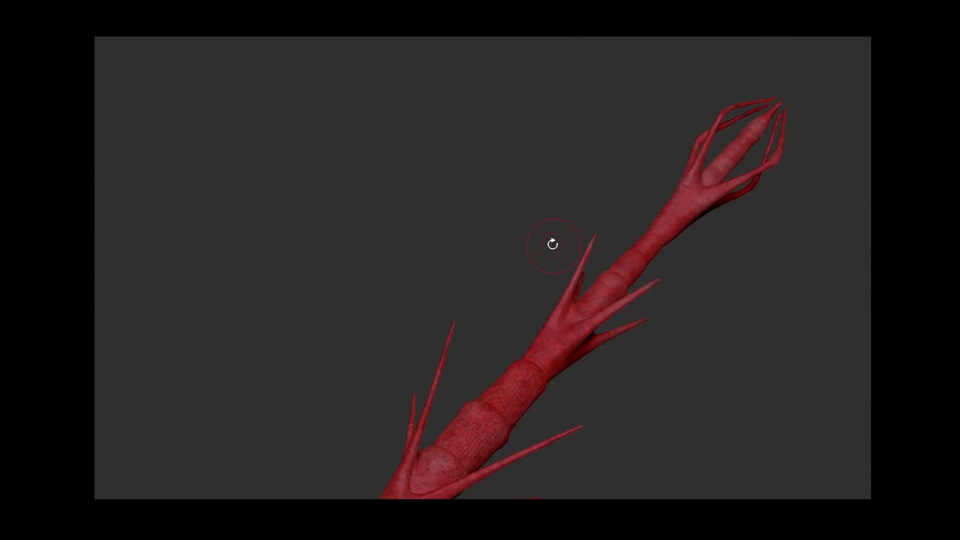
pyautogui.moveTo(845, 245); pyautogui.dragTo(788, 246)
pyautogui.moveTo(740, 280); pyautogui.dragTo(685, 135)
pyautogui.keyDown('alt'); pyautogui.moveTo(458, 402); pyautogui.dragTo(555, 247); pyautogui.keyUp('alt')
pyautogui.moveTo(555, 247); pyautogui.dragTo(740, 423)
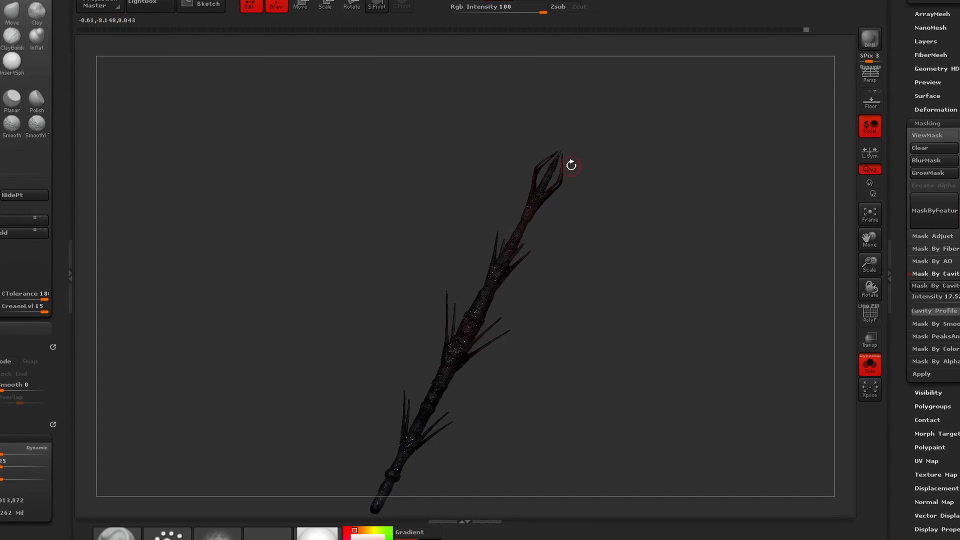
pyautogui.moveTo(571, 165); pyautogui.dragTo(577, 200)
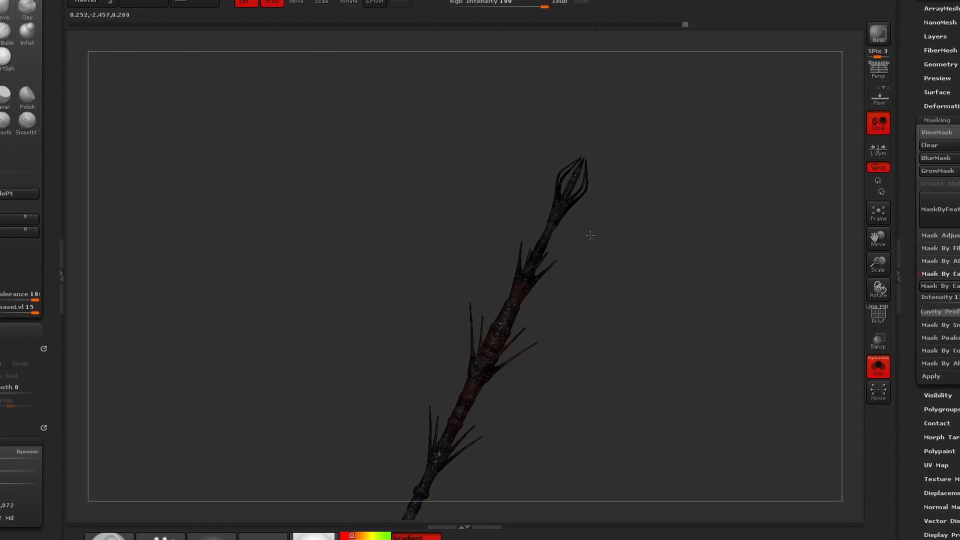
pyautogui.moveTo(592, 236)
pyautogui.mouseDown()
pyautogui.moveTo(527, 403)
pyautogui.moveTo(570, 223)
pyautogui.mouseUp()
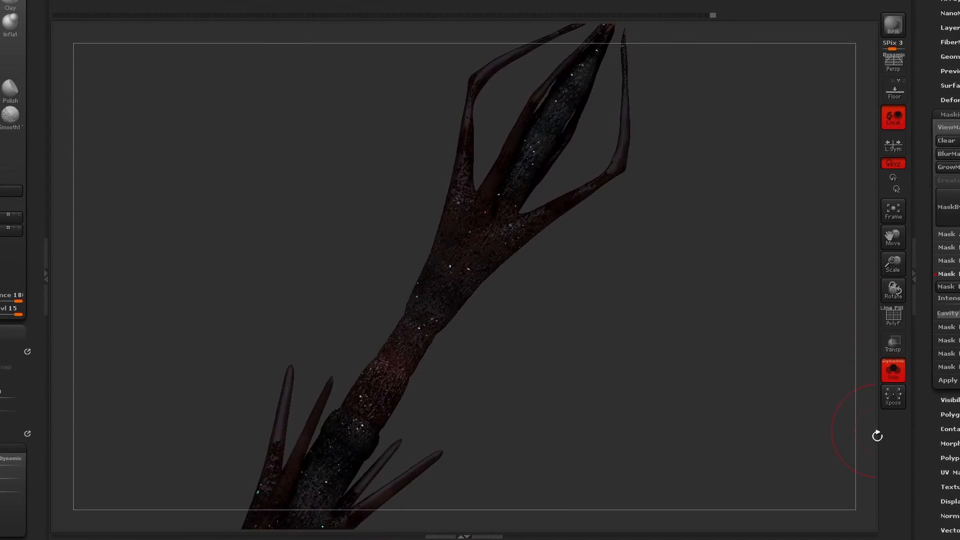
pyautogui.moveTo(878, 437); pyautogui.dragTo(654, 60)
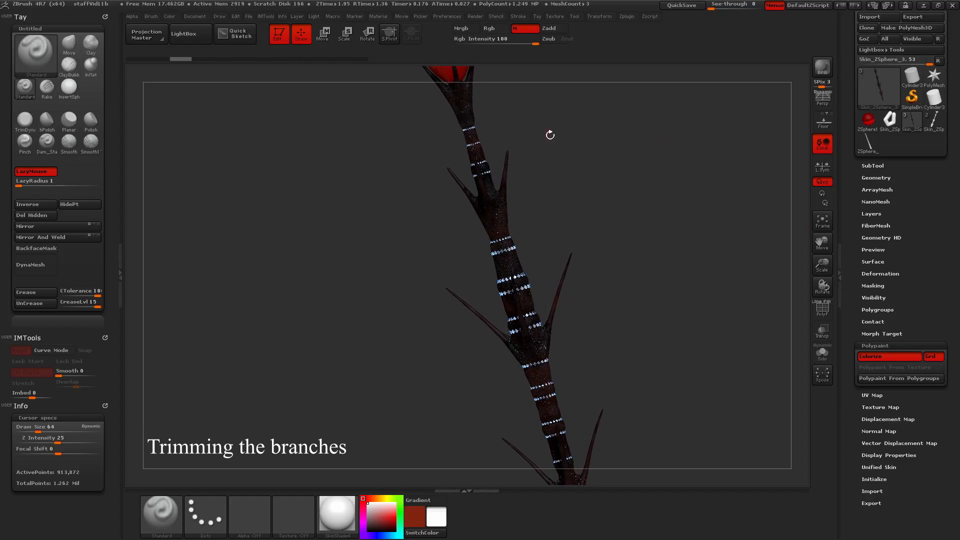
# Turn off Colorize and hide the long tips of the upper, middle and lower spike clusters with lasso selections.
pyautogui.click(872, 357)
pyautogui.hotkey('ctrl', 'shift')
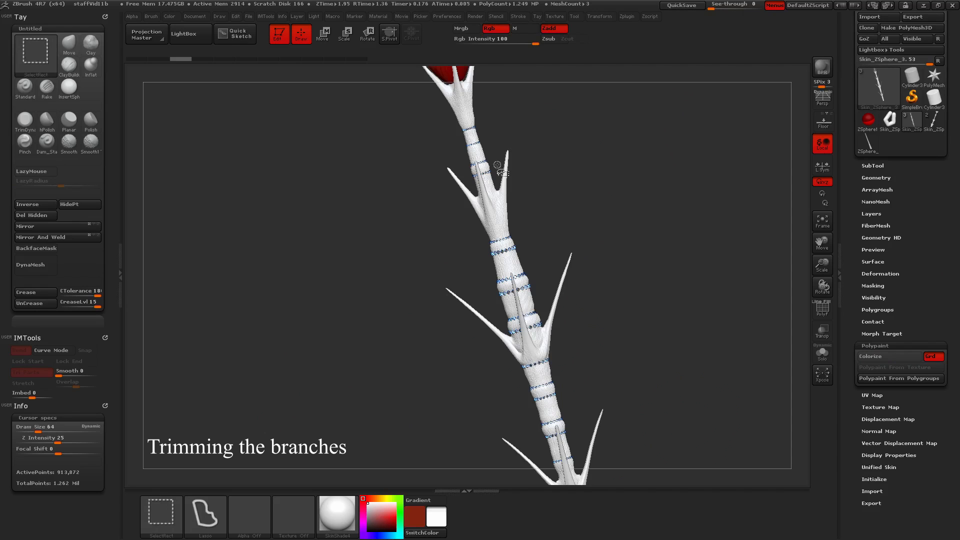
pyautogui.keyDown('ctrl'); pyautogui.keyDown('shift'); pyautogui.moveTo(514, 197); pyautogui.dragTo(512, 199); pyautogui.keyUp('shift'); pyautogui.keyUp('ctrl')
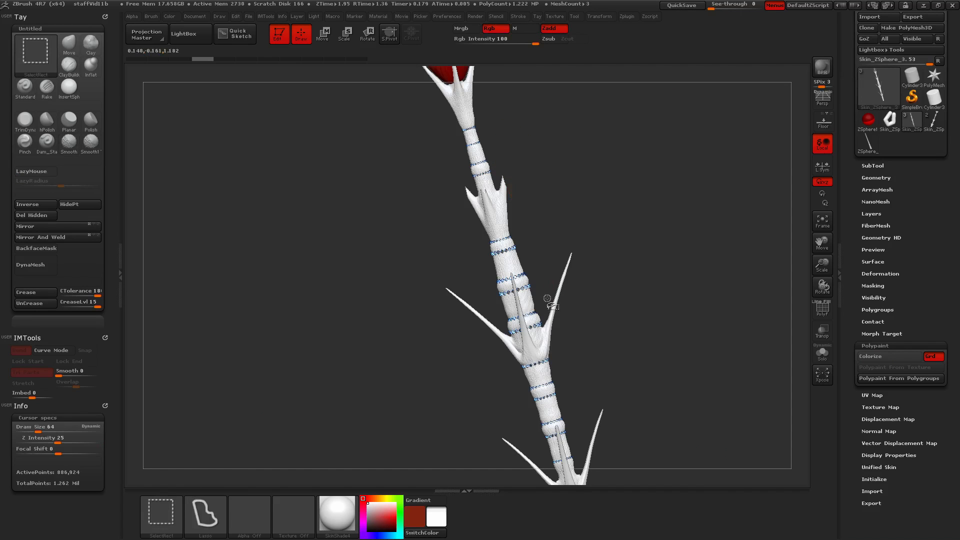
pyautogui.keyDown('ctrl'); pyautogui.keyDown('alt'); pyautogui.keyDown('shift'); pyautogui.moveTo(560, 341); pyautogui.dragTo(556, 345); pyautogui.keyUp('shift'); pyautogui.keyUp('alt'); pyautogui.keyUp('ctrl')
pyautogui.keyDown('alt'); pyautogui.moveTo(647, 418); pyautogui.dragTo(642, 323); pyautogui.keyUp('alt')
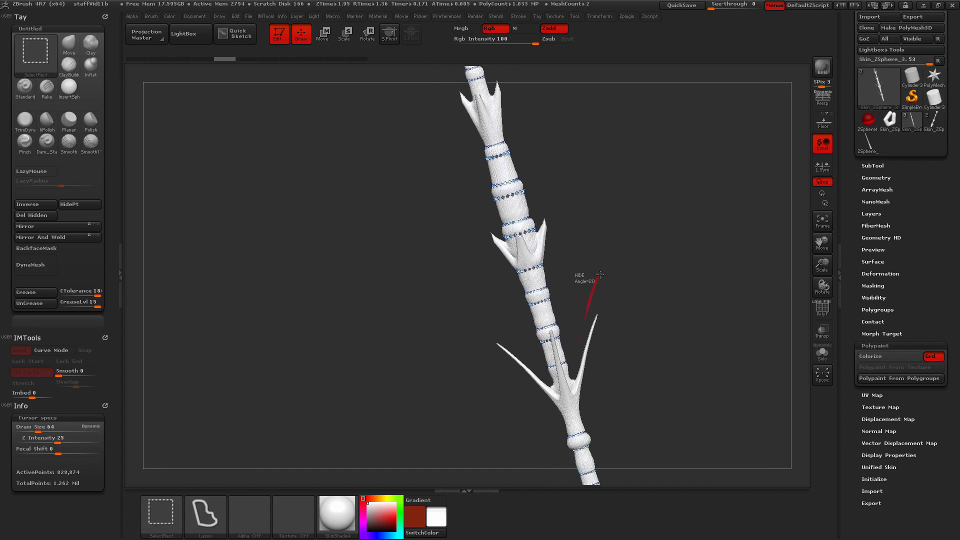
pyautogui.moveTo(587, 394)
pyautogui.mouseDown()
pyautogui.moveTo(628, 391)
pyautogui.moveTo(645, 262)
pyautogui.moveTo(656, 292)
pyautogui.moveTo(603, 312)
pyautogui.mouseUp()
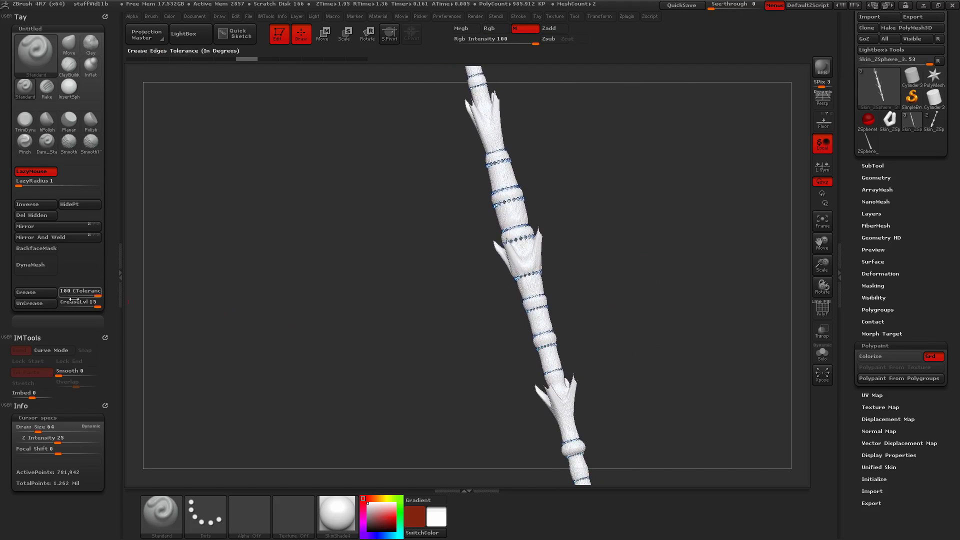
# Delete the hidden spike tips and close the open holes in the staff mesh.
pyautogui.click(884, 177)
pyautogui.click(893, 354)
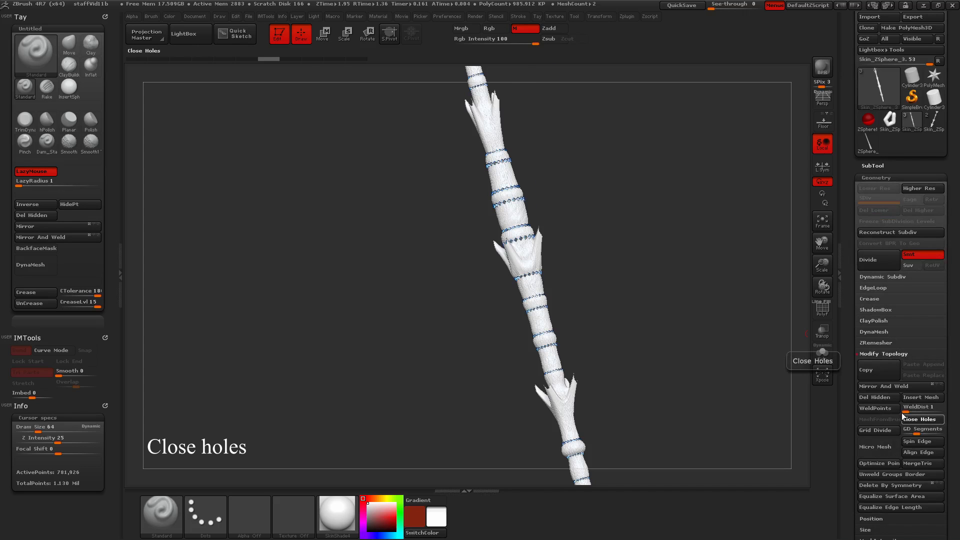
pyautogui.click(920, 419)
# Trim and smooth the rough cut faces of the shortened spikes using TrimDynamic with BackfaceMask on.
pyautogui.moveTo(560, 305)
pyautogui.mouseDown()
pyautogui.moveTo(577, 293)
pyautogui.moveTo(599, 297)
pyautogui.moveTo(610, 388)
pyautogui.mouseUp()
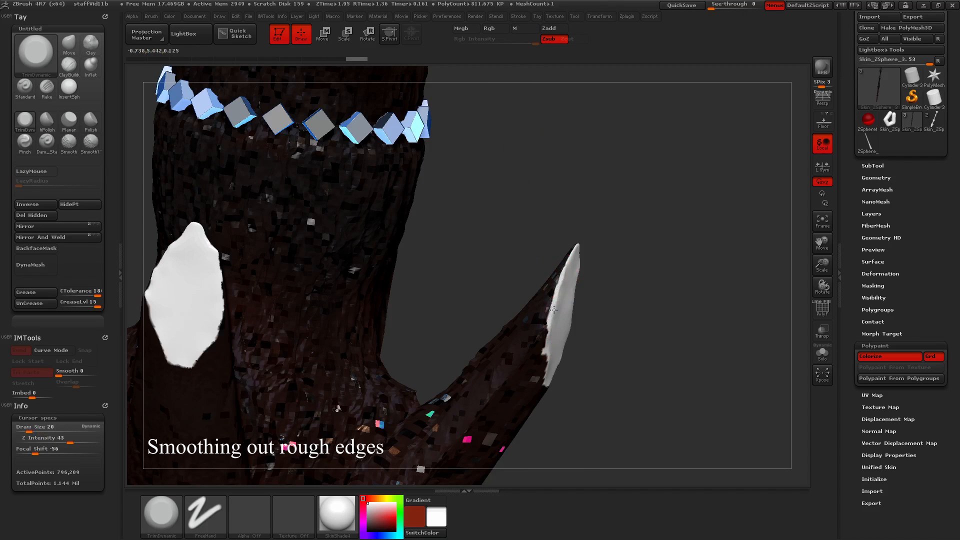
pyautogui.moveTo(554, 310)
pyautogui.mouseDown()
pyautogui.moveTo(607, 322)
pyautogui.moveTo(641, 270)
pyautogui.moveTo(609, 298)
pyautogui.moveTo(702, 329)
pyautogui.moveTo(678, 259)
pyautogui.moveTo(645, 301)
pyautogui.mouseUp()
pyautogui.click(36, 249)
pyautogui.keyDown('shift'); pyautogui.moveTo(345, 118); pyautogui.dragTo(310, 130); pyautogui.keyUp('shift')
pyautogui.moveTo(550, 250); pyautogui.dragTo(620, 280)
pyautogui.moveTo(675, 240)
pyautogui.mouseDown()
pyautogui.moveTo(656, 245)
pyautogui.moveTo(690, 260)
pyautogui.moveTo(791, 215)
pyautogui.moveTo(700, 220)
pyautogui.moveTo(700, 280)
pyautogui.mouseUp()
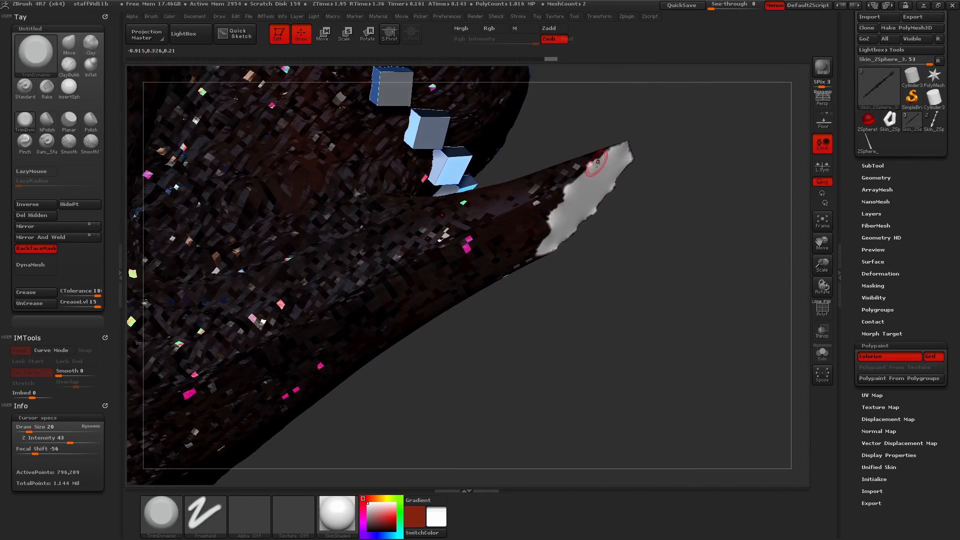
pyautogui.press('shift')
pyautogui.click(550, 38)
pyautogui.keyDown('shift'); pyautogui.moveTo(601, 175); pyautogui.dragTo(555, 235); pyautogui.keyUp('shift')
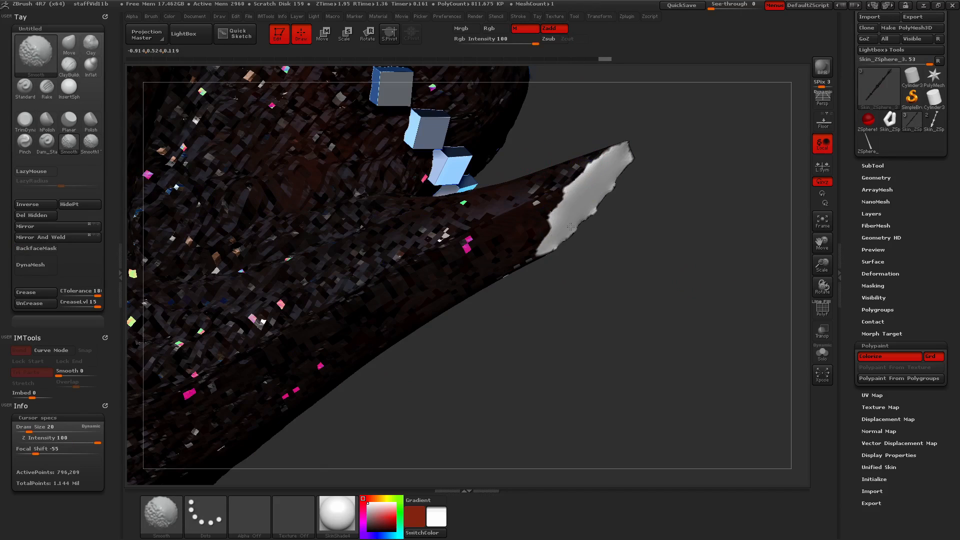
# Trim the jagged rim of the cut spike with TrimDynamic from several angles.
pyautogui.moveTo(695, 240)
pyautogui.mouseDown()
pyautogui.moveTo(575, 251)
pyautogui.moveTo(543, 150)
pyautogui.mouseUp()
pyautogui.moveTo(425, 260); pyautogui.dragTo(475, 270)
pyautogui.moveTo(400, 300); pyautogui.dragTo(600, 311)
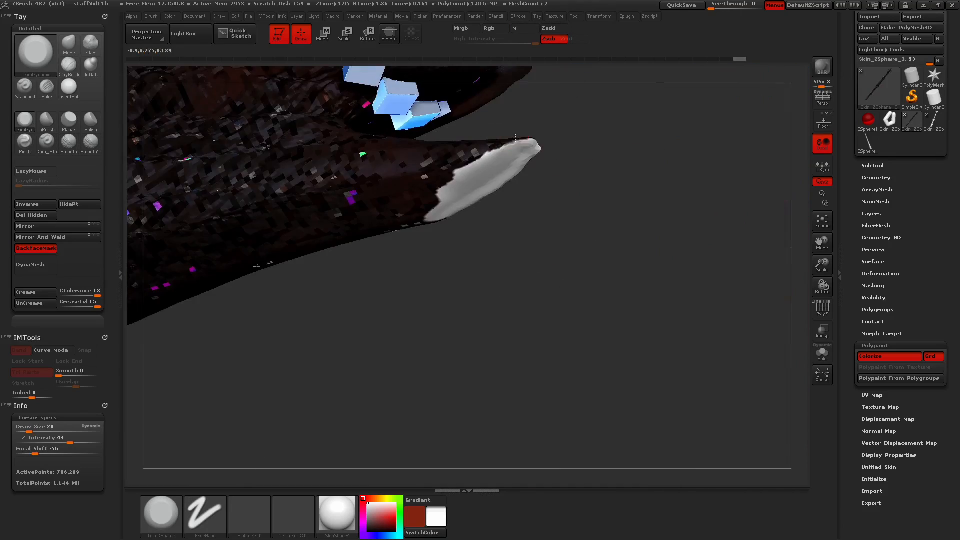
pyautogui.moveTo(527, 140); pyautogui.dragTo(465, 165)
pyautogui.moveTo(601, 300); pyautogui.dragTo(400, 310)
pyautogui.moveTo(543, 160); pyautogui.dragTo(523, 143)
pyautogui.moveTo(425, 351)
pyautogui.mouseDown()
pyautogui.moveTo(635, 387)
pyautogui.moveTo(594, 321)
pyautogui.moveTo(621, 210)
pyautogui.mouseUp()
# Smooth the cut edges of the remaining shortened spikes around the shaft.
pyautogui.keyDown('shift'); pyautogui.moveTo(493, 365); pyautogui.dragTo(520, 304); pyautogui.keyUp('shift')
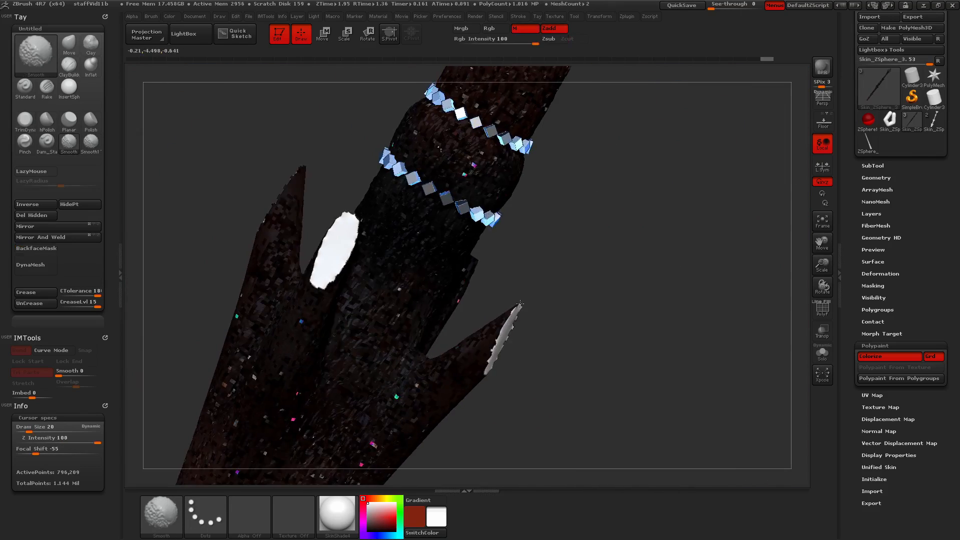
pyautogui.moveTo(625, 320)
pyautogui.mouseDown()
pyautogui.moveTo(541, 330)
pyautogui.moveTo(532, 370)
pyautogui.mouseUp()
pyautogui.moveTo(650, 240); pyautogui.dragTo(576, 251)
pyautogui.moveTo(450, 250); pyautogui.dragTo(565, 302)
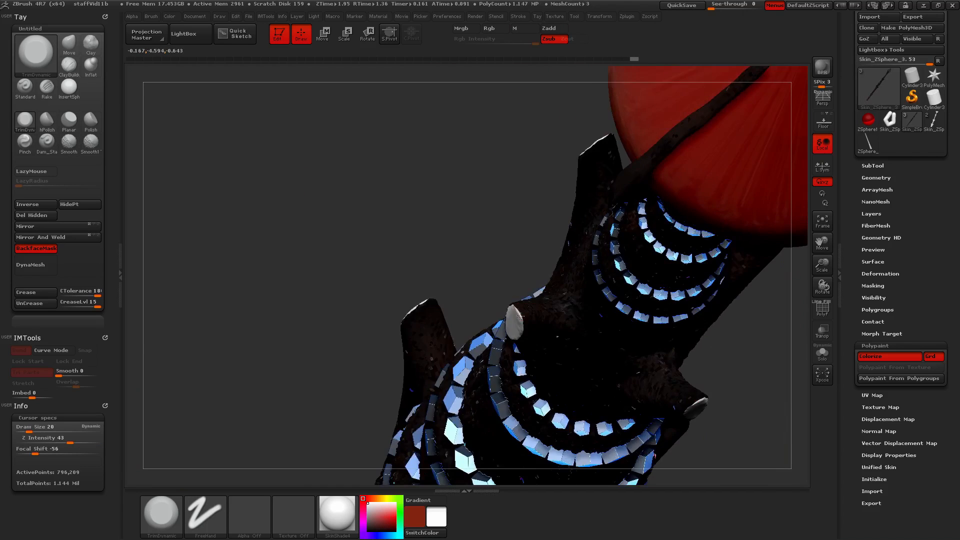
pyautogui.moveTo(565, 250); pyautogui.dragTo(701, 240)
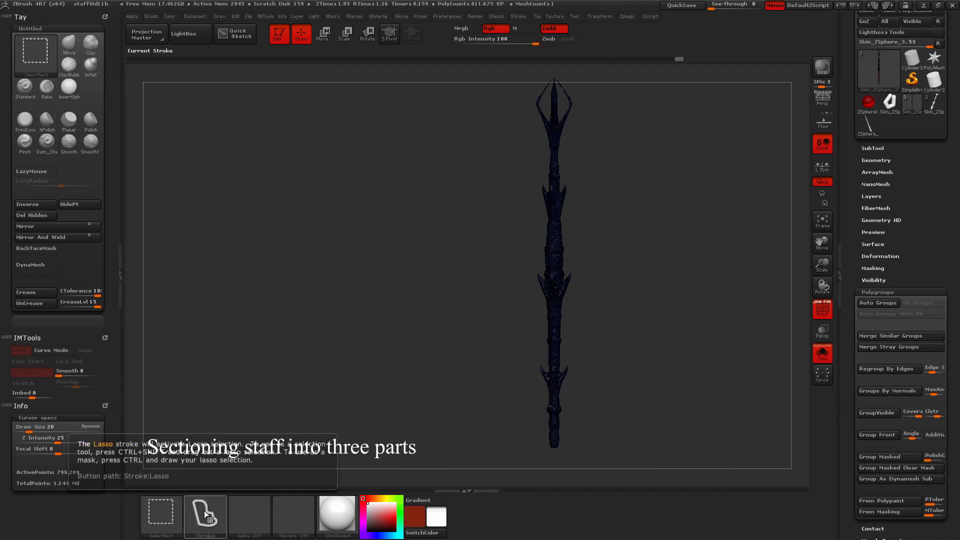
# Section the staff into three parts with two SliceCurve cuts, above the lowest and below the upper spike cluster.
pyautogui.click(161, 515)
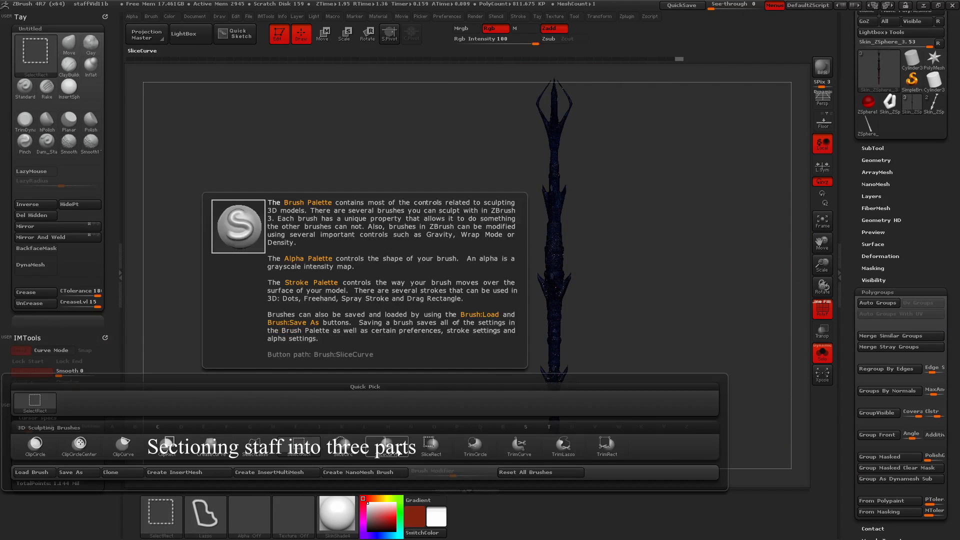
pyautogui.click(100, 473)
pyautogui.keyDown('ctrl'); pyautogui.keyDown('shift'); pyautogui.moveTo(362, 333); pyautogui.dragTo(731, 339); pyautogui.keyUp('shift'); pyautogui.keyUp('ctrl')
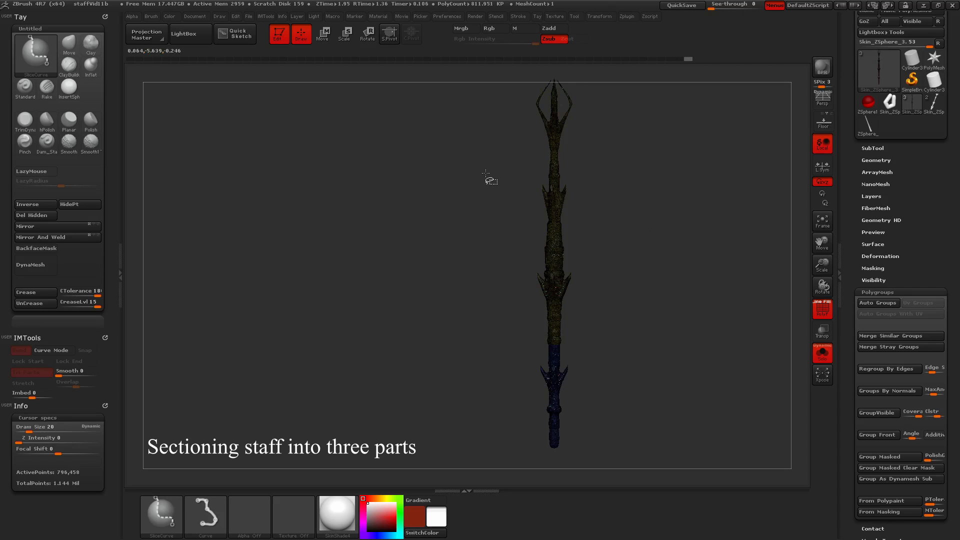
pyautogui.moveTo(423, 214)
pyautogui.keyDown('ctrl'); pyautogui.keyDown('shift'); pyautogui.mouseDown()
pyautogui.moveTo(669, 215)
pyautogui.moveTo(703, 226)
pyautogui.mouseUp(); pyautogui.keyUp('shift'); pyautogui.keyUp('ctrl')
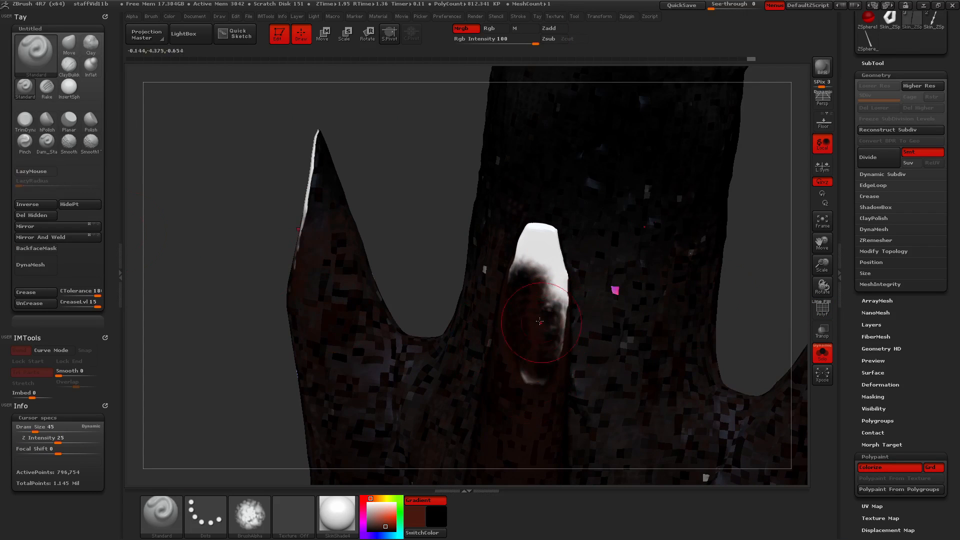
# Paint over the white cut faces of the spike stumps with dark red-brown and black.
pyautogui.moveTo(540, 322); pyautogui.dragTo(534, 375)
pyautogui.moveTo(216, 135); pyautogui.dragTo(205, 183)
pyautogui.moveTo(205, 120)
pyautogui.mouseDown()
pyautogui.moveTo(239, 138)
pyautogui.moveTo(323, 117)
pyautogui.moveTo(334, 218)
pyautogui.mouseUp()
pyautogui.moveTo(203, 278); pyautogui.dragTo(204, 297)
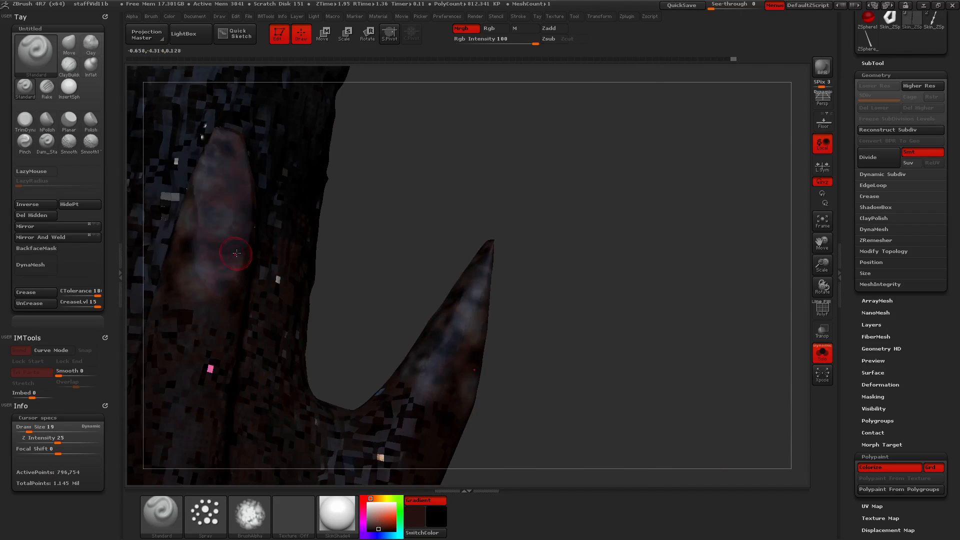
# Spray mottled dark colour over the cut faces of the remaining spike stumps to blend them with the shaft.
pyautogui.moveTo(227, 254); pyautogui.dragTo(205, 187)
pyautogui.moveTo(829, 236); pyautogui.dragTo(825, 280)
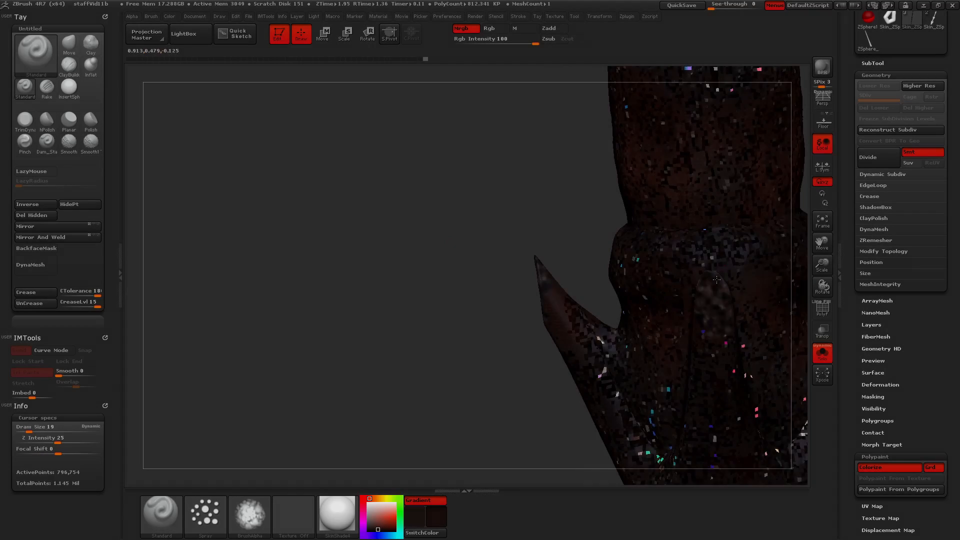
pyautogui.moveTo(500, 250); pyautogui.dragTo(573, 331)
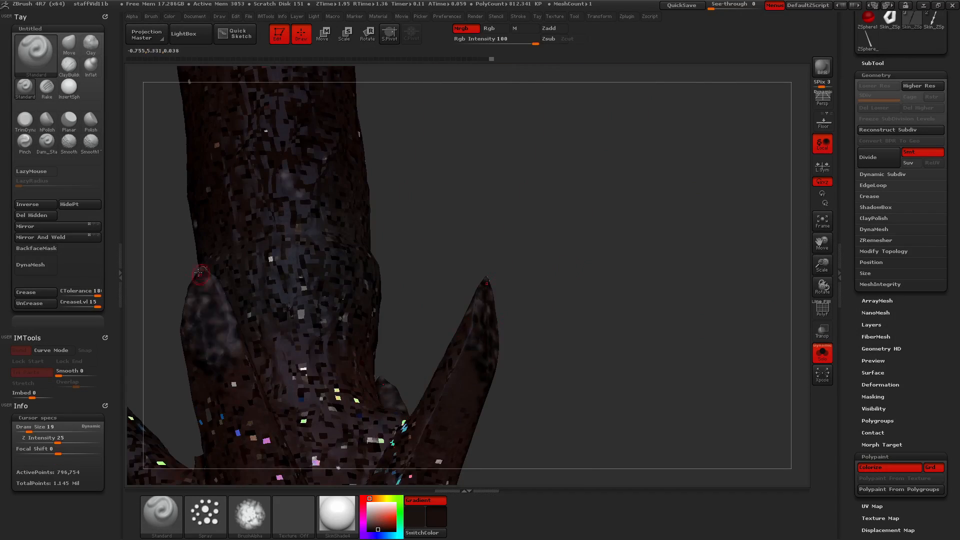
pyautogui.moveTo(575, 225); pyautogui.dragTo(665, 235)
pyautogui.click(382, 530)
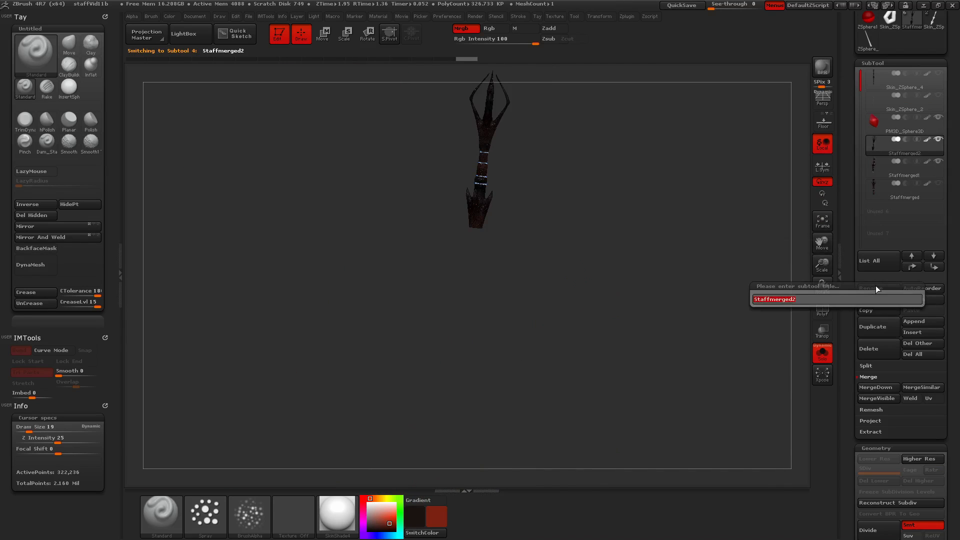
# Rename the three staff section subtools Topmergedonly, Middlemergedonly and Bottommergedonly.
pyautogui.write('topmergedonly')
pyautogui.press('Return')
pyautogui.click(904, 169)
pyautogui.click(876, 285)
pyautogui.write('middlemergedonly')
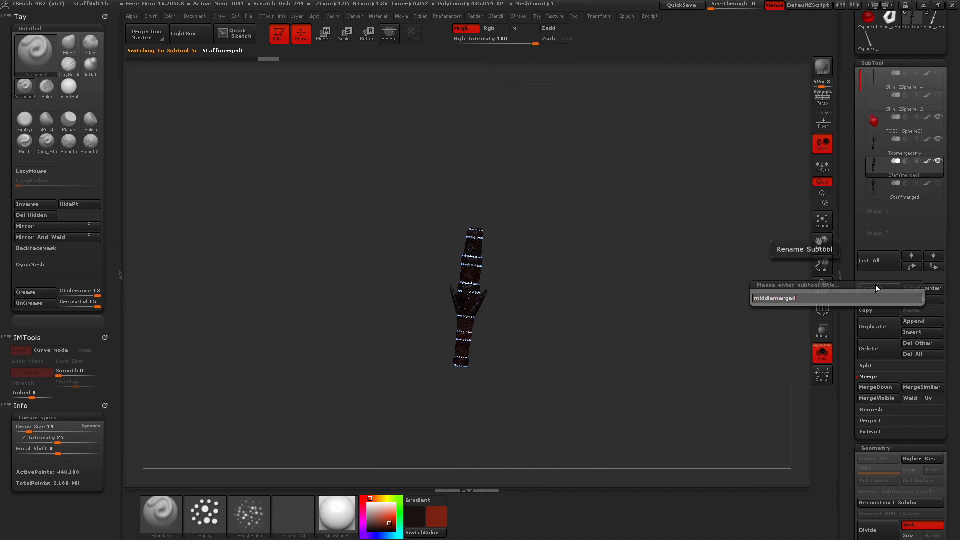
pyautogui.press('Return')
pyautogui.click(904, 190)
pyautogui.click(879, 285)
pyautogui.write('bott')
pyautogui.press('Return')
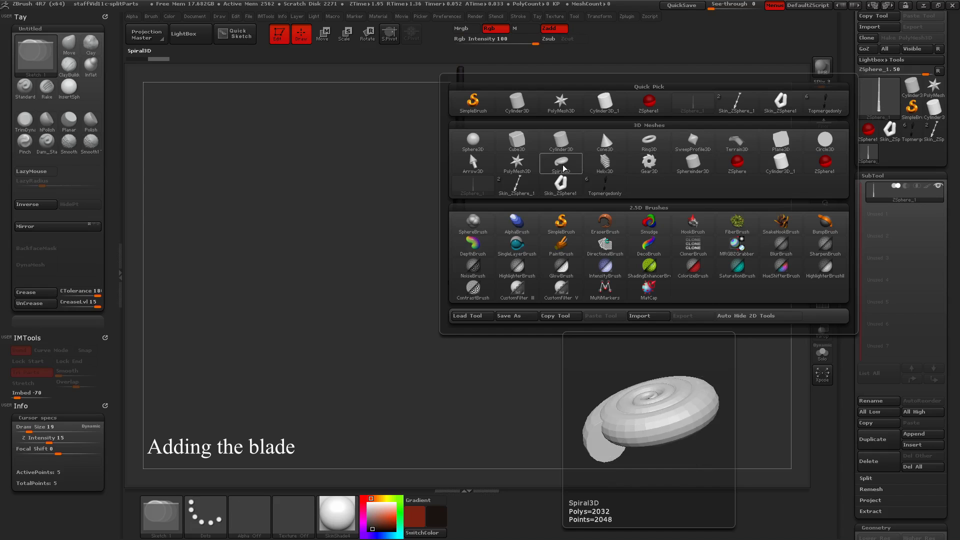
# Create a Spiral3D primitive, shape it into a single curved horn through its initial parameters, and convert it to a PolyMesh3D.
pyautogui.click(563, 165)
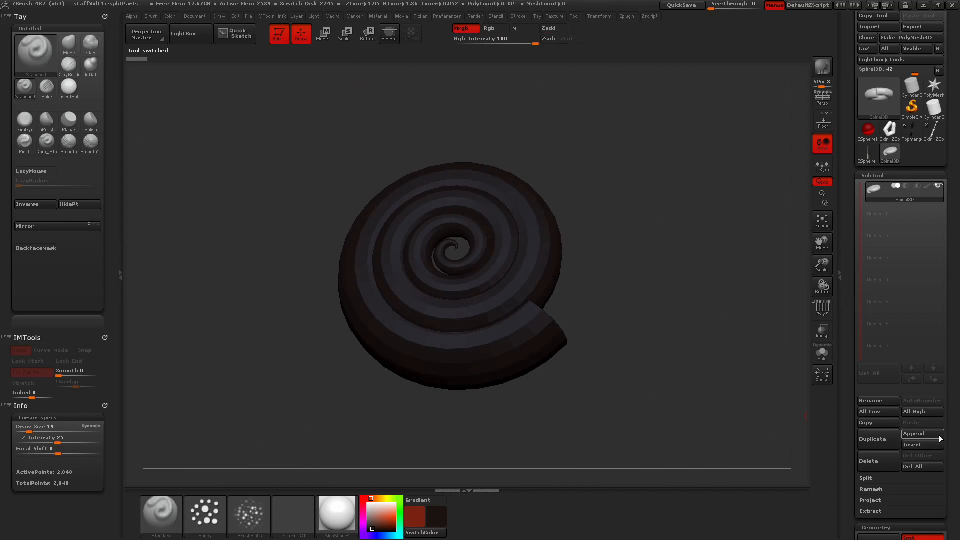
pyautogui.scroll(-10, 900, 300)
pyautogui.moveTo(873, 396); pyautogui.dragTo(862, 396)
pyautogui.moveTo(881, 433); pyautogui.dragTo(863, 456)
pyautogui.hotkey('shift', 'f')
pyautogui.press('f')
pyautogui.scroll(10, 900, 250)
pyautogui.click(908, 65)
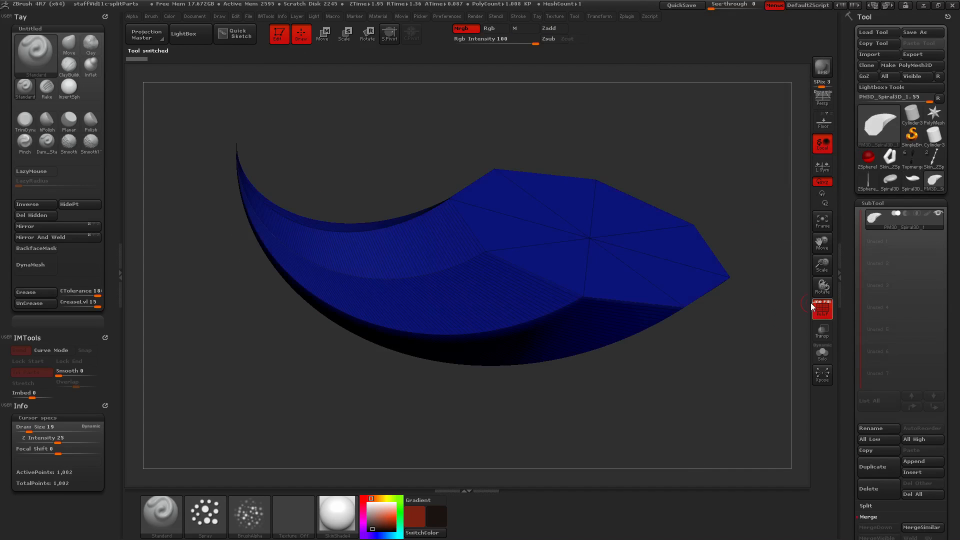
# Trim one side of the curved horn with a straight cut and mirror and weld the remaining half.
pyautogui.keyDown('shift'); pyautogui.moveTo(734, 353); pyautogui.dragTo(607, 332); pyautogui.keyUp('shift')
pyautogui.moveTo(765, 333)
pyautogui.keyDown('ctrl'); pyautogui.keyDown('shift'); pyautogui.mouseDown()
pyautogui.moveTo(187, 275)
pyautogui.moveTo(178, 296)
pyautogui.mouseUp(); pyautogui.keyUp('shift'); pyautogui.keyUp('ctrl')
pyautogui.click(62, 225)
pyautogui.hotkey('ctrl', 'z')
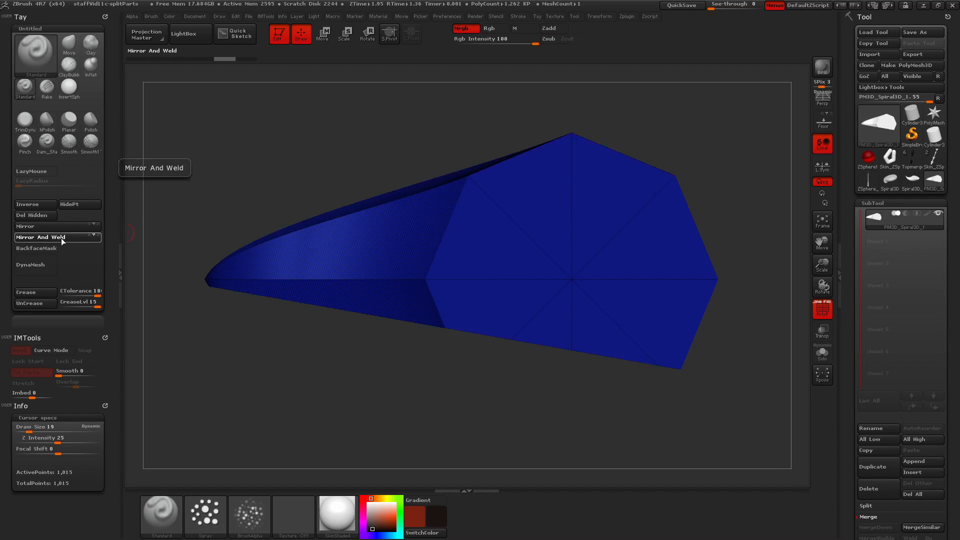
pyautogui.click(61, 238)
# Trim another flat face along the curved blade and mirror and weld it into a symmetric shape.
pyautogui.moveTo(272, 403)
pyautogui.mouseDown()
pyautogui.moveTo(273, 280)
pyautogui.moveTo(271, 370)
pyautogui.moveTo(330, 152)
pyautogui.mouseUp()
pyautogui.hotkey('ctrl', 'shift')
pyautogui.keyDown('ctrl'); pyautogui.keyDown('shift'); pyautogui.click(201, 508); pyautogui.keyUp('shift'); pyautogui.keyUp('ctrl')
pyautogui.keyDown('ctrl'); pyautogui.keyDown('shift'); pyautogui.click(220, 450); pyautogui.keyUp('shift'); pyautogui.keyUp('ctrl')
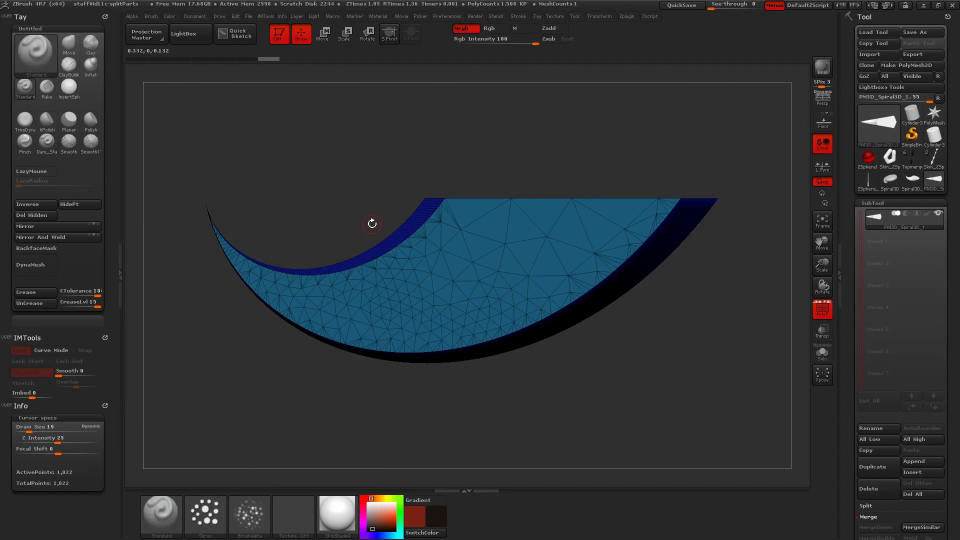
pyautogui.keyDown('ctrl'); pyautogui.keyDown('shift'); pyautogui.moveTo(242, 102); pyautogui.dragTo(575, 296); pyautogui.keyUp('shift'); pyautogui.keyUp('ctrl')
pyautogui.moveTo(600, 360)
pyautogui.mouseDown()
pyautogui.moveTo(615, 446)
pyautogui.moveTo(550, 350)
pyautogui.moveTo(499, 232)
pyautogui.moveTo(520, 460)
pyautogui.moveTo(511, 455)
pyautogui.mouseUp()
pyautogui.moveTo(511, 455); pyautogui.dragTo(523, 297)
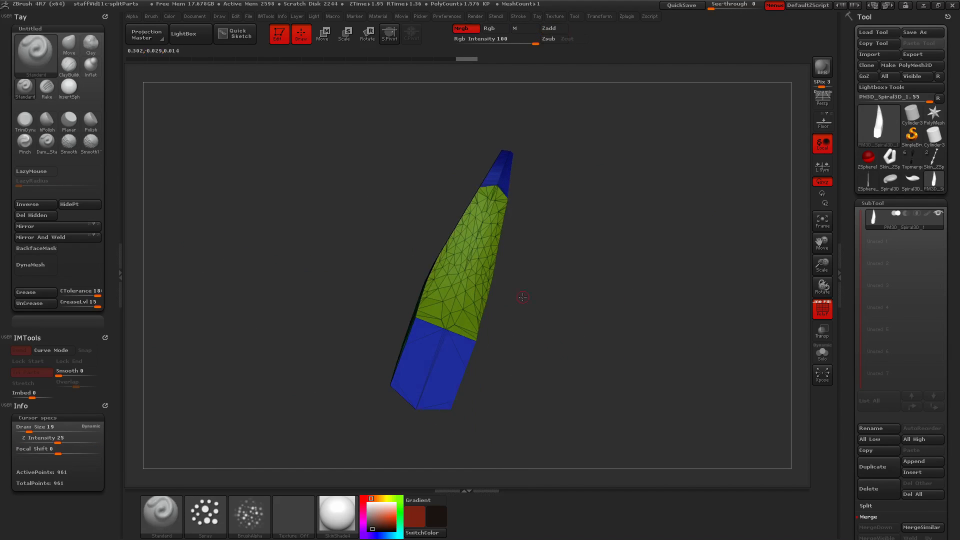
pyautogui.click(65, 237)
# Turn off the wireframe display and set the main colour to white for the blade.
pyautogui.click(816, 314)
pyautogui.moveTo(686, 330); pyautogui.dragTo(515, 401)
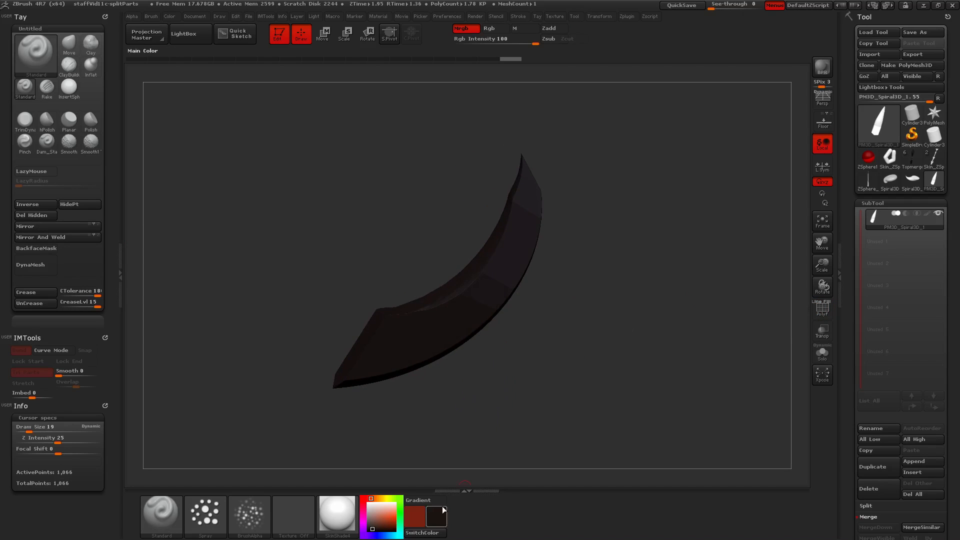
pyautogui.moveTo(371, 506); pyautogui.dragTo(368, 503)
pyautogui.moveTo(500, 425); pyautogui.dragTo(647, 318)
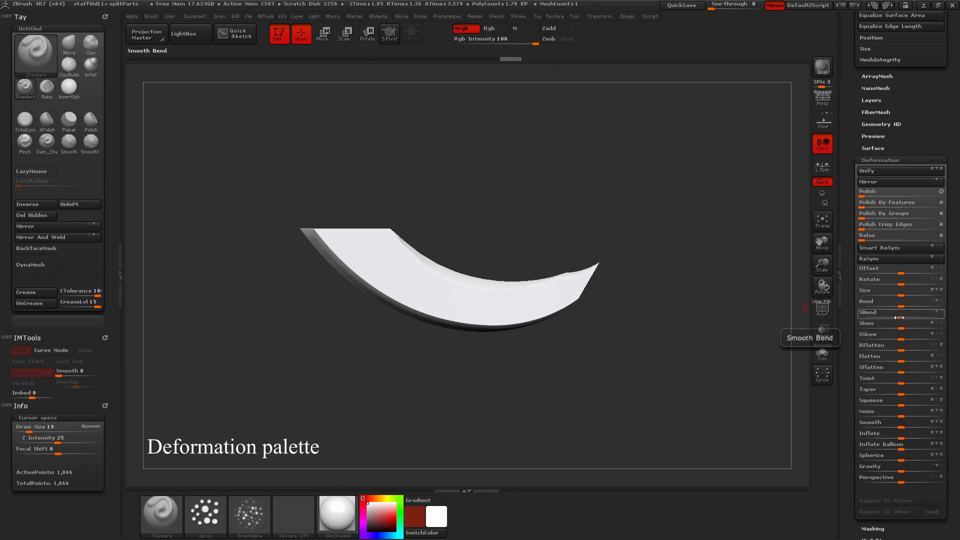
# Try bending the curved blade with the Smooth Bend deformation.
pyautogui.moveTo(899, 317)
pyautogui.mouseDown()
pyautogui.moveTo(645, 352)
pyautogui.moveTo(649, 333)
pyautogui.moveTo(693, 349)
pyautogui.moveTo(682, 357)
pyautogui.moveTo(685, 343)
pyautogui.mouseUp()
pyautogui.hotkey('ctrl', 'shift')
pyautogui.hotkey('ctrl', 'z')
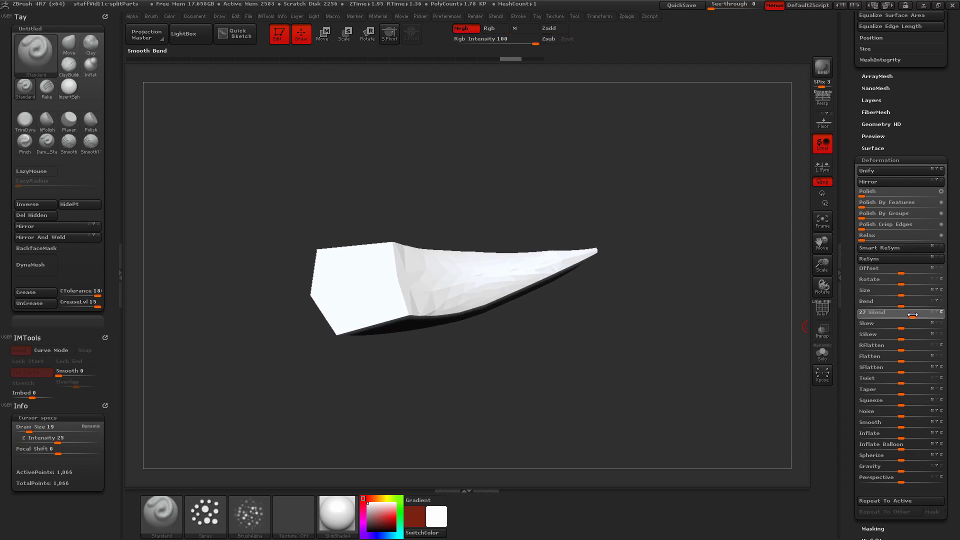
pyautogui.moveTo(902, 317); pyautogui.dragTo(920, 317)
pyautogui.moveTo(616, 377); pyautogui.dragTo(566, 348)
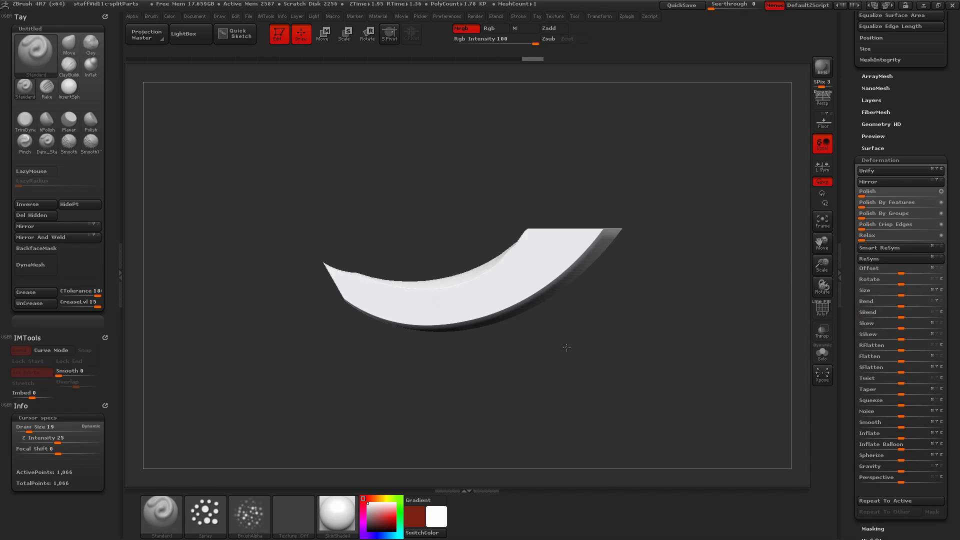
# Mask the base half of the curved blade with a softened mask edge, leaving the tip half free.
pyautogui.hotkey('ctrl', 'shift')
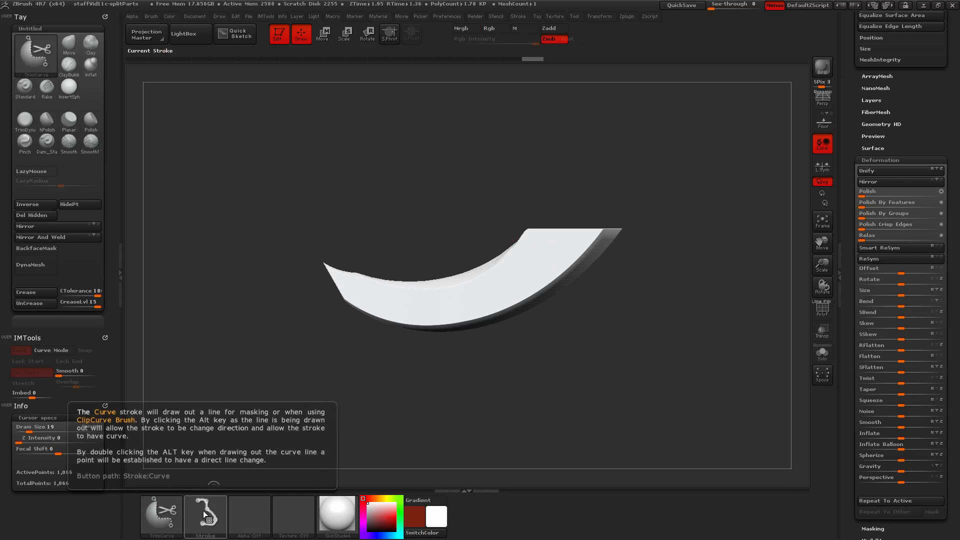
pyautogui.moveTo(492, 386)
pyautogui.mouseDown()
pyautogui.moveTo(498, 404)
pyautogui.moveTo(590, 393)
pyautogui.moveTo(516, 333)
pyautogui.mouseUp()
pyautogui.press('ctrl')
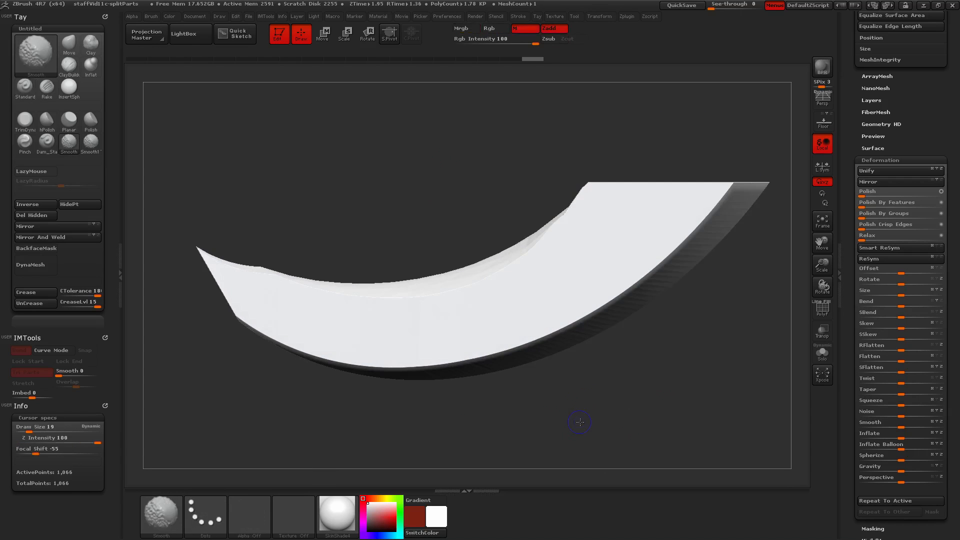
pyautogui.press('w')
pyautogui.moveTo(445, 232)
pyautogui.keyDown('ctrl'); pyautogui.mouseDown()
pyautogui.moveTo(514, 397)
pyautogui.moveTo(516, 387)
pyautogui.mouseUp(); pyautogui.keyUp('ctrl')
pyautogui.press('q')
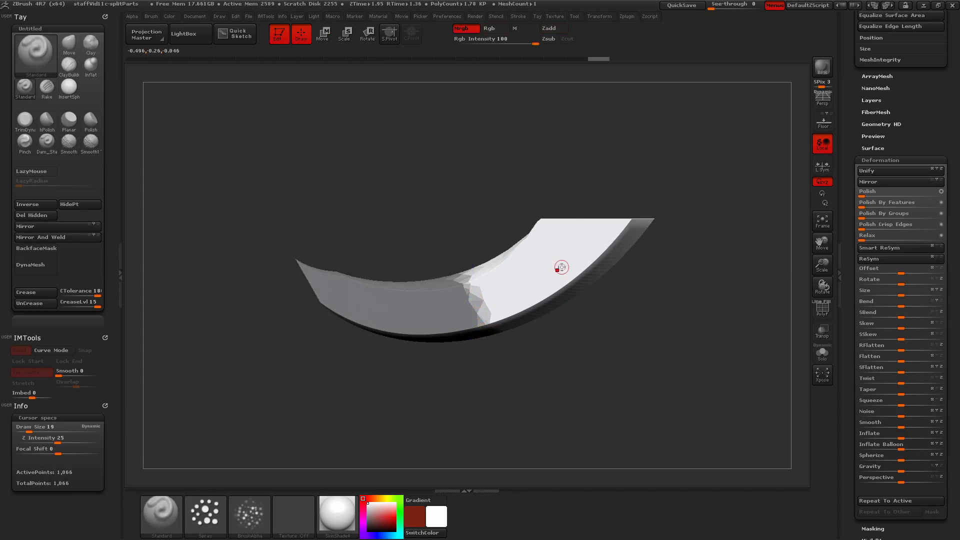
pyautogui.keyDown('ctrl'); pyautogui.click(563, 270); pyautogui.keyUp('ctrl')
pyautogui.keyDown('ctrl'); pyautogui.click(565, 273); pyautogui.keyUp('ctrl')
pyautogui.keyDown('ctrl'); pyautogui.click(580, 310); pyautogui.keyUp('ctrl')
# Rotate the unmasked tip half slightly downward with the transpose line and clear the mask.
pyautogui.press('w')
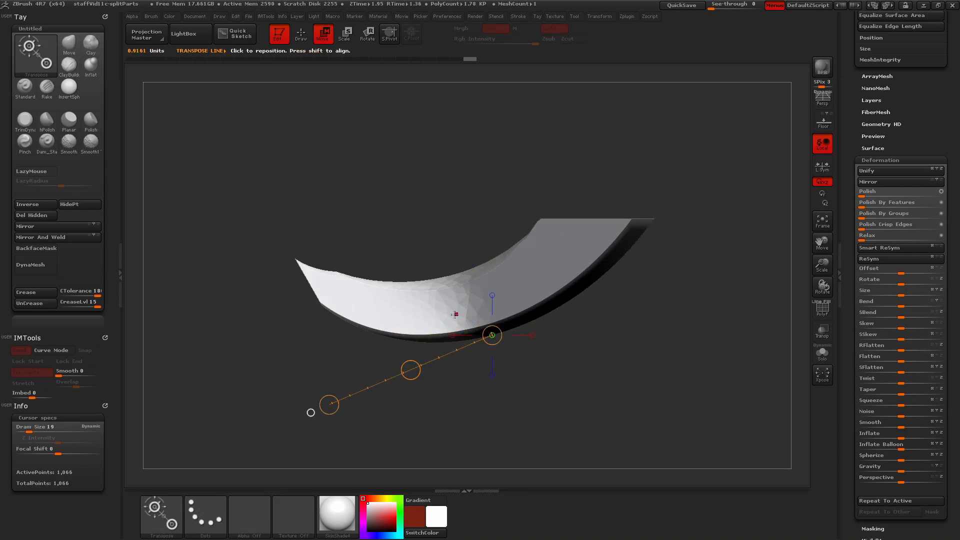
pyautogui.moveTo(248, 272); pyautogui.dragTo(208, 293)
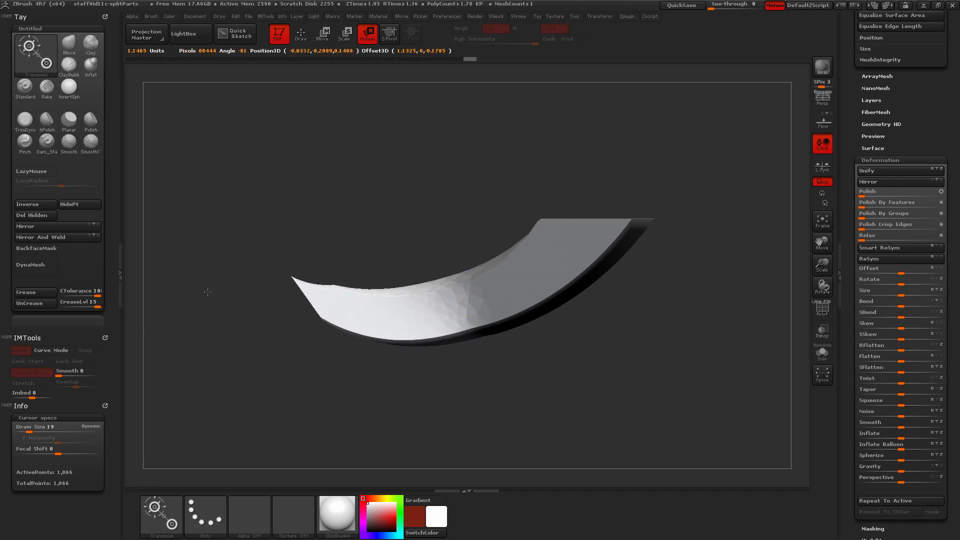
pyautogui.moveTo(405, 409)
pyautogui.mouseDown()
pyautogui.moveTo(521, 457)
pyautogui.moveTo(460, 400)
pyautogui.mouseUp()
pyautogui.press('q')
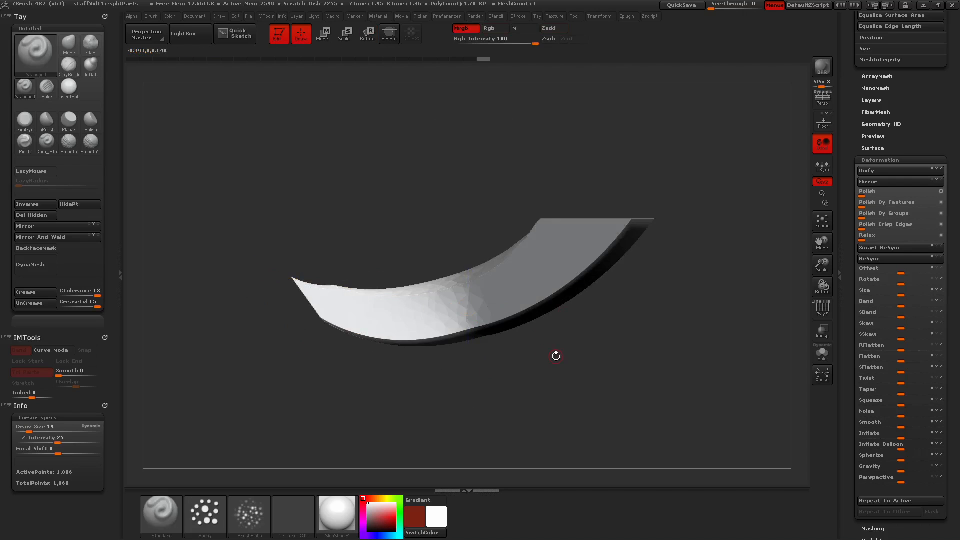
pyautogui.keyDown('ctrl'); pyautogui.moveTo(556, 357); pyautogui.dragTo(595, 385); pyautogui.keyUp('ctrl')
# Try a Smooth Bend deformation of 100 on the whole blade.
pyautogui.moveTo(642, 372); pyautogui.dragTo(679, 404)
pyautogui.moveTo(853, 75)
pyautogui.mouseDown()
pyautogui.moveTo(852, 498)
pyautogui.moveTo(852, 75)
pyautogui.mouseUp()
pyautogui.moveTo(901, 318); pyautogui.dragTo(954, 317)
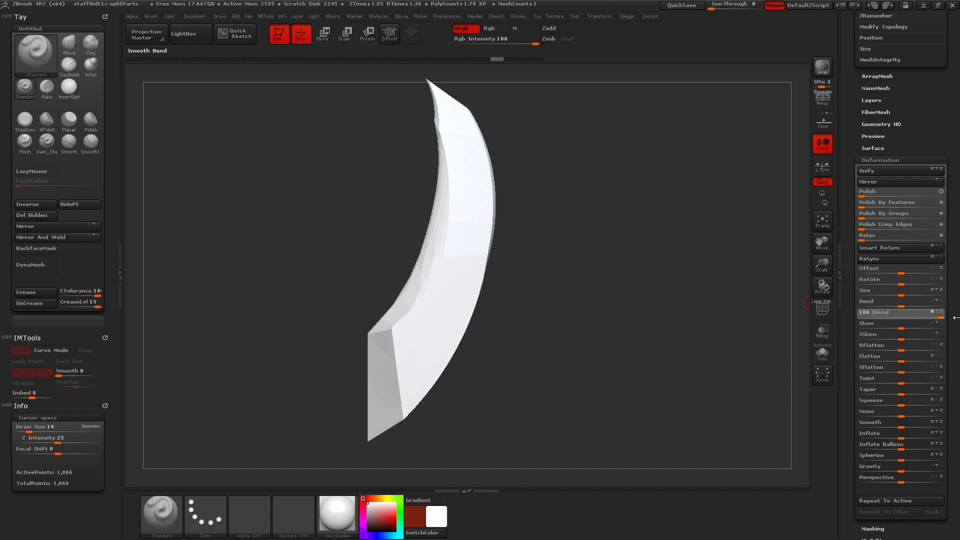
pyautogui.hotkey('ctrl', 'z')
# Slice off one side of the blade lengthwise with TrimCurve and mirror and weld it into a narrower symmetric blade.
pyautogui.moveTo(635, 330)
pyautogui.mouseDown()
pyautogui.moveTo(724, 320)
pyautogui.moveTo(686, 332)
pyautogui.moveTo(591, 324)
pyautogui.mouseUp()
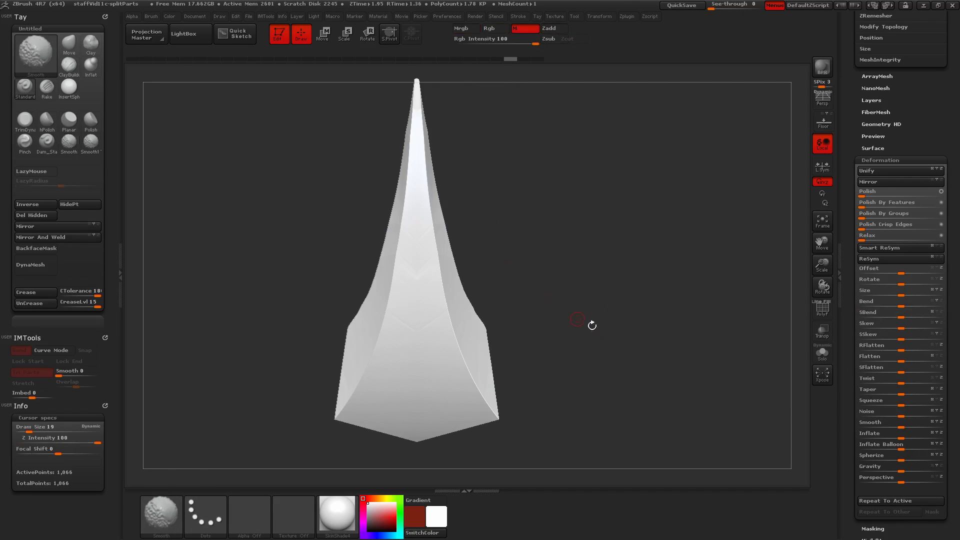
pyautogui.keyDown('ctrl'); pyautogui.moveTo(550, 282); pyautogui.dragTo(537, 230, button='right'); pyautogui.keyUp('ctrl')
pyautogui.keyDown('ctrl'); pyautogui.keyDown('shift'); pyautogui.moveTo(443, 93); pyautogui.dragTo(436, 160); pyautogui.keyUp('shift'); pyautogui.keyUp('ctrl')
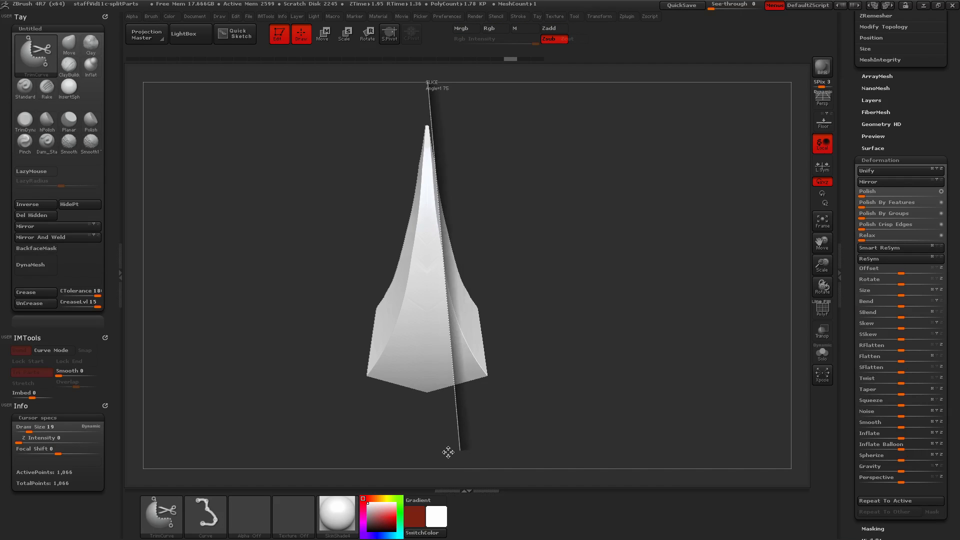
pyautogui.keyDown('ctrl'); pyautogui.keyDown('shift'); pyautogui.moveTo(447, 453); pyautogui.dragTo(448, 452); pyautogui.keyUp('shift'); pyautogui.keyUp('ctrl')
pyautogui.moveTo(539, 401); pyautogui.dragTo(659, 390)
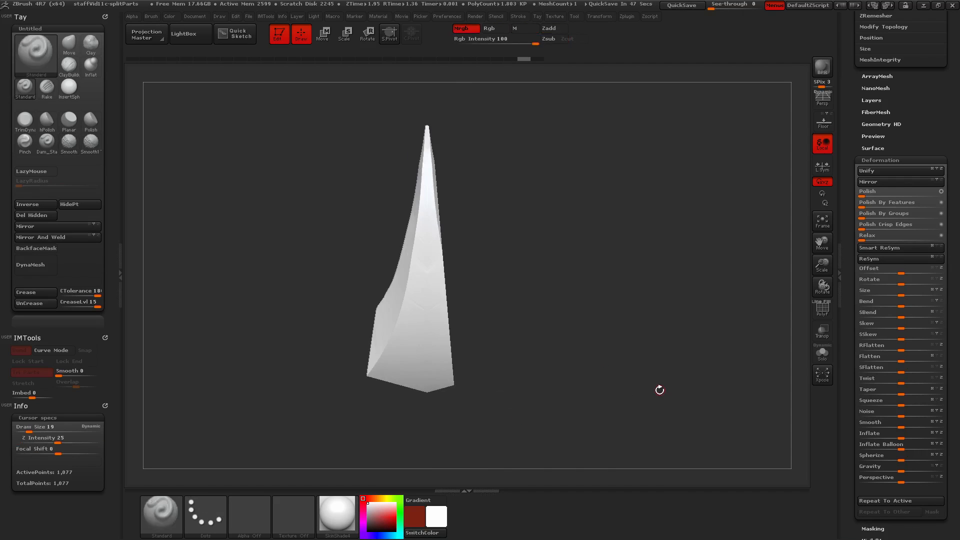
pyautogui.click(59, 236)
pyautogui.moveTo(551, 310); pyautogui.dragTo(469, 324)
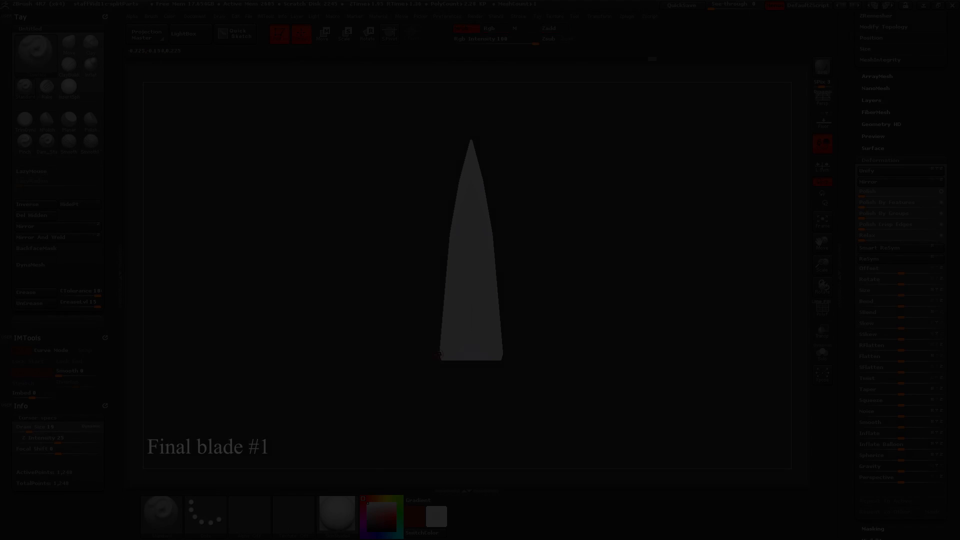
# Mask the blade's tip with a soft gradient and stretch the base downward to lengthen the blade.
pyautogui.keyDown('ctrl'); pyautogui.click(579, 412); pyautogui.keyUp('ctrl')
pyautogui.keyDown('ctrl'); pyautogui.click(472, 337); pyautogui.keyUp('ctrl')
pyautogui.press('w')
pyautogui.moveTo(472, 338); pyautogui.dragTo(472, 445)
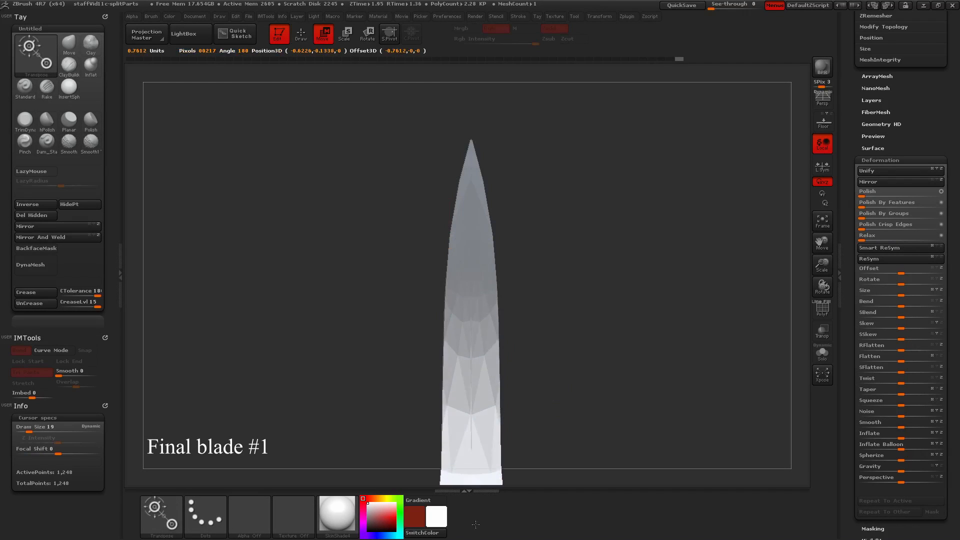
pyautogui.click(817, 226)
pyautogui.moveTo(635, 320)
pyautogui.mouseDown()
pyautogui.moveTo(590, 321)
pyautogui.moveTo(635, 317)
pyautogui.moveTo(650, 335)
pyautogui.mouseUp()
pyautogui.press('q')
# Subdivide the lengthened blade twice and apply ClayPolish to refine its edges.
pyautogui.moveTo(676, 350); pyautogui.dragTo(639, 360)
pyautogui.moveTo(902, 135); pyautogui.dragTo(904, 231)
pyautogui.click(880, 251)
pyautogui.moveTo(670, 311); pyautogui.dragTo(589, 316)
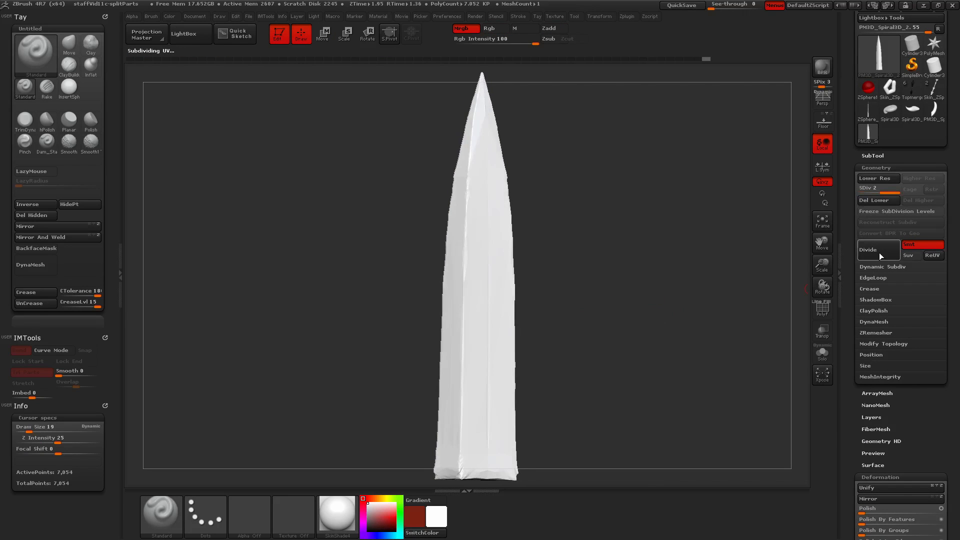
pyautogui.click(880, 255)
pyautogui.moveTo(628, 289); pyautogui.dragTo(571, 295)
pyautogui.click(874, 311)
pyautogui.click(881, 331)
pyautogui.moveTo(683, 331); pyautogui.dragTo(546, 280)
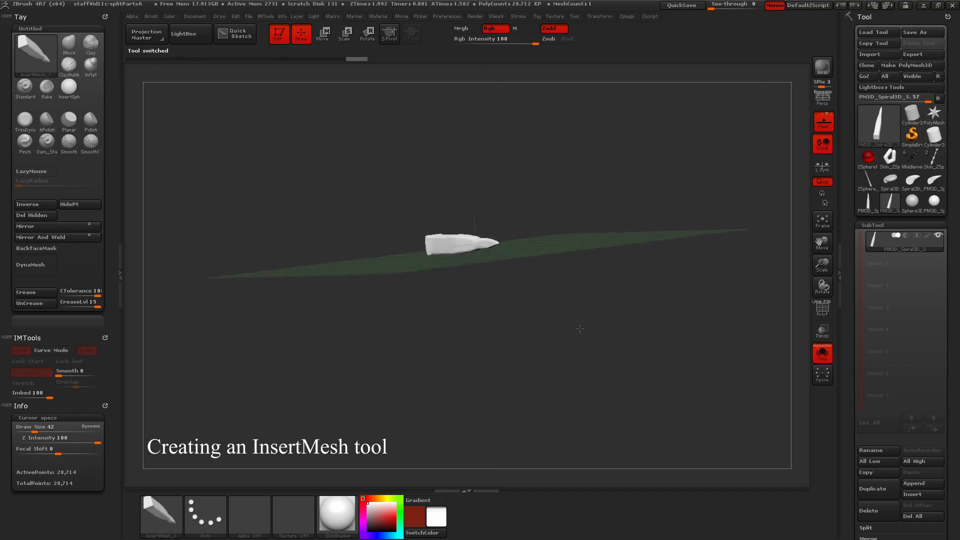
# Face the finished blade end-on and create a new InsertMesh brush from it.
pyautogui.moveTo(580, 280); pyautogui.dragTo(645, 284)
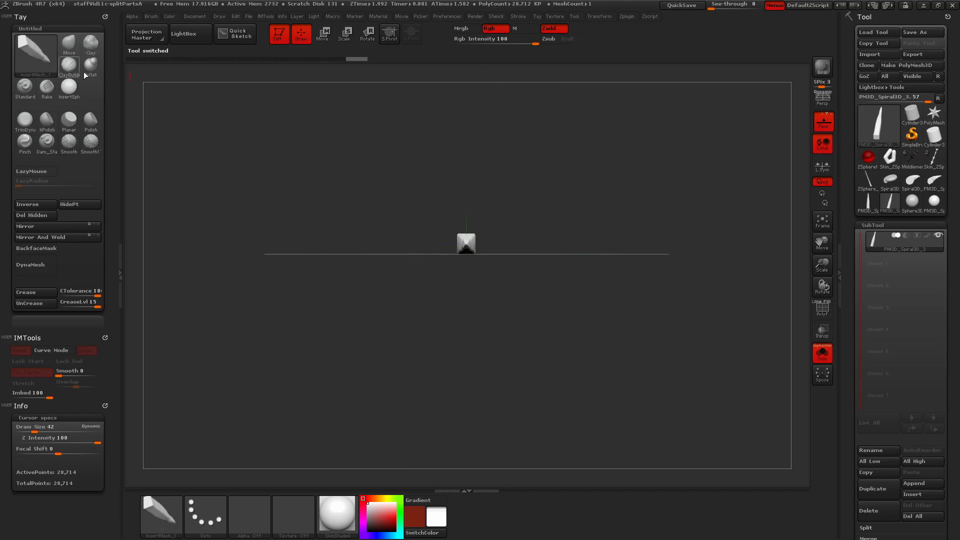
pyautogui.click(46, 62)
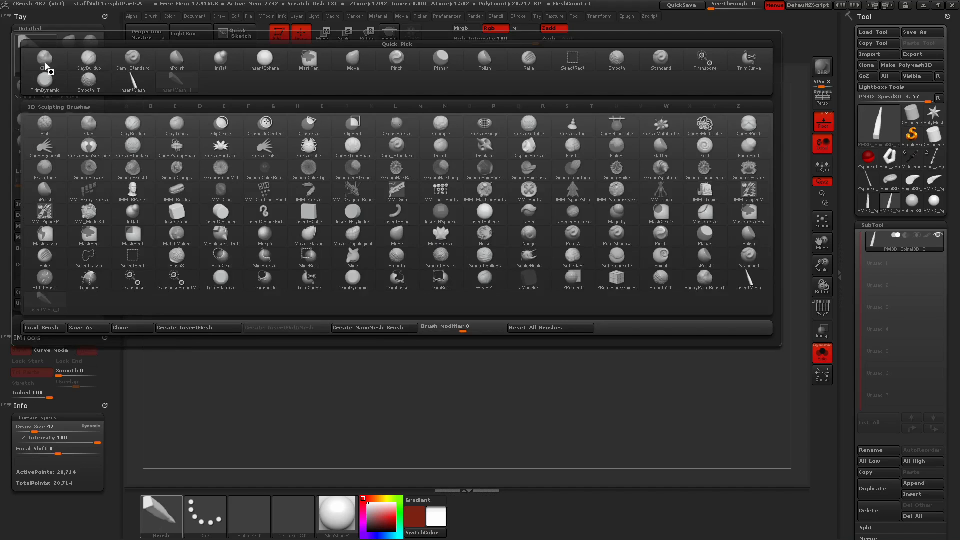
pyautogui.click(190, 328)
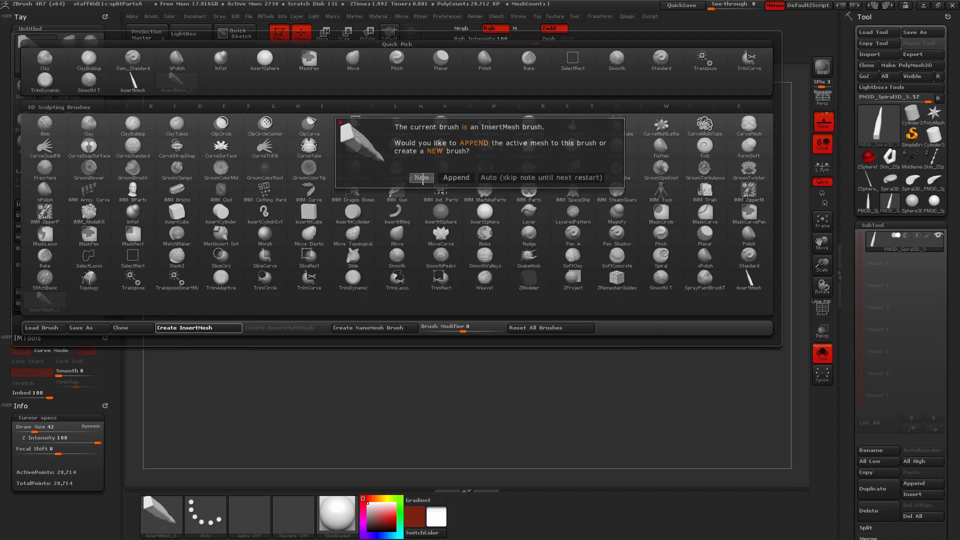
pyautogui.click(422, 177)
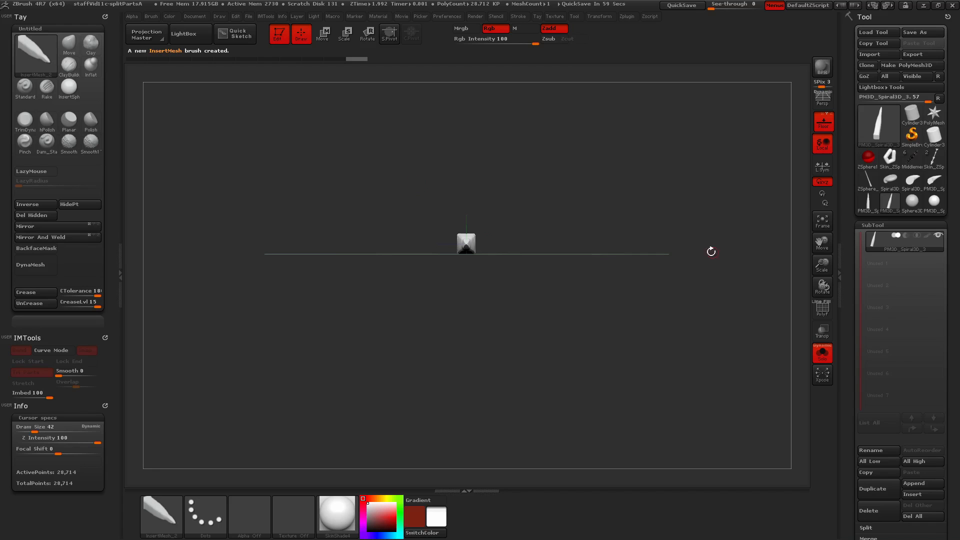
# Test the new blade brush by inserting a blade on the side of the PM3D_Sphere3D mesh.
pyautogui.click(934, 201)
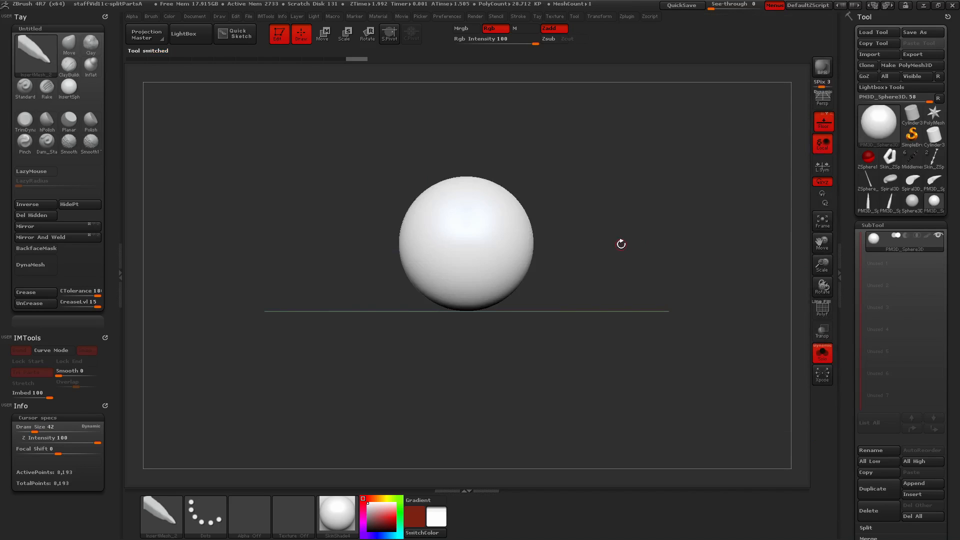
pyautogui.moveTo(621, 242); pyautogui.dragTo(643, 303)
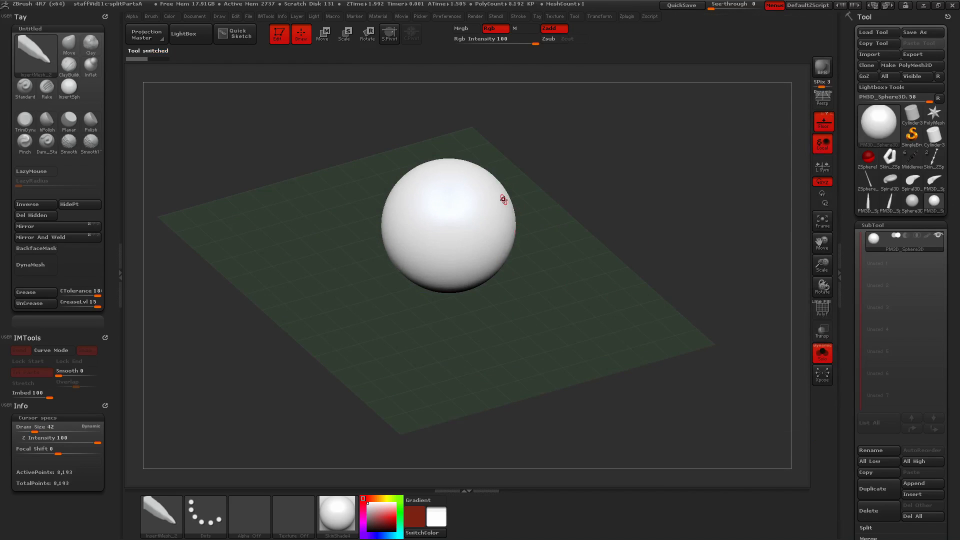
pyautogui.moveTo(503, 200); pyautogui.dragTo(501, 237)
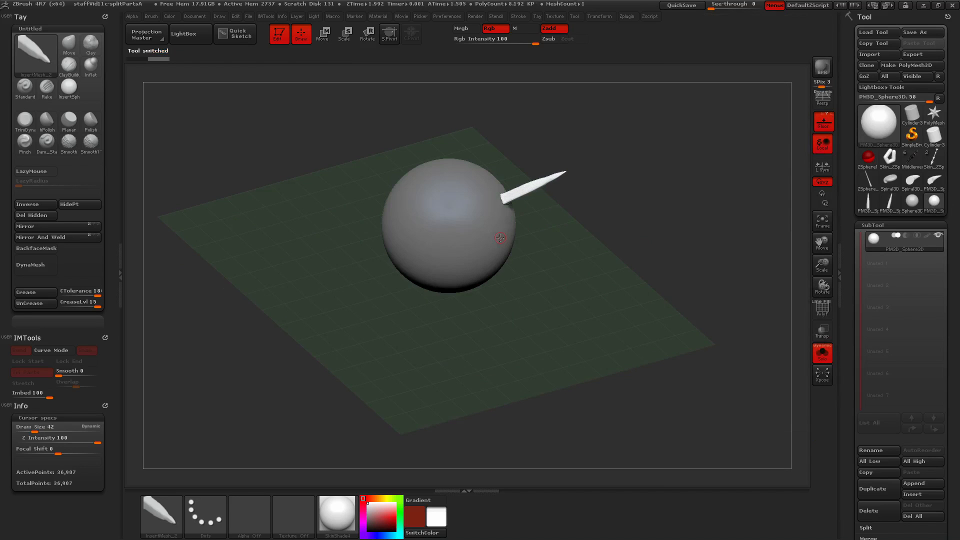
pyautogui.moveTo(591, 243); pyautogui.dragTo(616, 284)
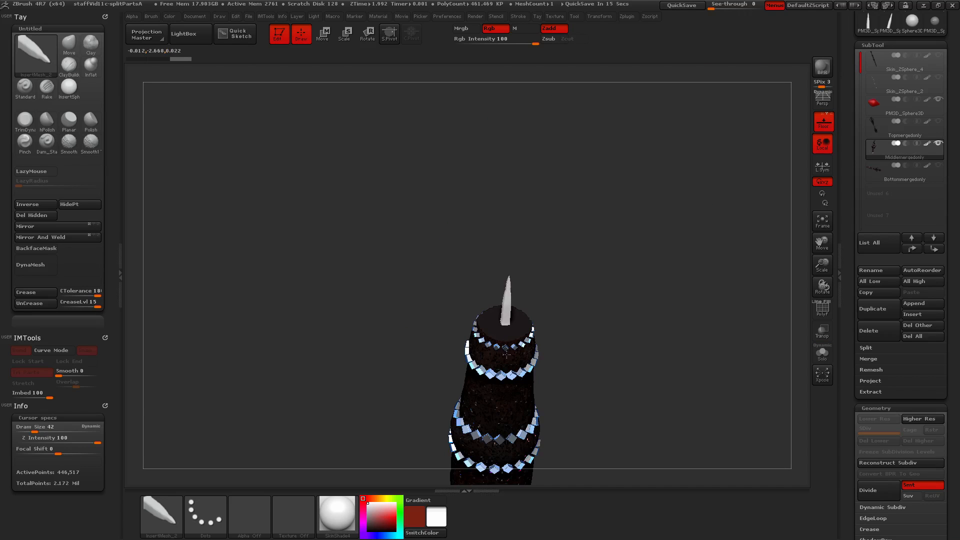
# Insert a large blade on the cut upper end face of the Middlemergedonly staff section.
pyautogui.moveTo(507, 355); pyautogui.dragTo(528, 434)
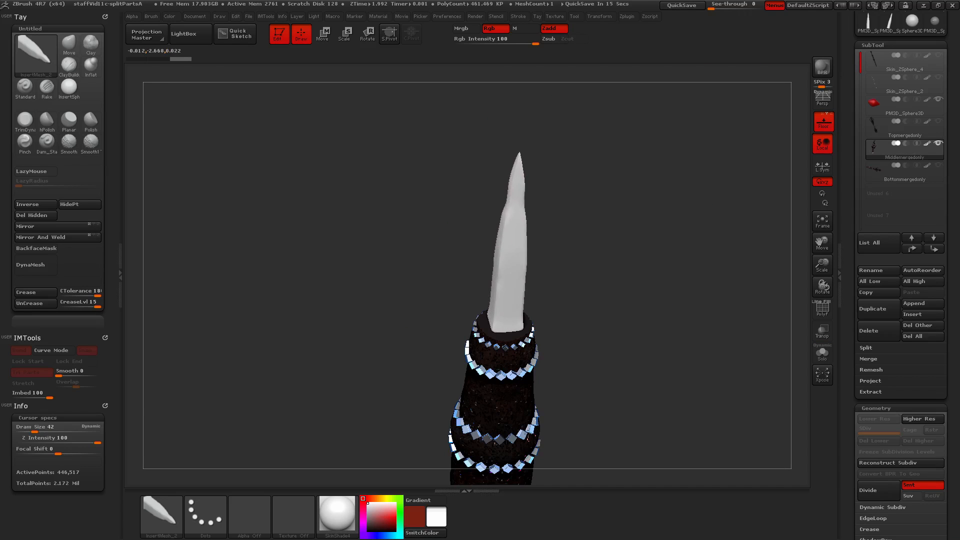
pyautogui.moveTo(592, 326); pyautogui.dragTo(500, 216)
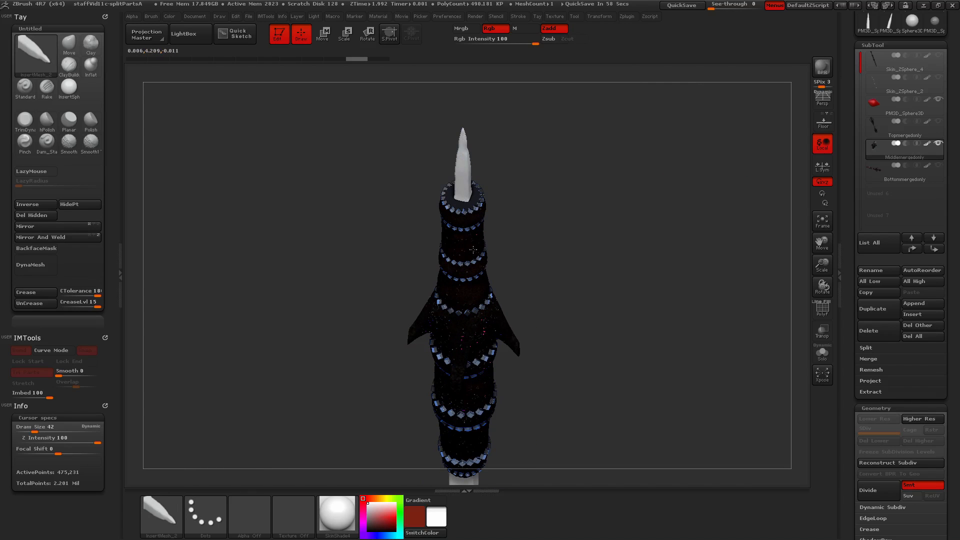
# Insert a matching blade on the opposite cut end face of the Middlemergedonly staff section.
pyautogui.moveTo(483, 298); pyautogui.dragTo(748, 247)
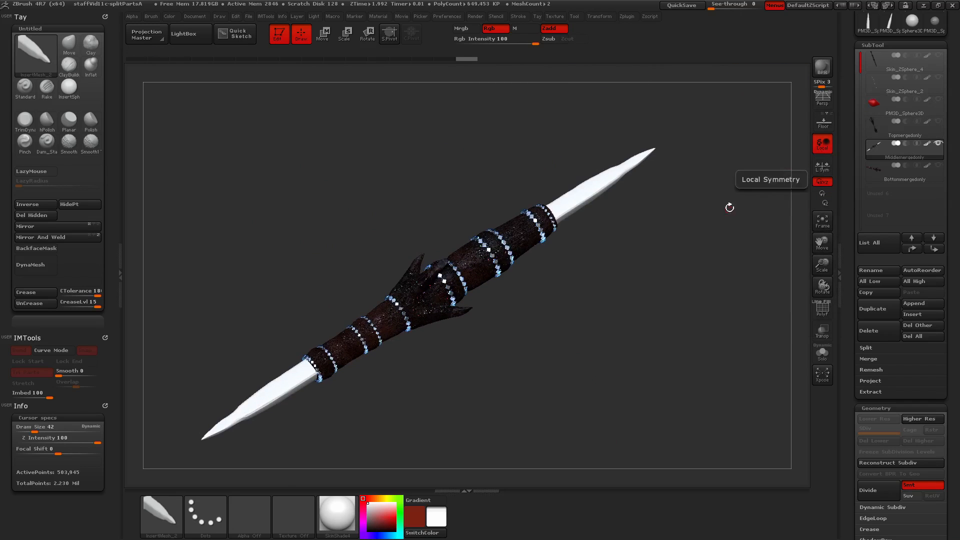
pyautogui.moveTo(731, 208); pyautogui.dragTo(720, 245)
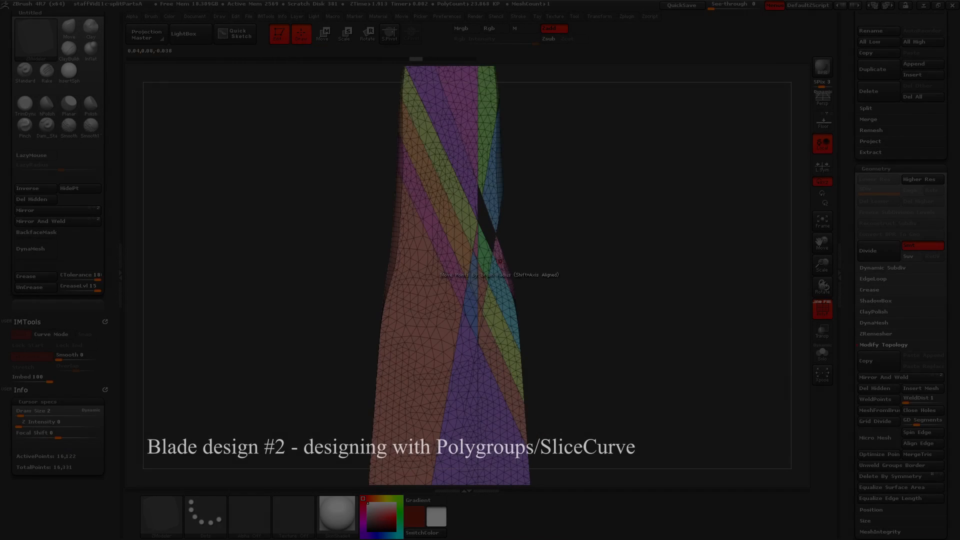
# Cut notches into one edge of the second blade with straight and diagonal SliceCurve strokes, hiding the cut-off polygroups.
pyautogui.moveTo(521, 111)
pyautogui.keyDown('ctrl'); pyautogui.keyDown('shift'); pyautogui.mouseDown()
pyautogui.moveTo(489, 344)
pyautogui.moveTo(461, 456)
pyautogui.moveTo(496, 433)
pyautogui.moveTo(489, 429)
pyautogui.mouseUp(); pyautogui.keyUp('shift'); pyautogui.keyUp('ctrl')
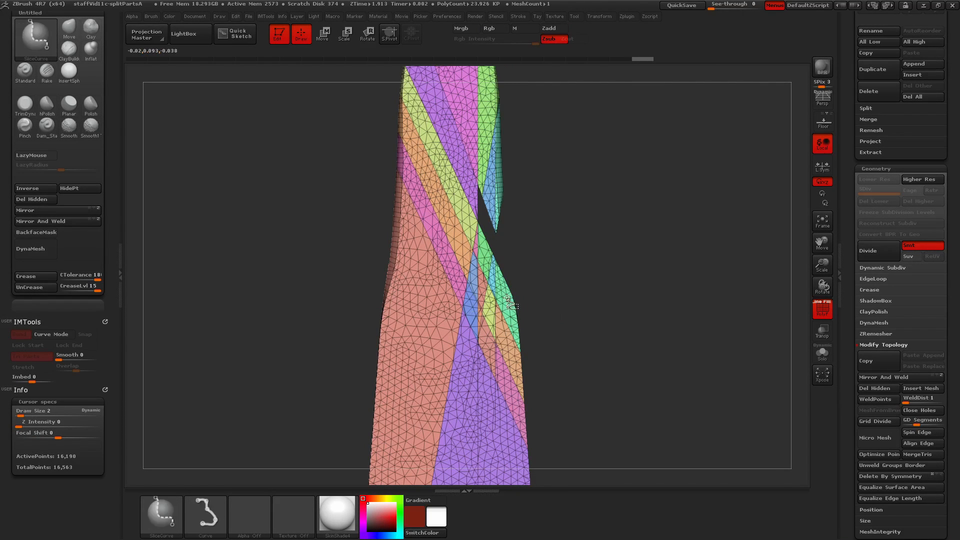
pyautogui.keyDown('ctrl'); pyautogui.keyDown('shift'); pyautogui.click(505, 330); pyautogui.keyUp('shift'); pyautogui.keyUp('ctrl')
pyautogui.keyDown('alt'); pyautogui.moveTo(555, 350); pyautogui.dragTo(546, 276); pyautogui.keyUp('alt')
pyautogui.keyDown('ctrl'); pyautogui.keyDown('shift'); pyautogui.moveTo(387, 108); pyautogui.dragTo(527, 415); pyautogui.keyUp('shift'); pyautogui.keyUp('ctrl')
pyautogui.keyDown('ctrl'); pyautogui.keyDown('shift'); pyautogui.moveTo(489, 140); pyautogui.dragTo(488, 430); pyautogui.keyUp('shift'); pyautogui.keyUp('ctrl')
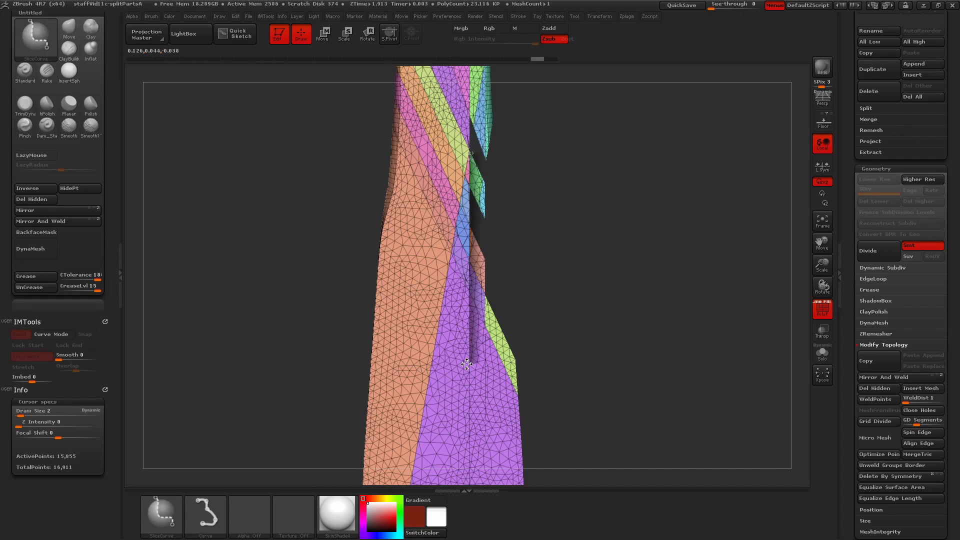
pyautogui.keyDown('ctrl'); pyautogui.keyDown('shift'); pyautogui.moveTo(467, 364); pyautogui.dragTo(467, 364); pyautogui.keyUp('shift'); pyautogui.keyUp('ctrl')
pyautogui.keyDown('ctrl'); pyautogui.keyDown('shift'); pyautogui.click(500, 340); pyautogui.keyUp('shift'); pyautogui.keyUp('ctrl')
# Slice diagonally along the blade's twist, hide the polygroup below the notches, and show the whole blade without polyframe.
pyautogui.keyDown('alt'); pyautogui.moveTo(556, 351); pyautogui.dragTo(547, 304); pyautogui.keyUp('alt')
pyautogui.keyDown('ctrl'); pyautogui.click(549, 326); pyautogui.keyUp('ctrl')
pyautogui.keyDown('ctrl'); pyautogui.click(550, 326); pyautogui.keyUp('ctrl')
pyautogui.keyDown('ctrl'); pyautogui.keyDown('shift'); pyautogui.moveTo(523, 367); pyautogui.dragTo(410, 55); pyautogui.keyUp('shift'); pyautogui.keyUp('ctrl')
pyautogui.keyDown('ctrl'); pyautogui.keyDown('shift'); pyautogui.click(503, 282); pyautogui.keyUp('shift'); pyautogui.keyUp('ctrl')
pyautogui.hotkey('shift', 'f')
pyautogui.keyDown('alt'); pyautogui.moveTo(545, 280); pyautogui.dragTo(515, 136); pyautogui.keyUp('alt')
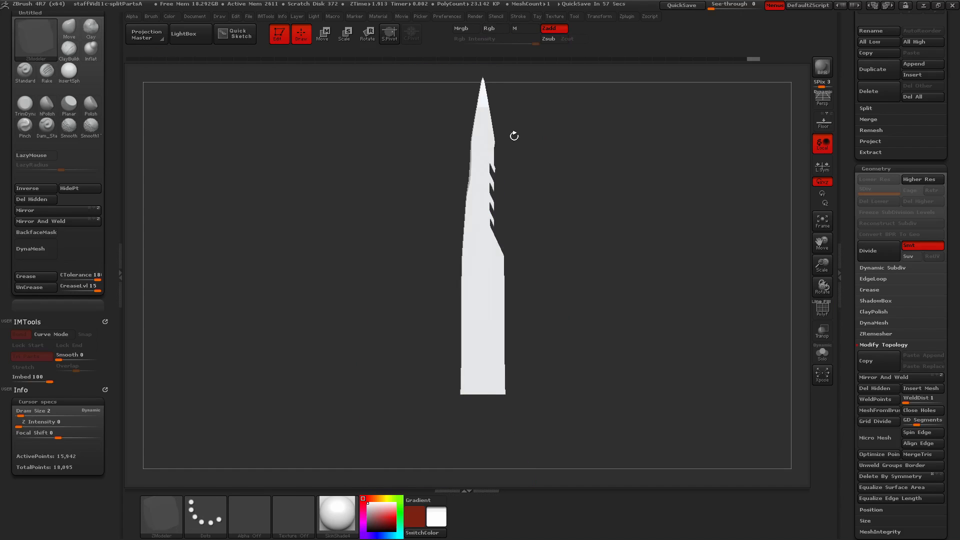
# Slice vertically down the lower blade below the notches and hide the strip along that edge.
pyautogui.hotkey('shift', 'f')
pyautogui.keyDown('ctrl'); pyautogui.keyDown('shift'); pyautogui.click(492, 295); pyautogui.keyUp('shift'); pyautogui.keyUp('ctrl')
pyautogui.hotkey('ctrl', 'z')
pyautogui.keyDown('alt'); pyautogui.moveTo(530, 225); pyautogui.dragTo(534, 300); pyautogui.keyUp('alt')
pyautogui.keyDown('ctrl'); pyautogui.keyDown('shift'); pyautogui.moveTo(484, 150); pyautogui.dragTo(485, 481); pyautogui.keyUp('shift'); pyautogui.keyUp('ctrl')
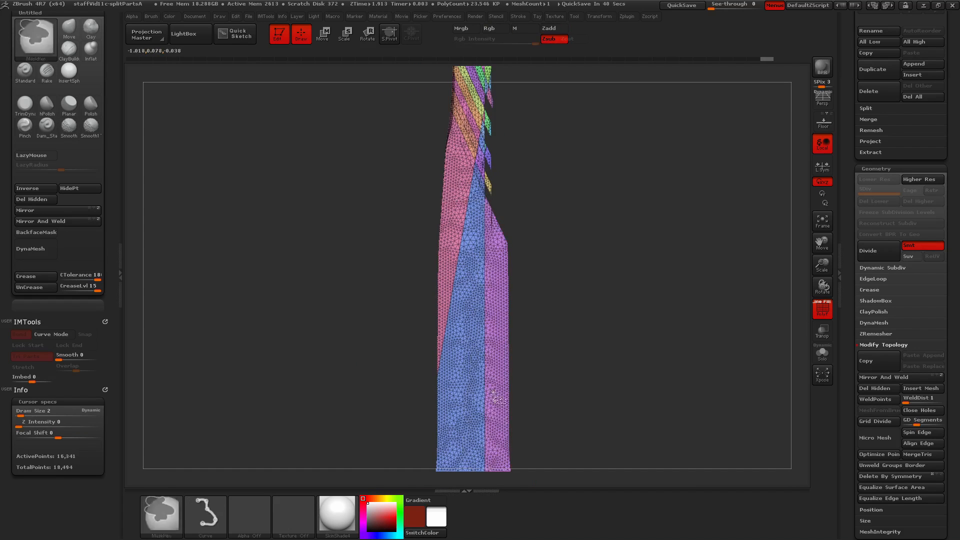
pyautogui.keyDown('ctrl'); pyautogui.keyDown('shift'); pyautogui.click(493, 392); pyautogui.keyUp('shift'); pyautogui.keyUp('ctrl')
pyautogui.moveTo(558, 370)
pyautogui.keyDown('alt'); pyautogui.mouseDown()
pyautogui.moveTo(566, 287)
pyautogui.moveTo(613, 300)
pyautogui.moveTo(700, 381)
pyautogui.moveTo(625, 309)
pyautogui.moveTo(565, 277)
pyautogui.mouseUp(); pyautogui.keyUp('alt')
pyautogui.hotkey('shift', 'f')
pyautogui.keyDown('ctrl'); pyautogui.keyDown('shift'); pyautogui.moveTo(516, 117); pyautogui.dragTo(516, 356); pyautogui.keyUp('shift'); pyautogui.keyUp('ctrl')
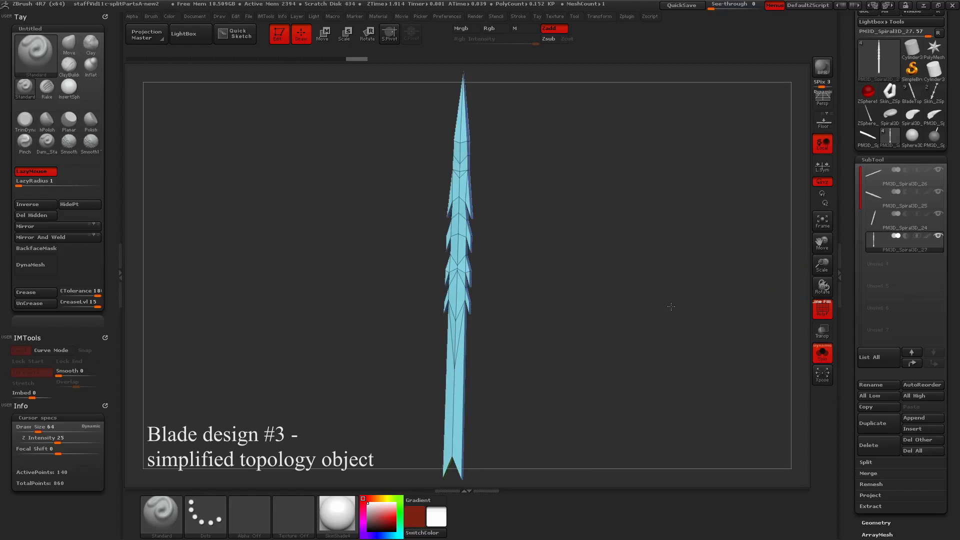
# Shift a shoulder vertex below the tip of the simplified third blade using the Move brush at draw size 1.
pyautogui.moveTo(671, 306); pyautogui.dragTo(669, 306)
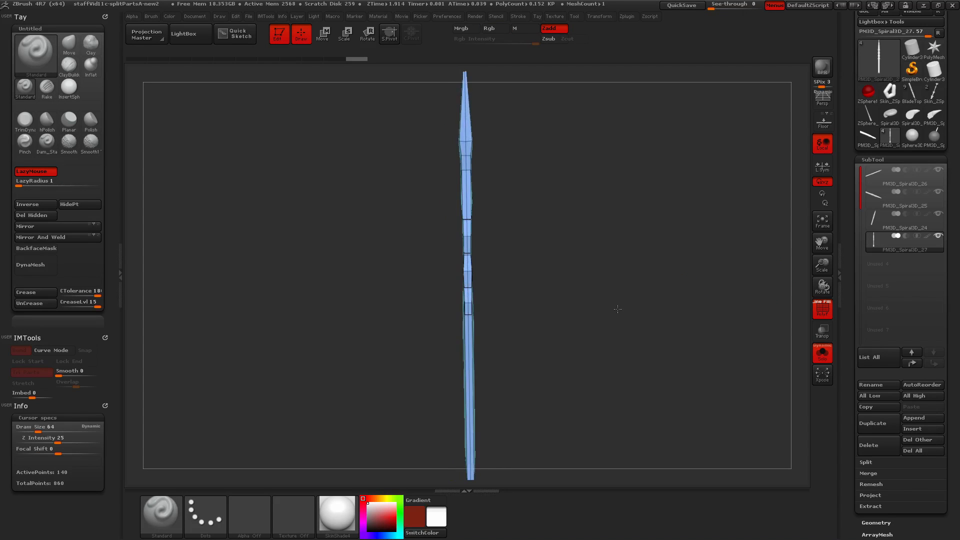
pyautogui.press('shift')
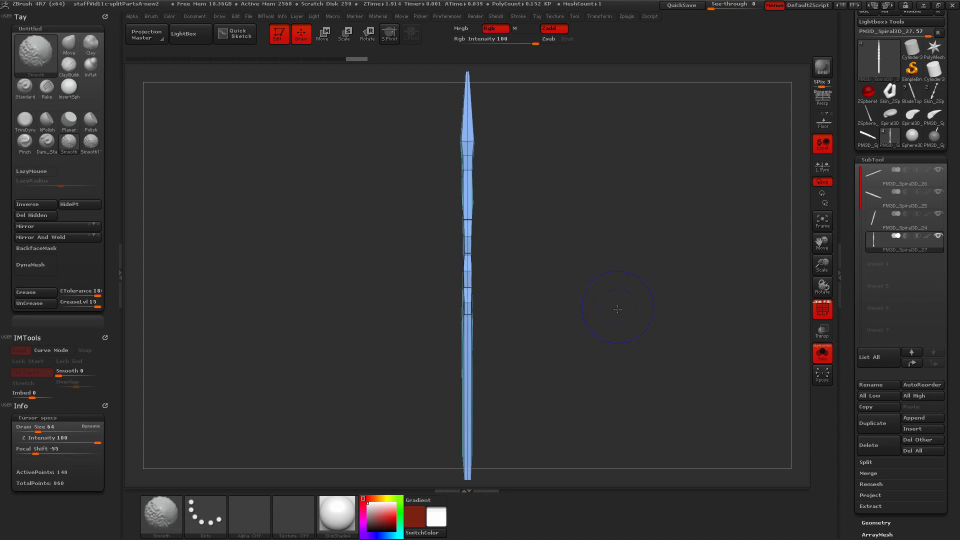
pyautogui.press('ctrl')
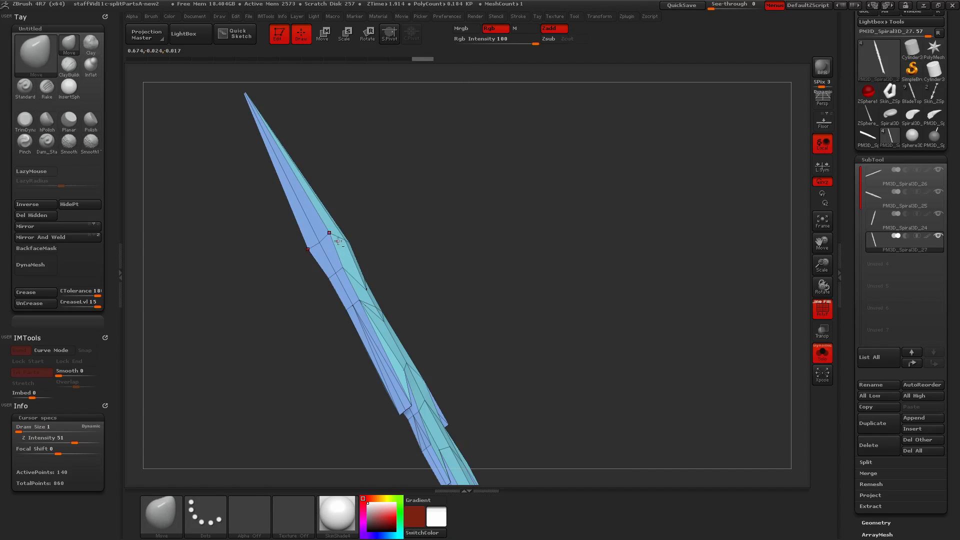
pyautogui.moveTo(338, 242); pyautogui.dragTo(333, 246)
pyautogui.moveTo(390, 261); pyautogui.dragTo(442, 268)
pyautogui.moveTo(364, 246)
pyautogui.mouseDown()
pyautogui.moveTo(352, 248)
pyautogui.moveTo(434, 306)
pyautogui.moveTo(466, 307)
pyautogui.mouseUp()
pyautogui.moveTo(368, 245)
pyautogui.mouseDown()
pyautogui.moveTo(279, 178)
pyautogui.moveTo(435, 227)
pyautogui.moveTo(411, 293)
pyautogui.mouseUp()
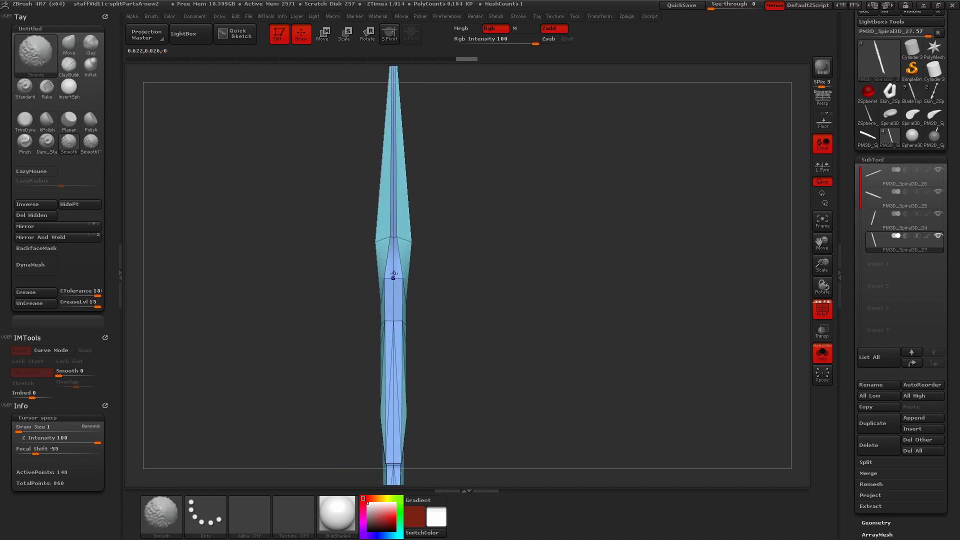
# Thin the upper blade's edge-on profile by moving the shoulder vertices and those just beneath them inward.
pyautogui.moveTo(412, 242); pyautogui.dragTo(404, 243)
pyautogui.keyDown('shift'); pyautogui.moveTo(465, 305); pyautogui.dragTo(510, 300); pyautogui.keyUp('shift')
pyautogui.moveTo(403, 278); pyautogui.dragTo(398, 279)
pyautogui.moveTo(373, 279)
pyautogui.mouseDown()
pyautogui.moveTo(330, 295)
pyautogui.moveTo(310, 285)
pyautogui.mouseUp()
pyautogui.moveTo(384, 279); pyautogui.dragTo(378, 280)
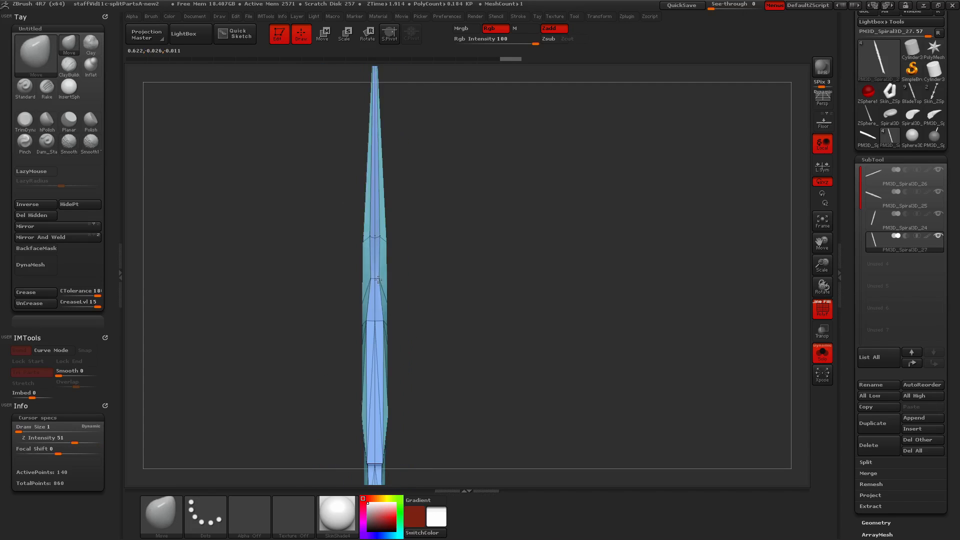
pyautogui.keyDown('shift'); pyautogui.moveTo(425, 239); pyautogui.dragTo(461, 236); pyautogui.keyUp('shift')
pyautogui.moveTo(398, 241); pyautogui.dragTo(395, 238)
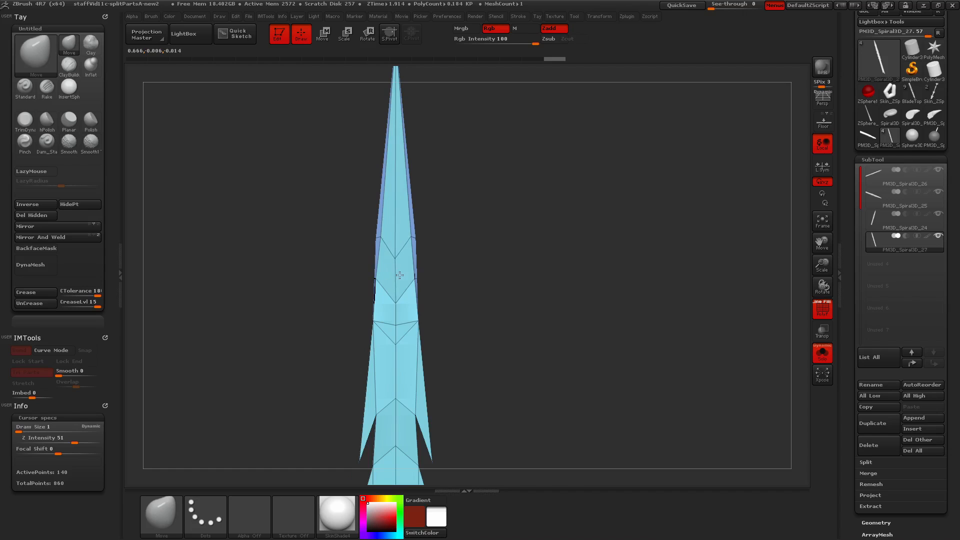
# Reposition the cross-edge vertices on the flat face of the blade around the upper barbs.
pyautogui.moveTo(399, 276); pyautogui.dragTo(398, 275)
pyautogui.moveTo(450, 270)
pyautogui.mouseDown()
pyautogui.moveTo(546, 269)
pyautogui.moveTo(444, 263)
pyautogui.mouseUp()
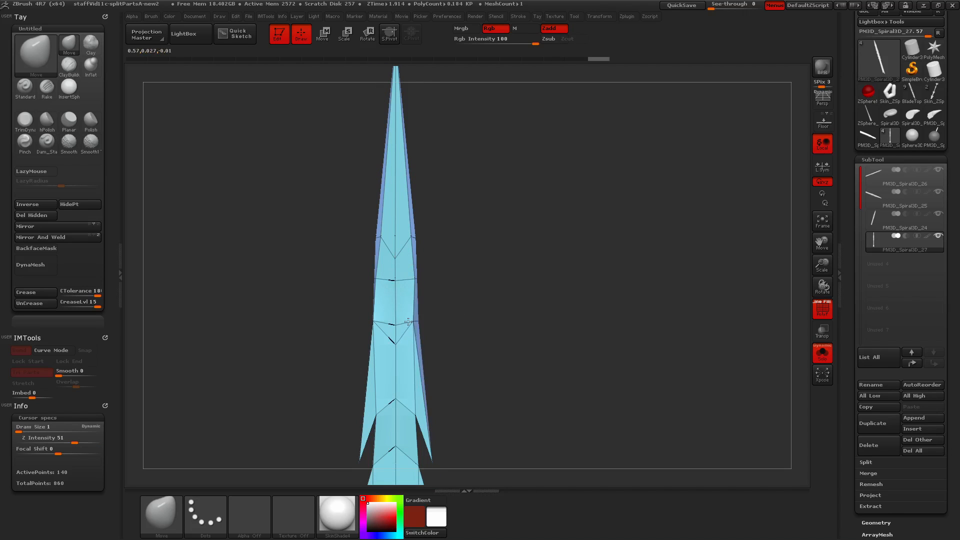
pyautogui.moveTo(376, 322); pyautogui.dragTo(374, 322)
pyautogui.keyDown('alt'); pyautogui.moveTo(487, 443); pyautogui.dragTo(450, 334); pyautogui.keyUp('alt')
pyautogui.moveTo(396, 308); pyautogui.dragTo(396, 306)
pyautogui.keyDown('alt'); pyautogui.moveTo(441, 431); pyautogui.dragTo(488, 269); pyautogui.keyUp('alt')
pyautogui.moveTo(437, 298); pyautogui.dragTo(436, 292)
pyautogui.keyDown('ctrl'); pyautogui.moveTo(469, 303); pyautogui.dragTo(481, 407, button='right'); pyautogui.keyUp('ctrl')
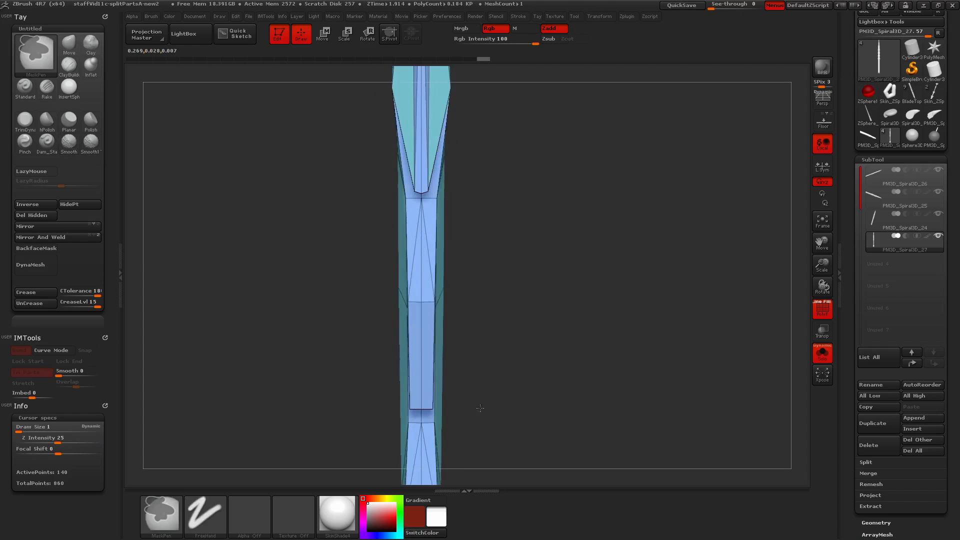
# Move the side vertices inward between the barbs to narrow the blade's middle, and frame the whole blade.
pyautogui.keyDown('alt'); pyautogui.moveTo(480, 407); pyautogui.dragTo(487, 296); pyautogui.keyUp('alt')
pyautogui.moveTo(438, 300); pyautogui.dragTo(430, 297)
pyautogui.keyDown('alt'); pyautogui.moveTo(514, 384); pyautogui.dragTo(537, 152); pyautogui.keyUp('alt')
pyautogui.moveTo(455, 273); pyautogui.dragTo(465, 302)
pyautogui.moveTo(459, 291); pyautogui.dragTo(546, 300)
pyautogui.keyDown('ctrl'); pyautogui.moveTo(361, 350); pyautogui.dragTo(358, 290, button='right'); pyautogui.keyUp('ctrl')
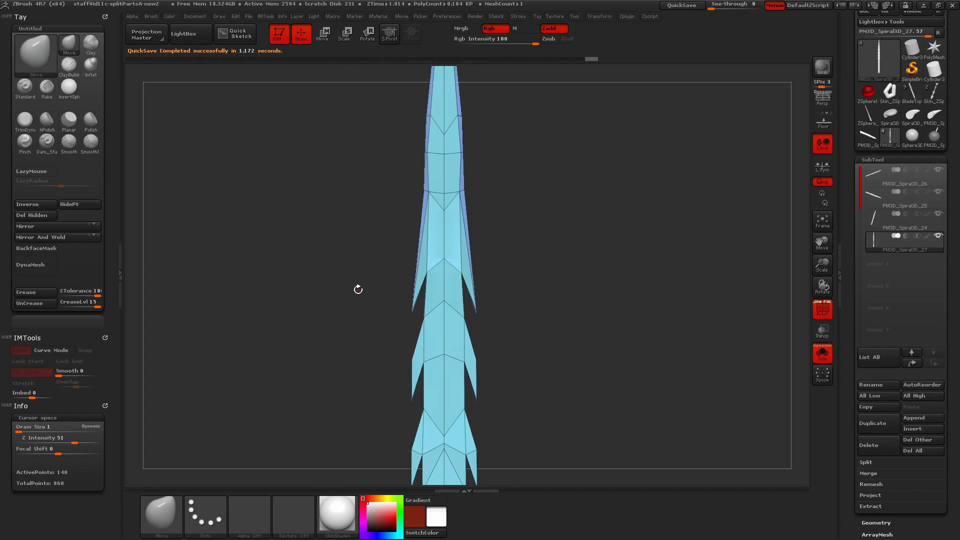
pyautogui.keyDown('alt'); pyautogui.moveTo(542, 241); pyautogui.dragTo(590, 122); pyautogui.keyUp('alt')
pyautogui.press('f')
pyautogui.hotkey('shift', 'f')
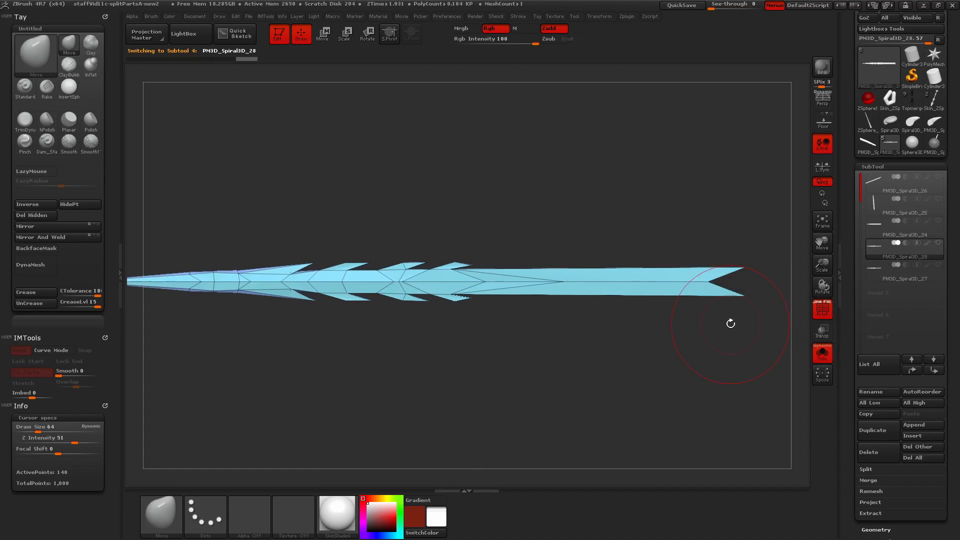
# Isolate the blade's forked base with an inverted mask and move it toward the barbs to shorten the blade.
pyautogui.press('w')
pyautogui.keyDown('ctrl'); pyautogui.moveTo(776, 347); pyautogui.dragTo(669, 217); pyautogui.keyUp('ctrl')
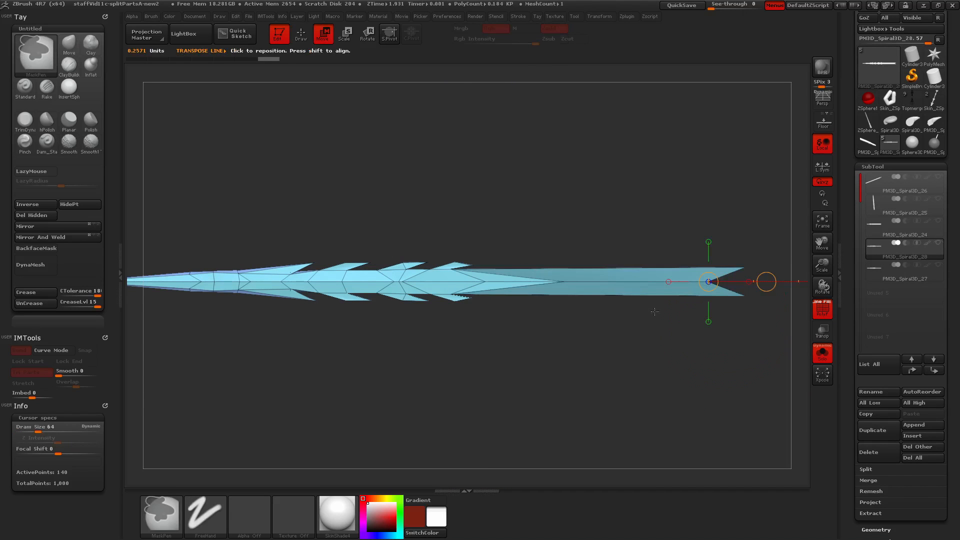
pyautogui.keyDown('ctrl'); pyautogui.click(735, 319); pyautogui.keyUp('ctrl')
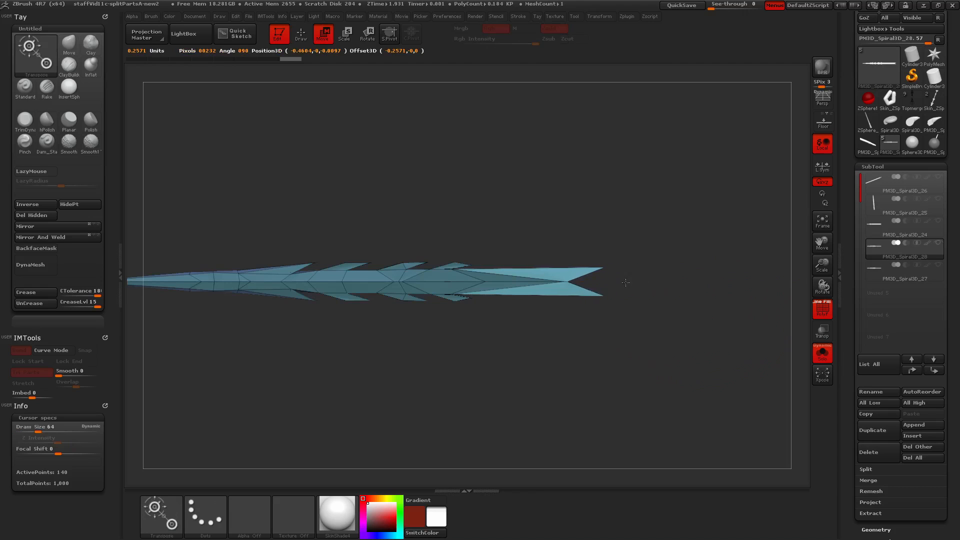
# Face the shortened barbed blade end-on and create a new InsertMesh brush from it.
pyautogui.moveTo(574, 400)
pyautogui.mouseDown()
pyautogui.moveTo(569, 347)
pyautogui.moveTo(484, 390)
pyautogui.moveTo(630, 372)
pyautogui.mouseUp()
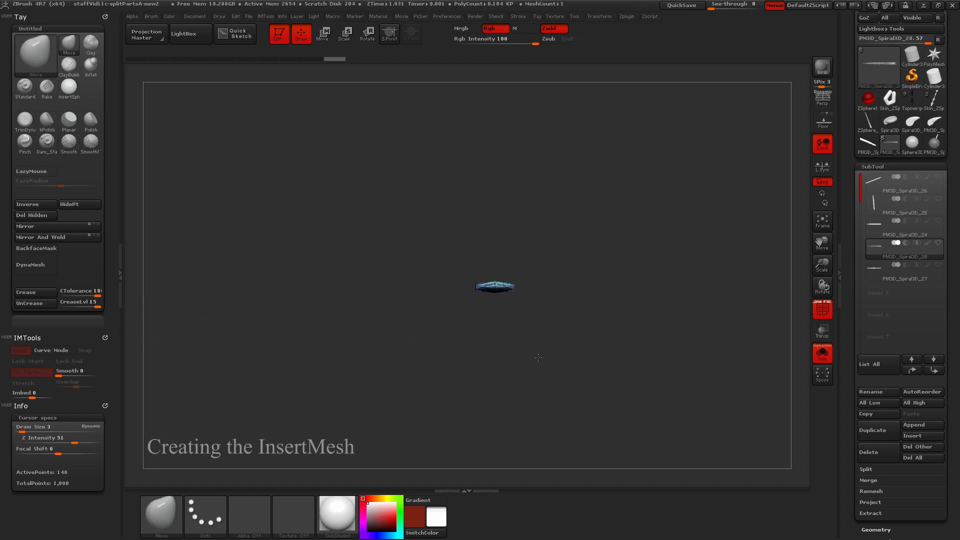
pyautogui.click(70, 86)
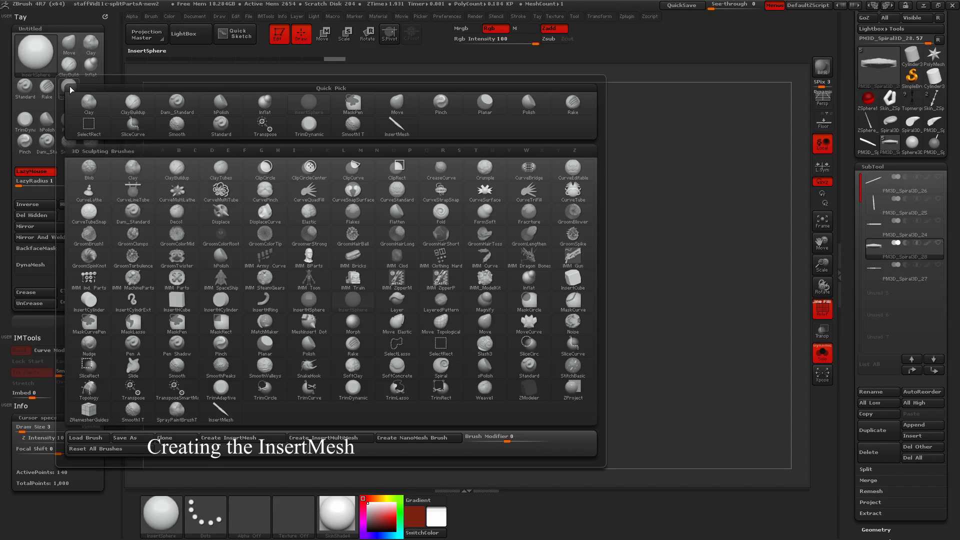
pyautogui.click(246, 438)
pyautogui.click(420, 177)
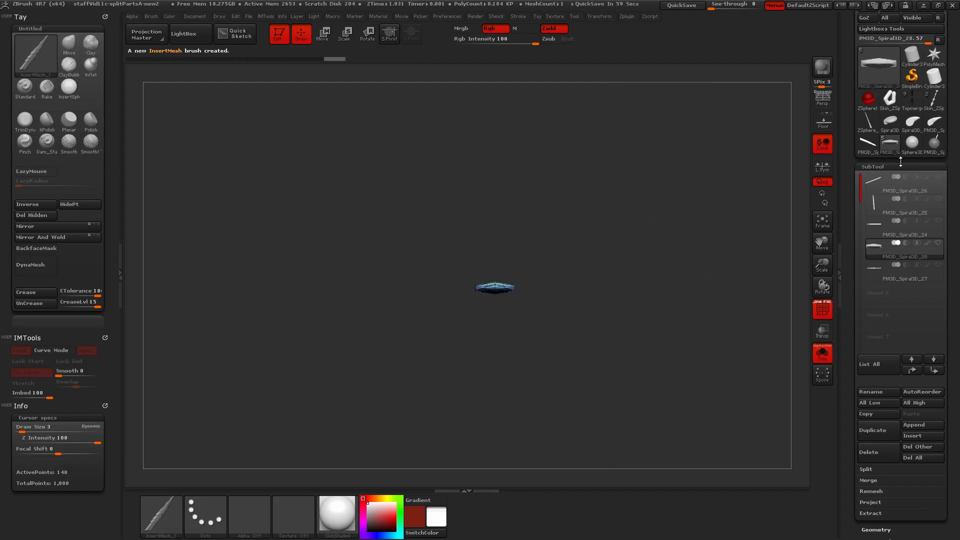
# Insert the barbed blade on the cut end face of the Topmergedonly staff section and lower it into place.
pyautogui.click(913, 100)
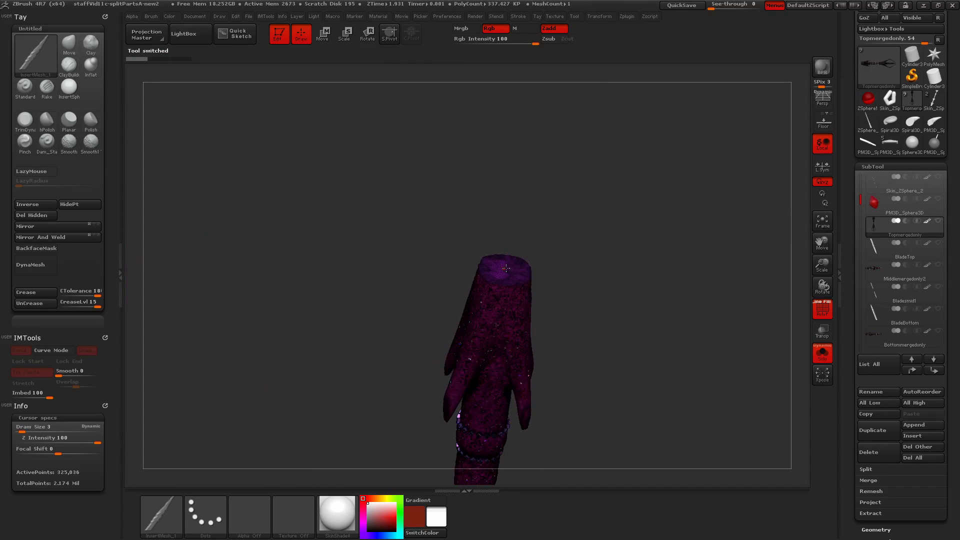
pyautogui.moveTo(505, 295); pyautogui.dragTo(504, 368)
pyautogui.keyDown('shift'); pyautogui.moveTo(602, 373); pyautogui.dragTo(665, 255); pyautogui.keyUp('shift')
pyautogui.press('w')
pyautogui.moveTo(510, 343); pyautogui.dragTo(513, 382)
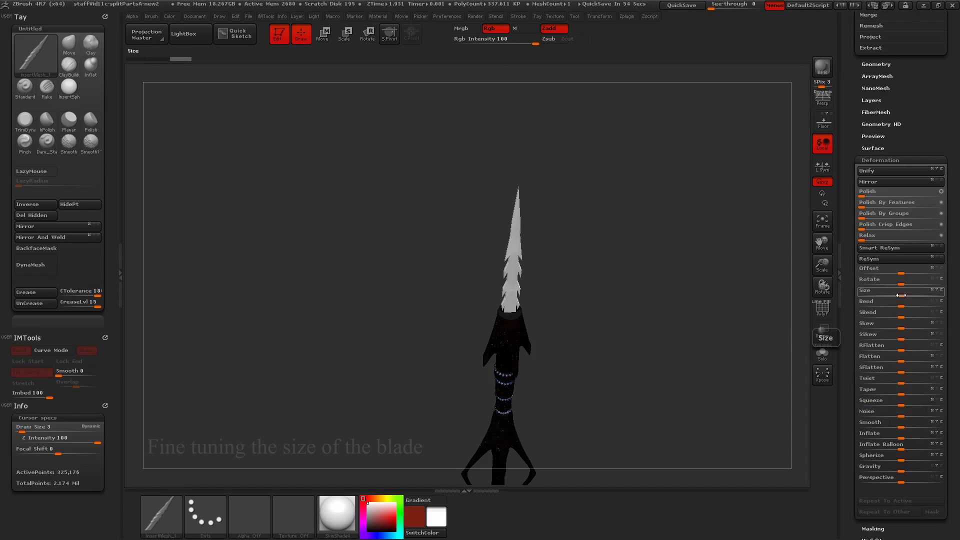
# Enlarge the inserted blade on the Topmergedonly section with the Size deformation.
pyautogui.moveTo(901, 291); pyautogui.dragTo(911, 295)
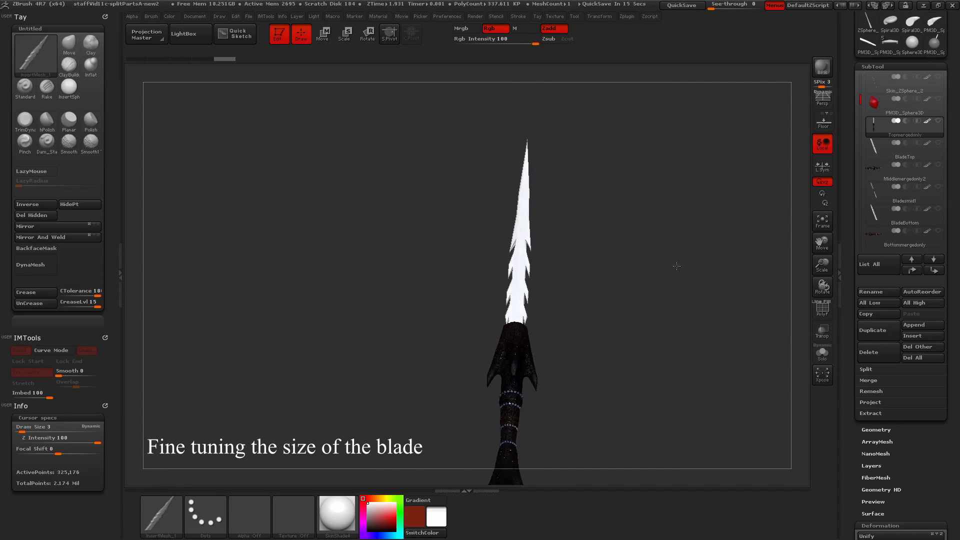
pyautogui.moveTo(699, 266); pyautogui.dragTo(776, 273)
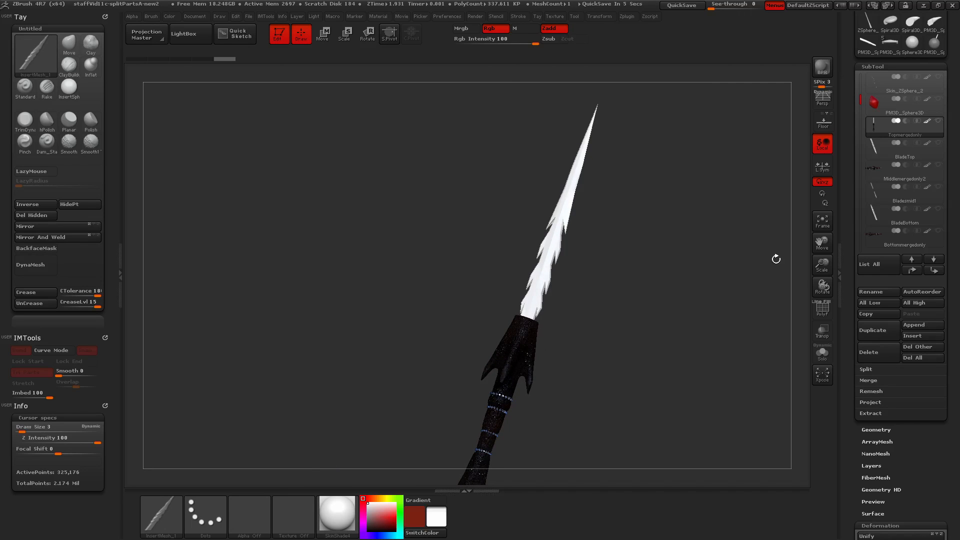
# Duplicate the barbed blade subtool for the Middlemergedonly2 section and hide the New1piece original.
pyautogui.click(891, 333)
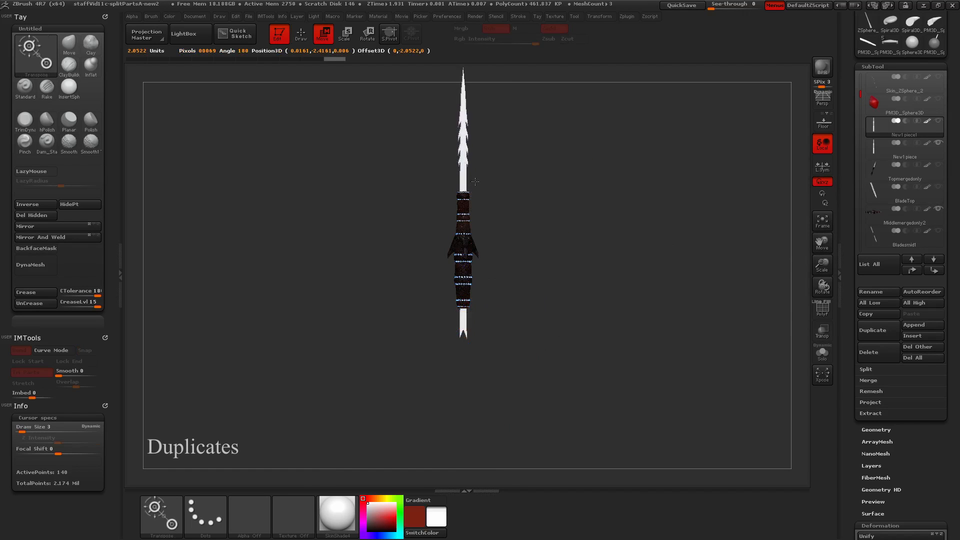
pyautogui.click(938, 144)
pyautogui.keyDown('shift'); pyautogui.moveTo(675, 185); pyautogui.dragTo(570, 200); pyautogui.keyUp('shift')
# Copy the middle section's blade, turn the copy to point outward, and position it at the section's opposite cut end.
pyautogui.keyDown('shift'); pyautogui.moveTo(342, 314); pyautogui.dragTo(528, 313); pyautogui.keyUp('shift')
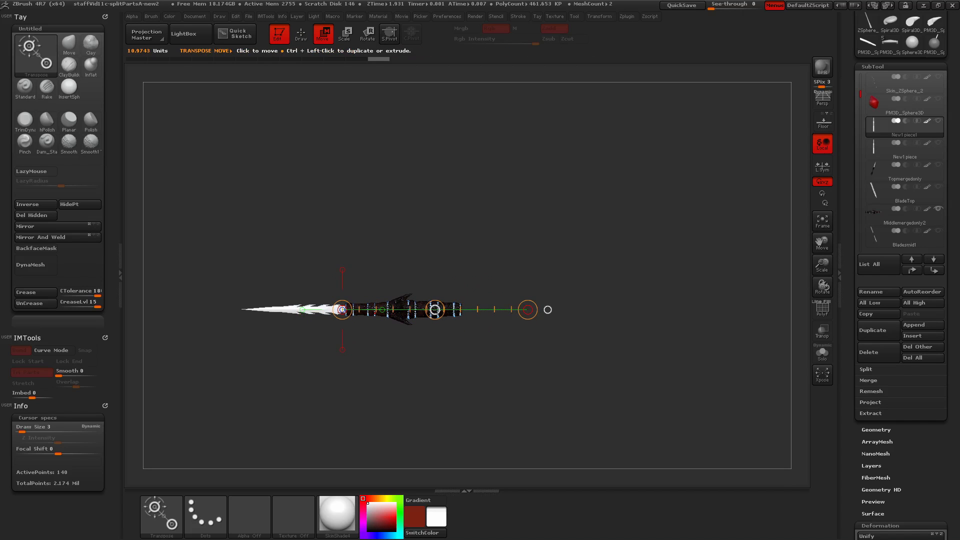
pyautogui.keyDown('shift'); pyautogui.moveTo(662, 313); pyautogui.dragTo(608, 334); pyautogui.keyUp('shift')
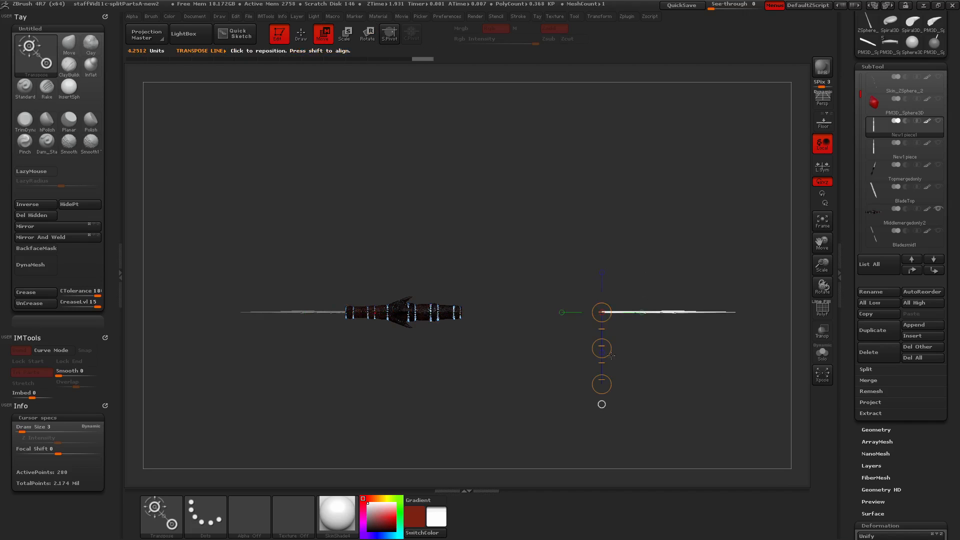
pyautogui.keyDown('shift'); pyautogui.moveTo(408, 334); pyautogui.dragTo(416, 328); pyautogui.keyUp('shift')
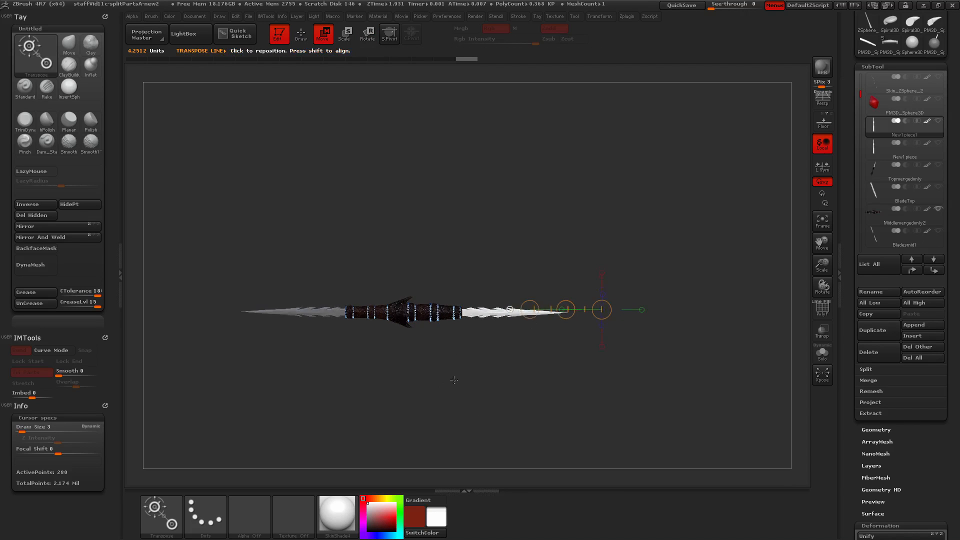
pyautogui.press('q')
pyautogui.moveTo(454, 380)
pyautogui.mouseDown()
pyautogui.moveTo(448, 403)
pyautogui.moveTo(554, 392)
pyautogui.mouseUp()
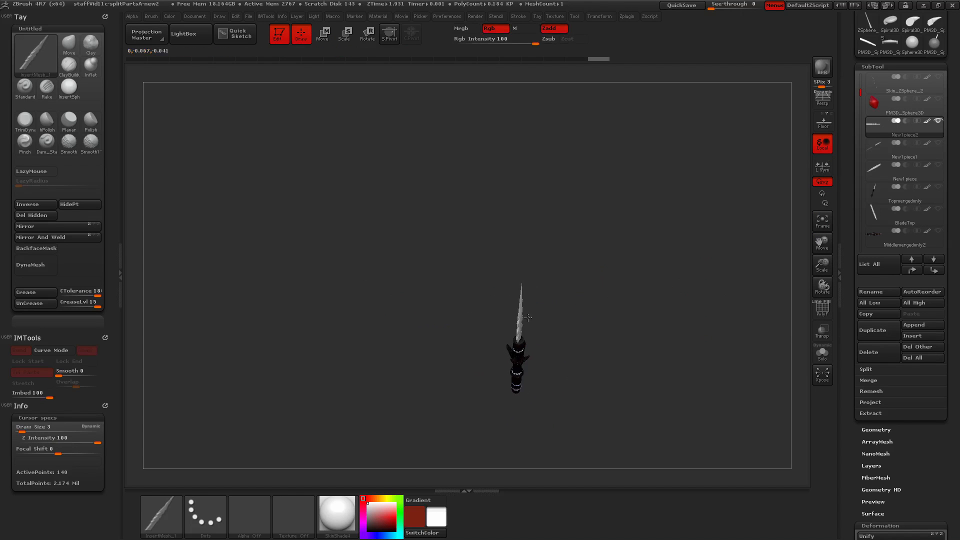
pyautogui.press('f')
pyautogui.moveTo(600, 225)
pyautogui.mouseDown()
pyautogui.moveTo(660, 223)
pyautogui.moveTo(702, 312)
pyautogui.mouseUp()
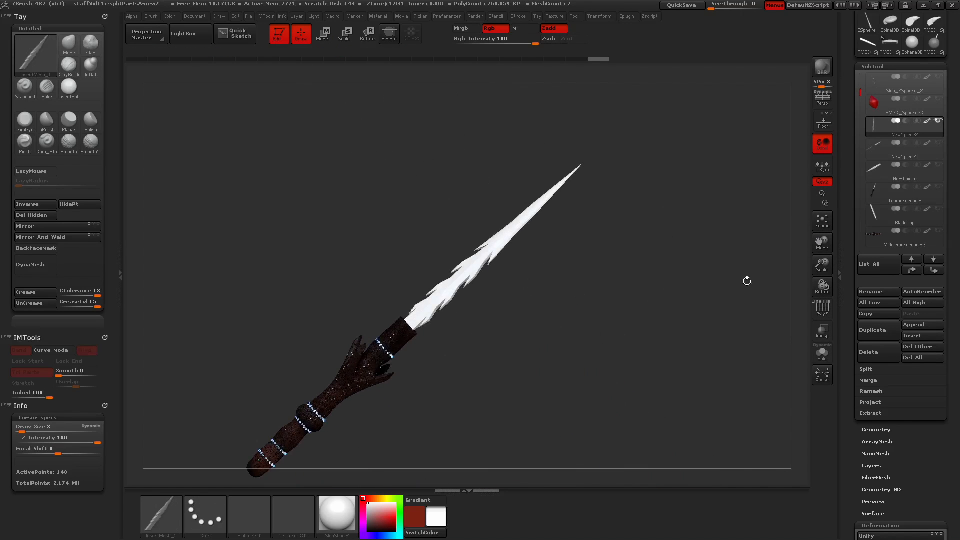
pyautogui.keyDown('alt'); pyautogui.moveTo(746, 280); pyautogui.dragTo(801, 225); pyautogui.keyUp('alt')
pyautogui.keyDown('ctrl'); pyautogui.moveTo(700, 300); pyautogui.dragTo(671, 280, button='right'); pyautogui.keyUp('ctrl')
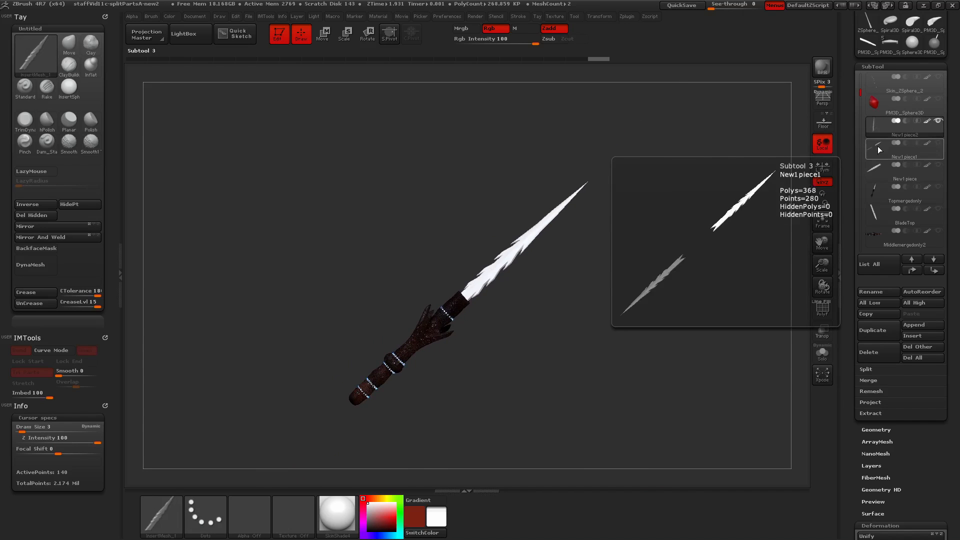